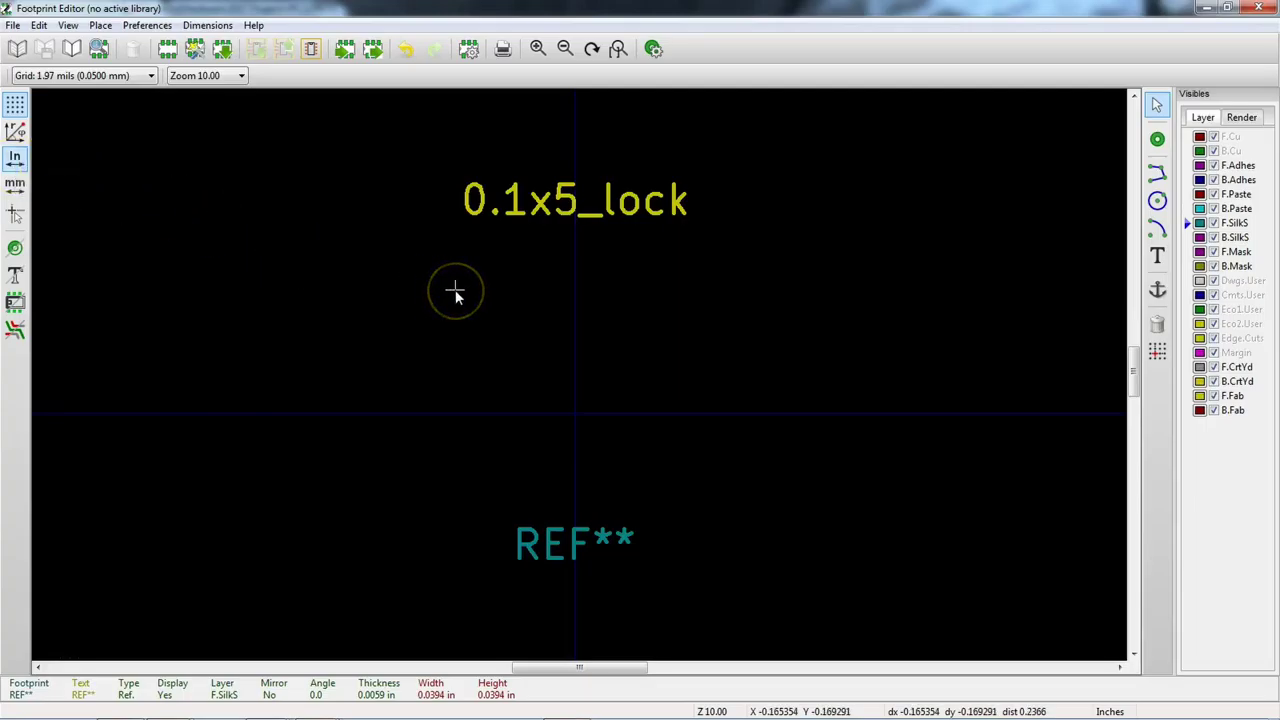
# Step: Drag on the canvas of the new 0.1x5_lock footprint, which shows its value and REF** labels
pyautogui.moveTo(629, 340); pyautogui.dragTo(632, 313)
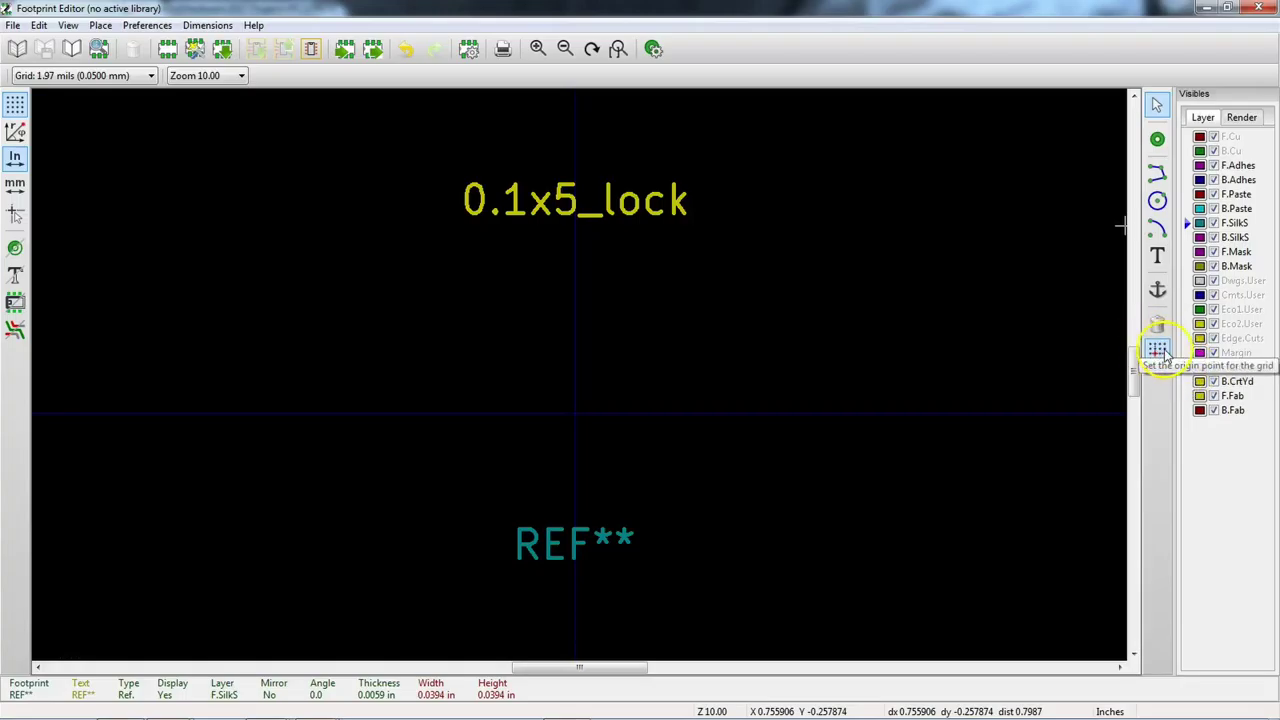
pyautogui.click(1157, 290)
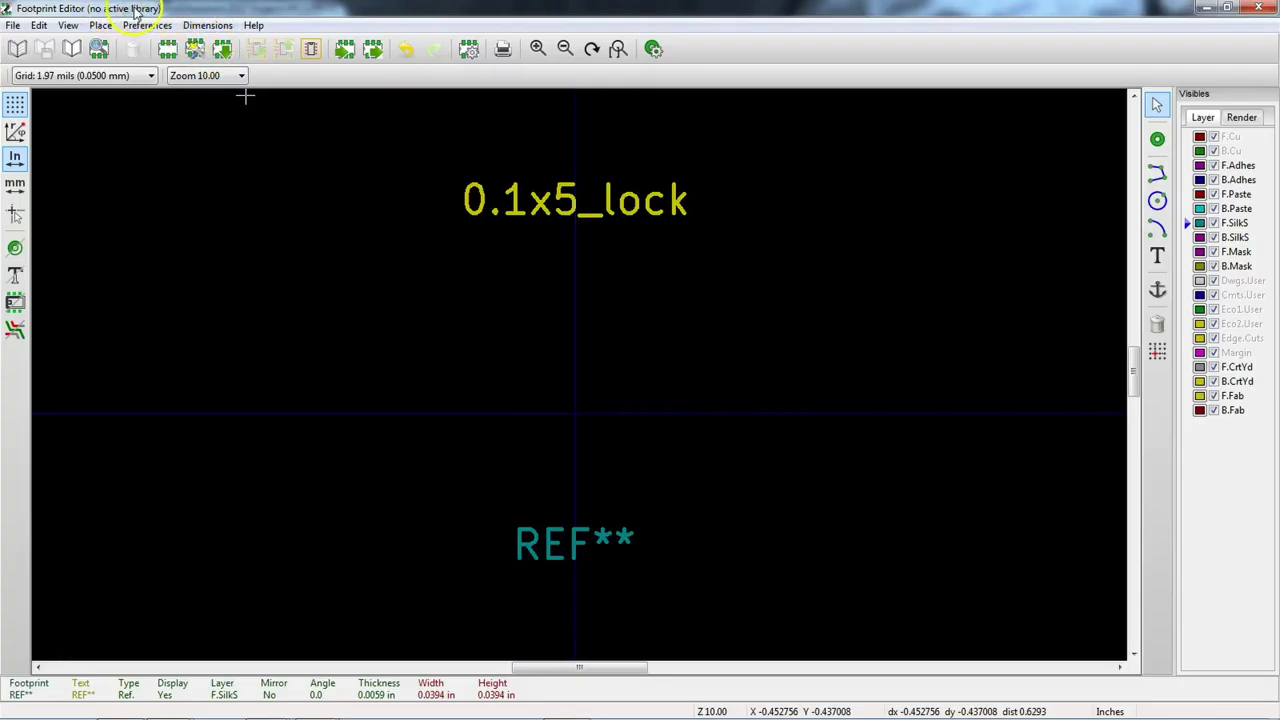
# Step: Create library folder conlib.pretty in 2017 Projects\PIC12F615 and save 0.1x5_lock there
pyautogui.click(71, 49)
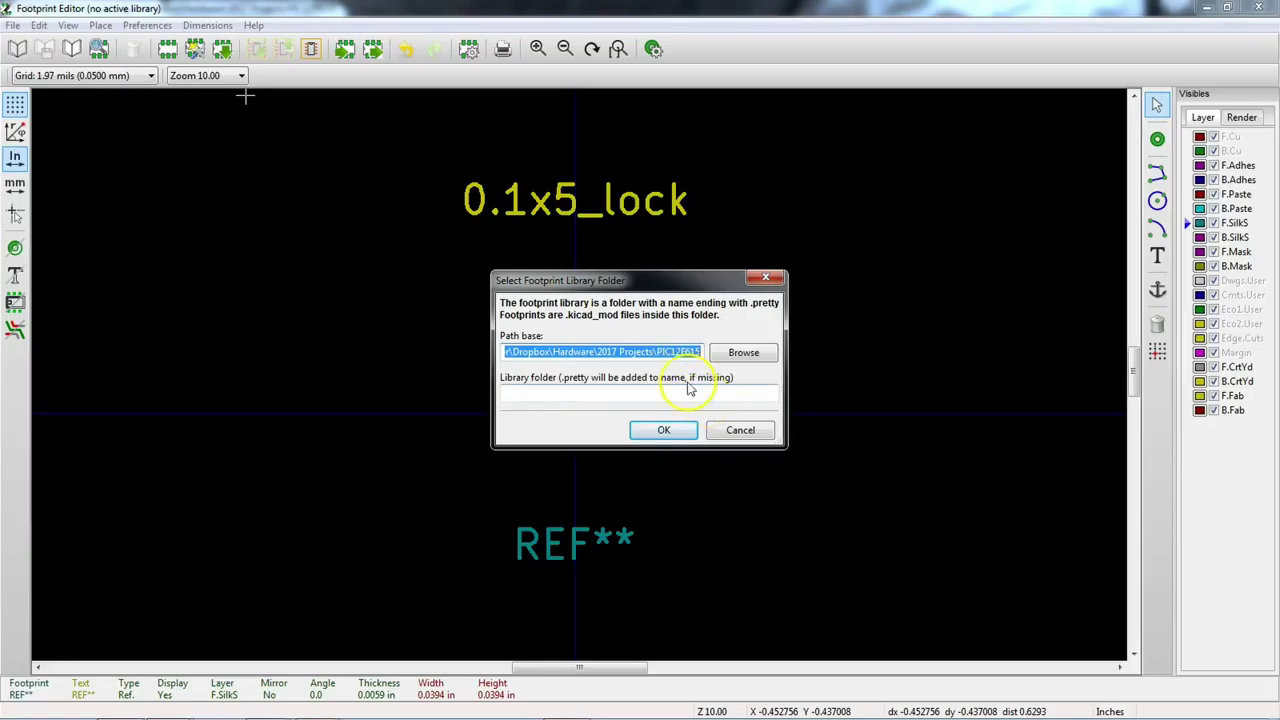
pyautogui.click(737, 364)
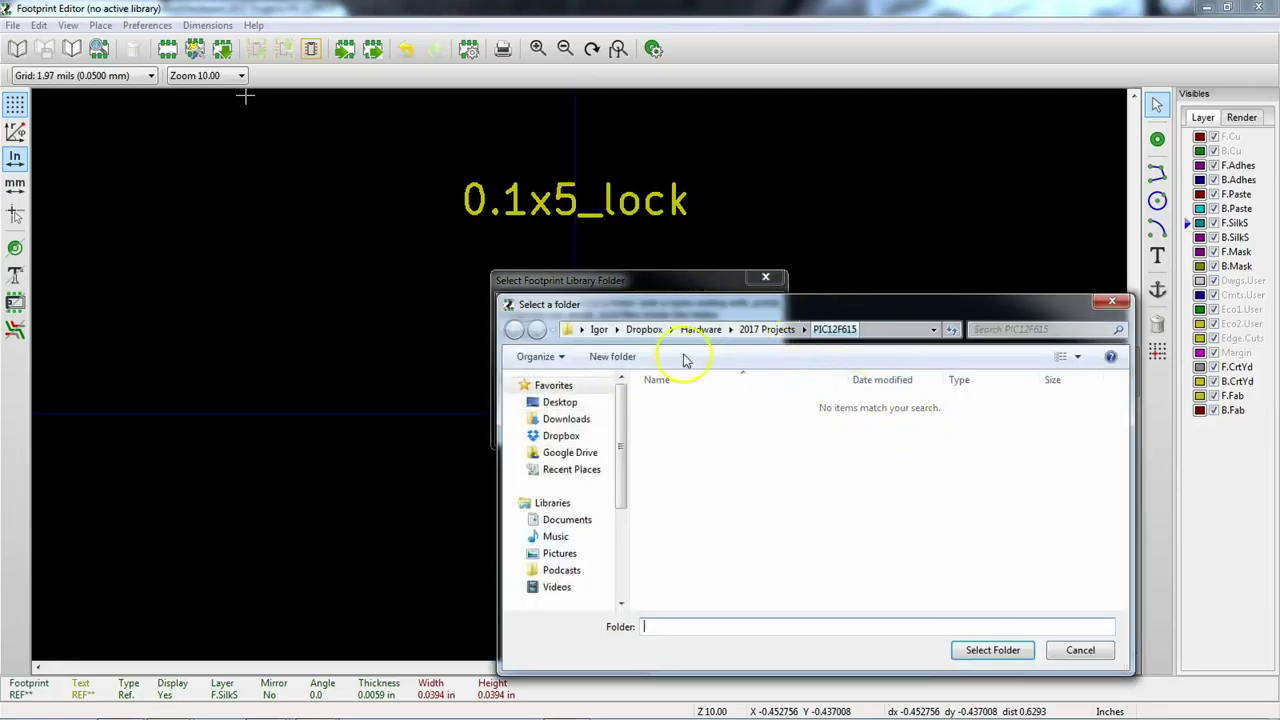
pyautogui.click(829, 334)
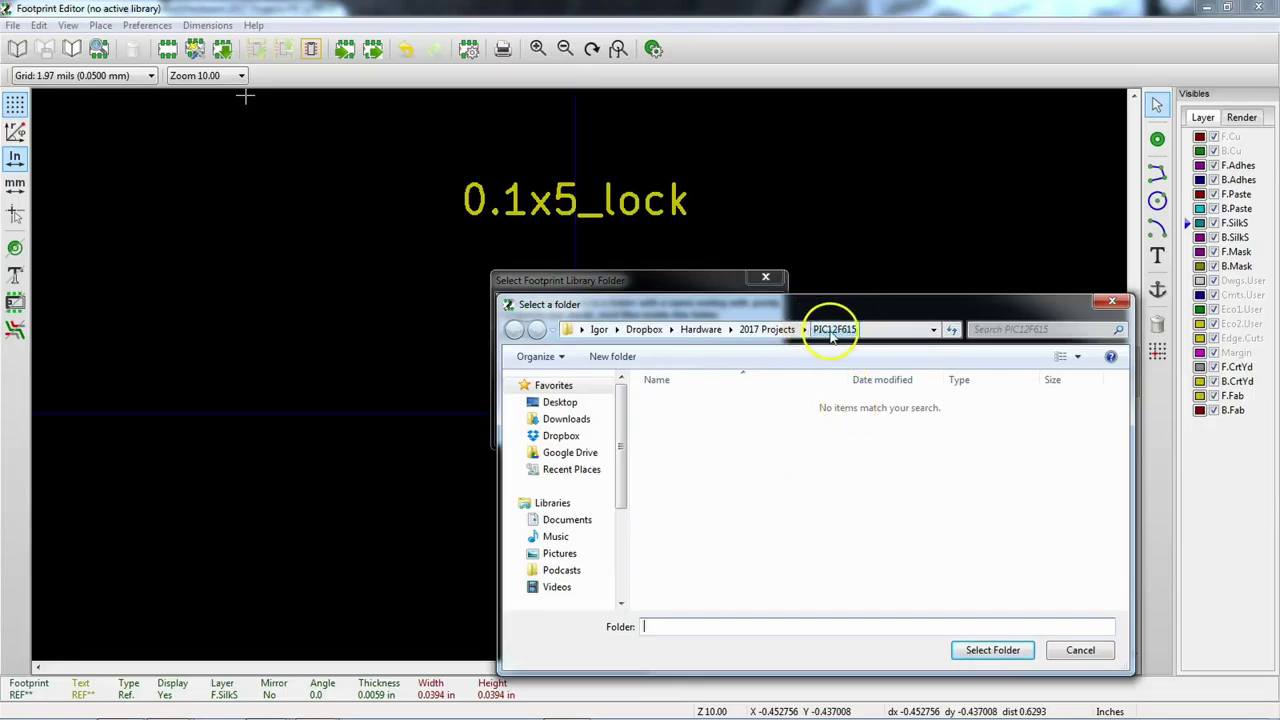
pyautogui.click(971, 650)
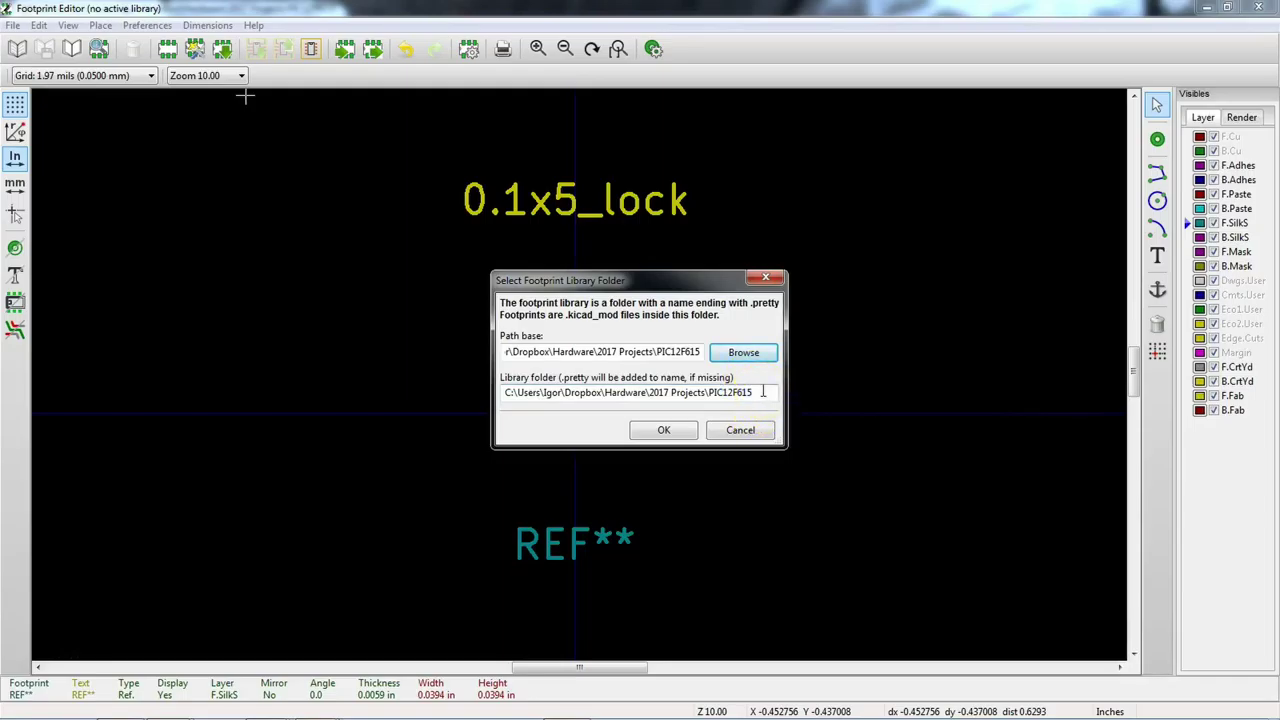
pyautogui.click(763, 392)
pyautogui.click(740, 425)
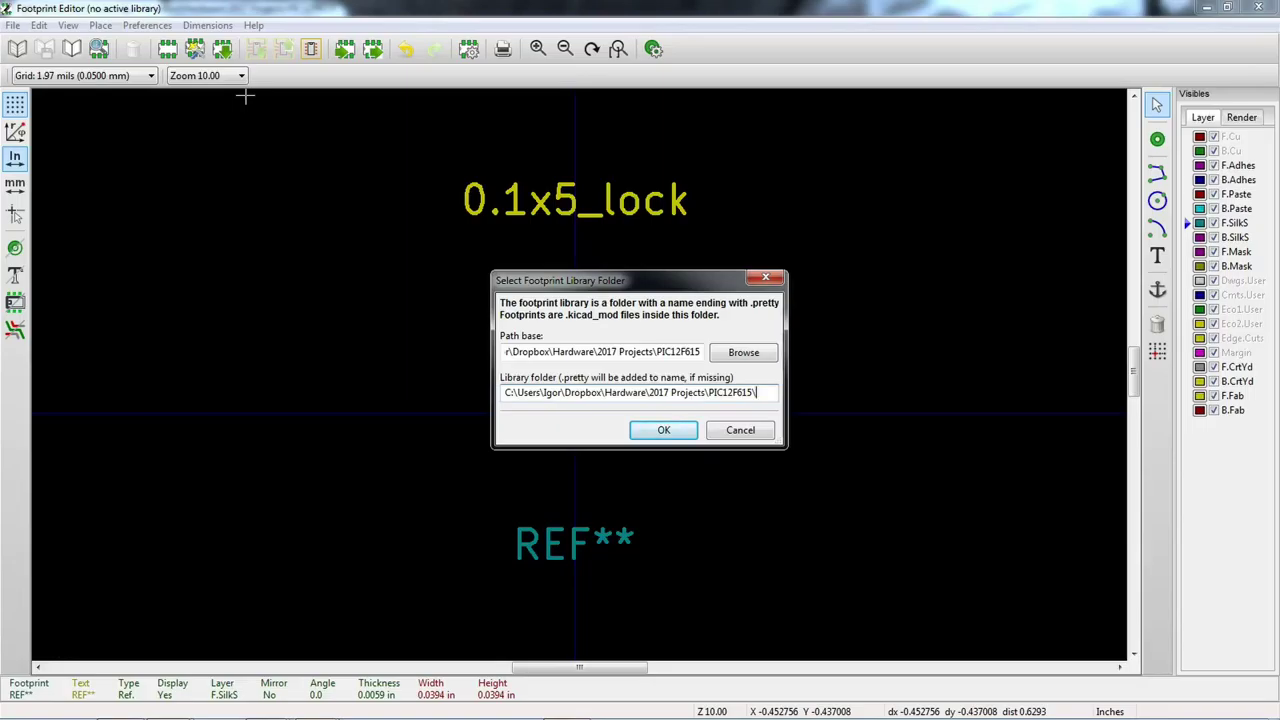
pyautogui.write('lib.')
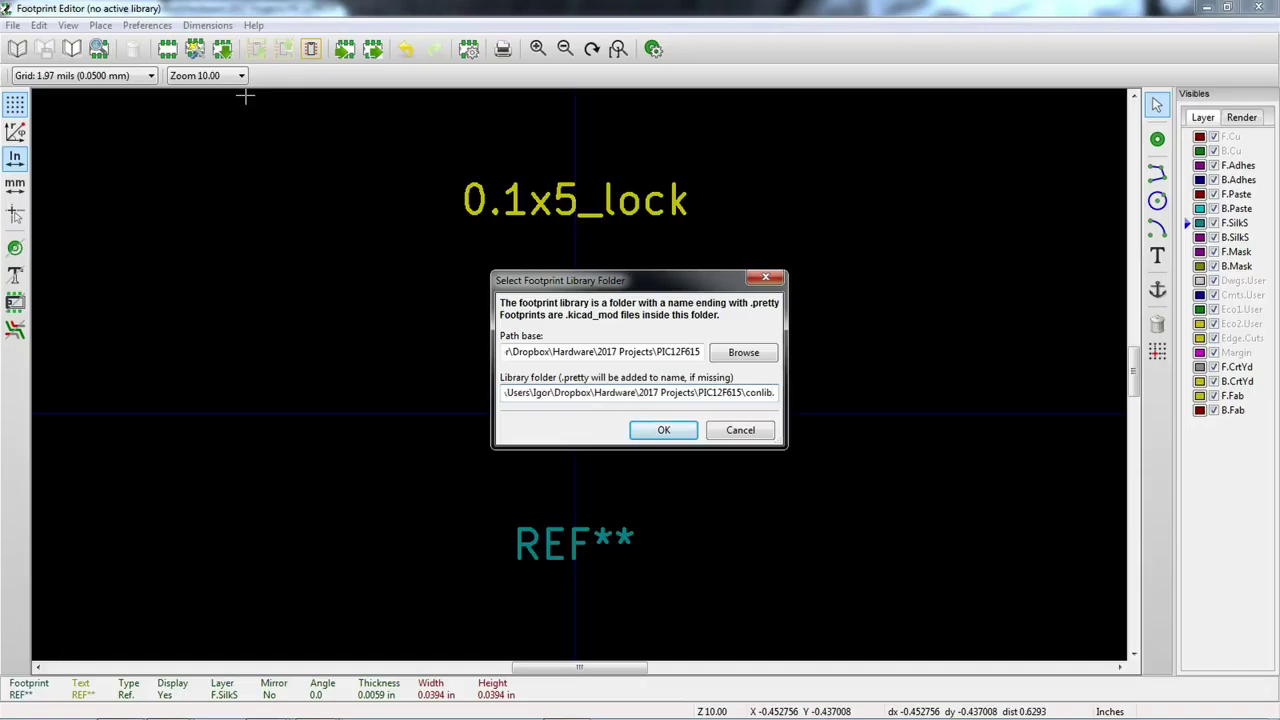
pyautogui.write('pretty')
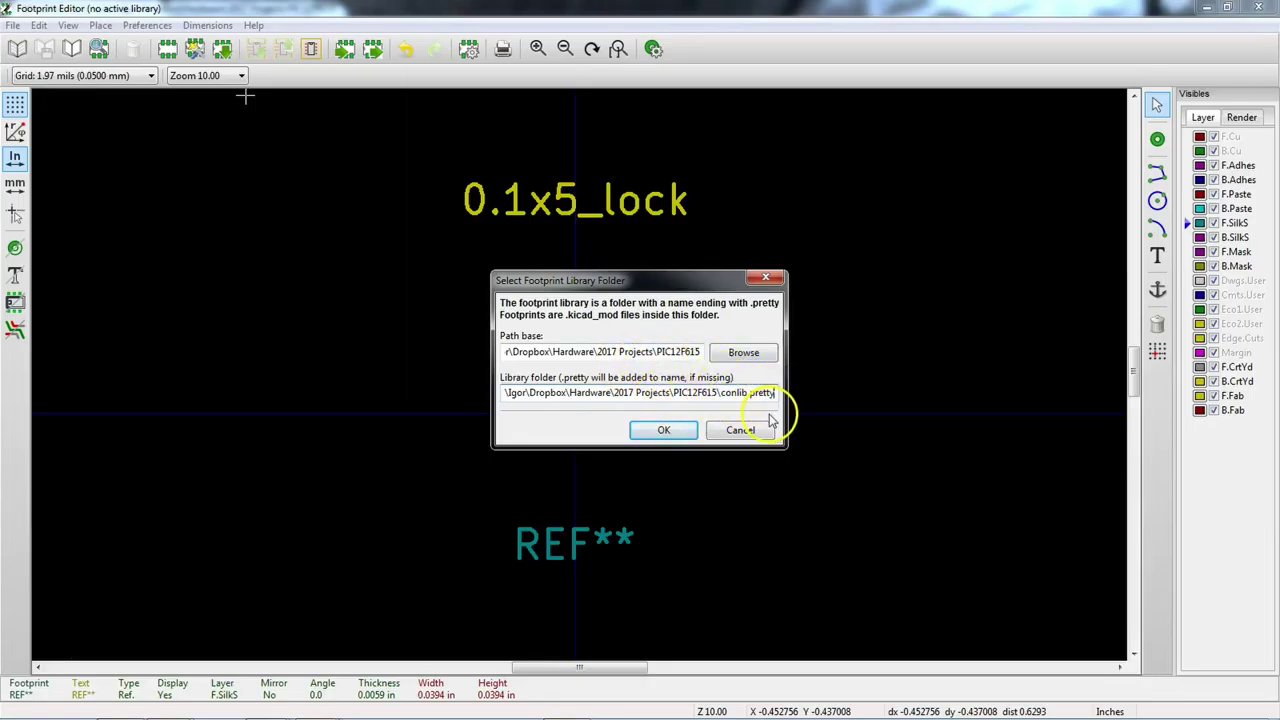
pyautogui.click(676, 436)
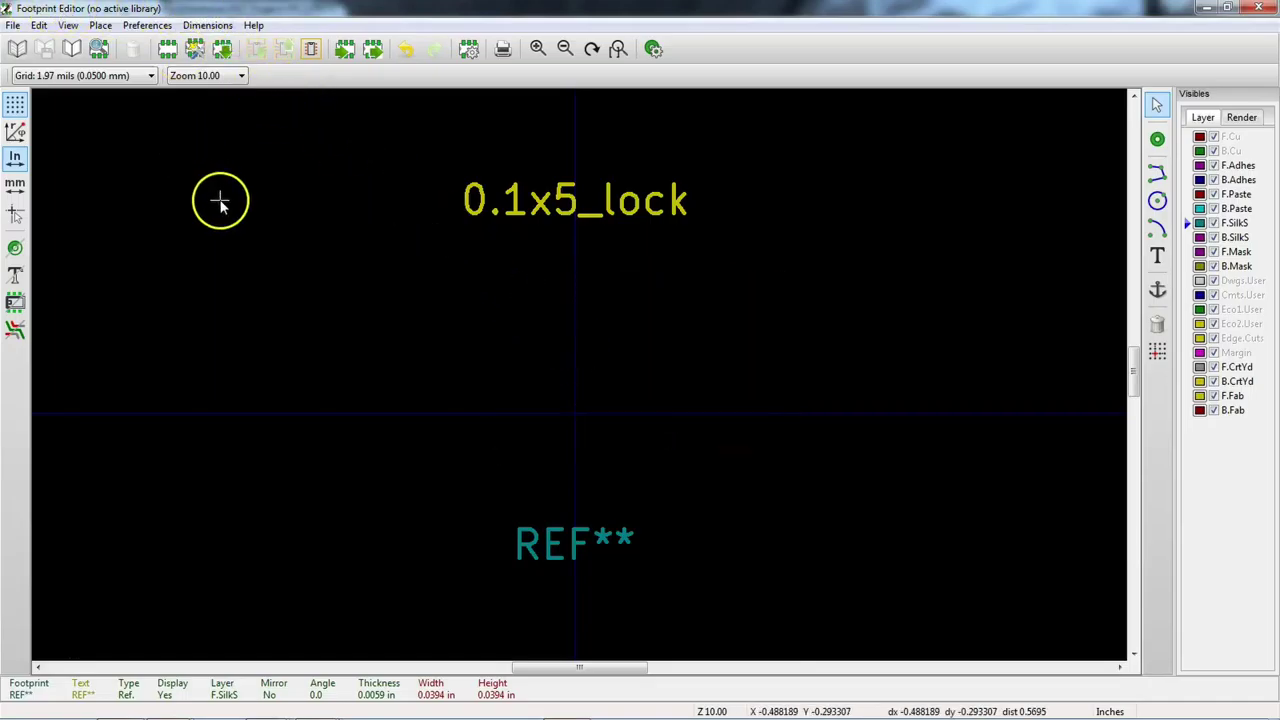
# Step: Launch the Footprint Libraries Wizard with Files on my computer as the source
pyautogui.click(150, 25)
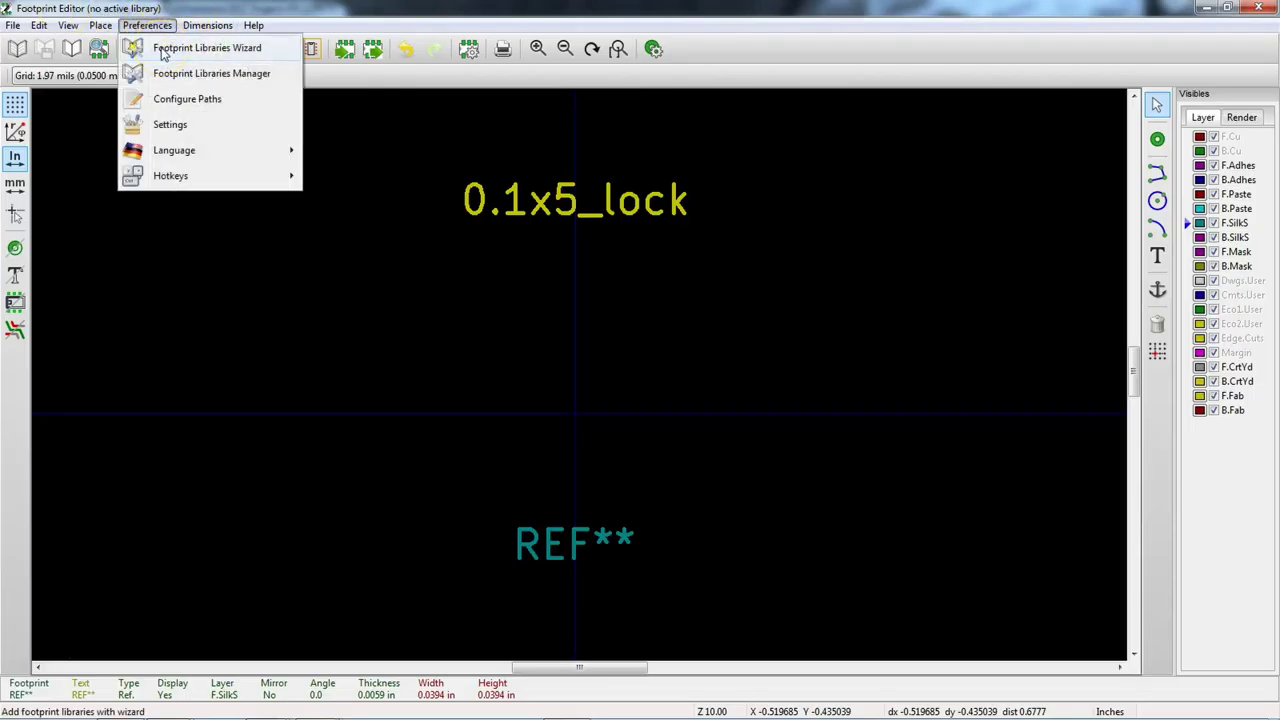
pyautogui.click(164, 50)
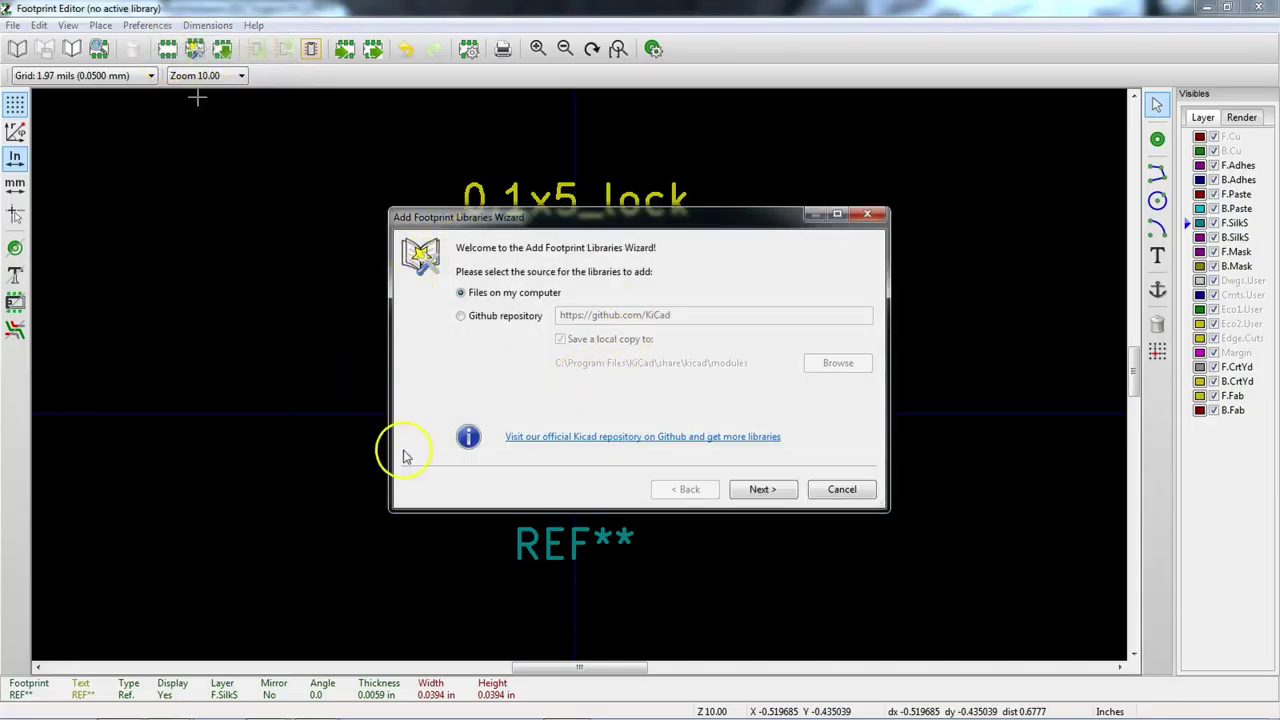
pyautogui.click(510, 369)
pyautogui.click(510, 290)
pyautogui.click(779, 494)
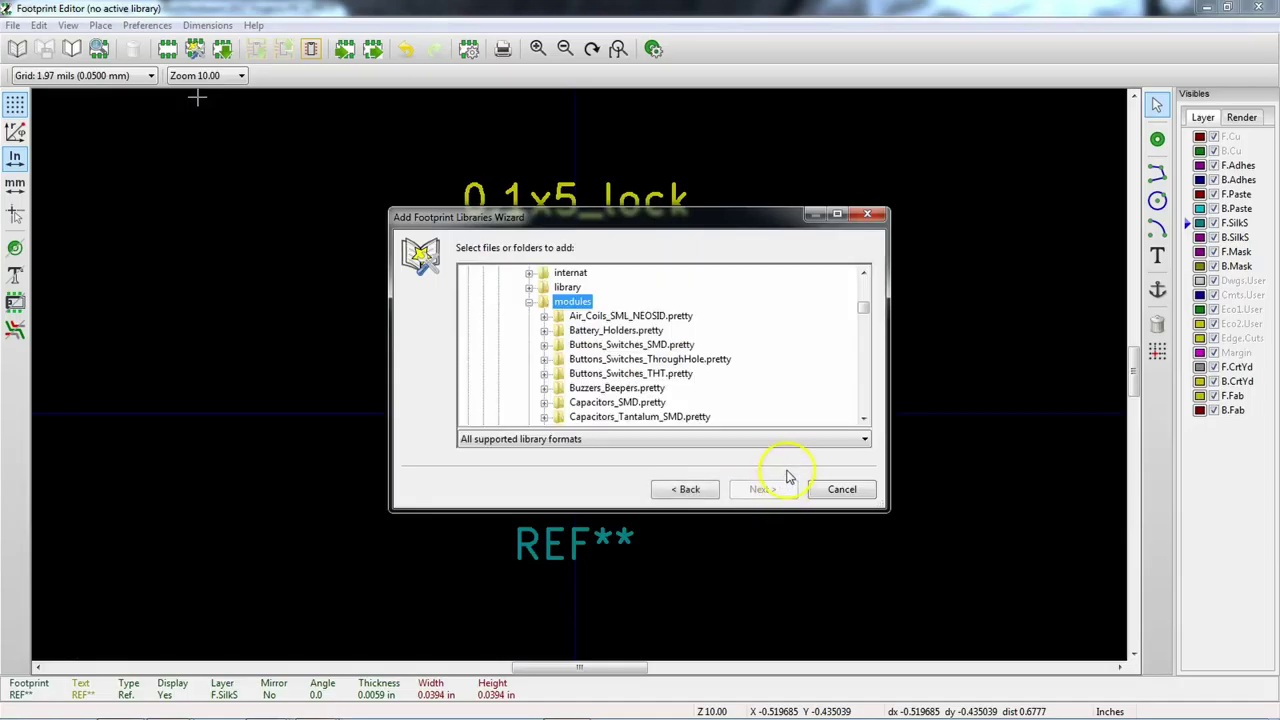
# Step: Collapse the modules and KiCad program folders in the wizard's folder tree
pyautogui.click(529, 302)
pyautogui.scroll(3, 578, 346)
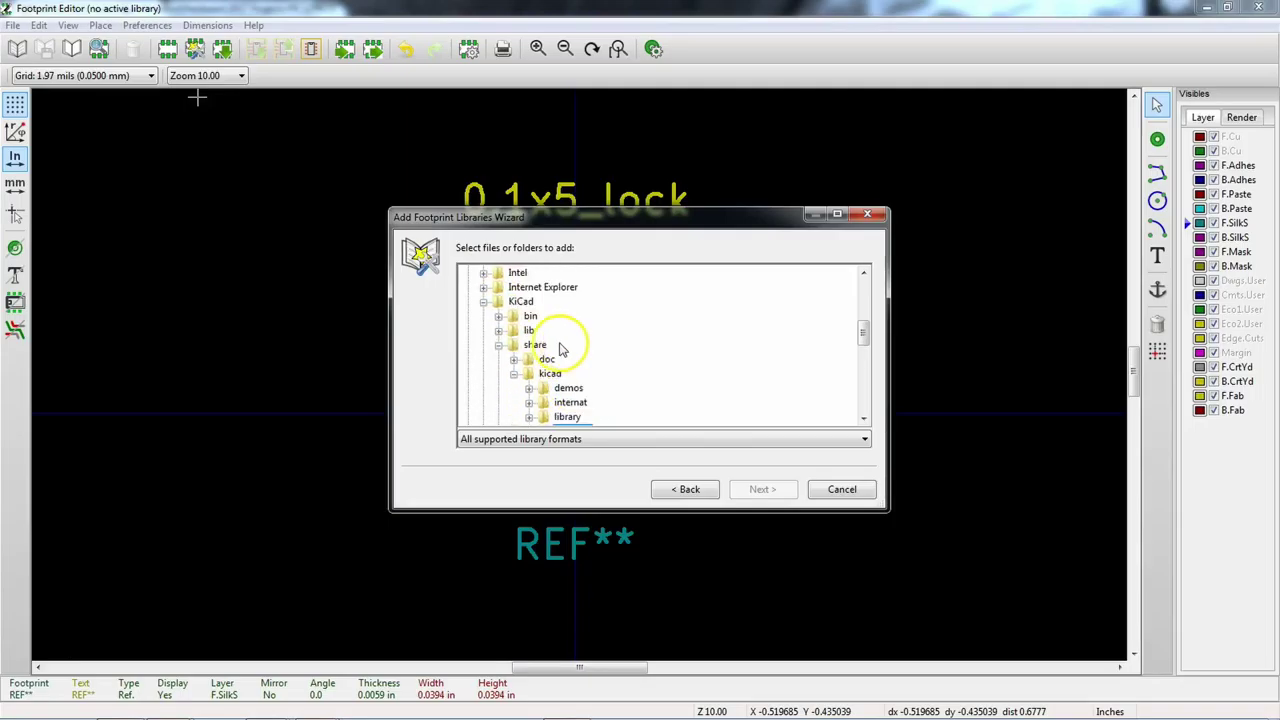
pyautogui.click(483, 301)
pyautogui.scroll(5, 507, 344)
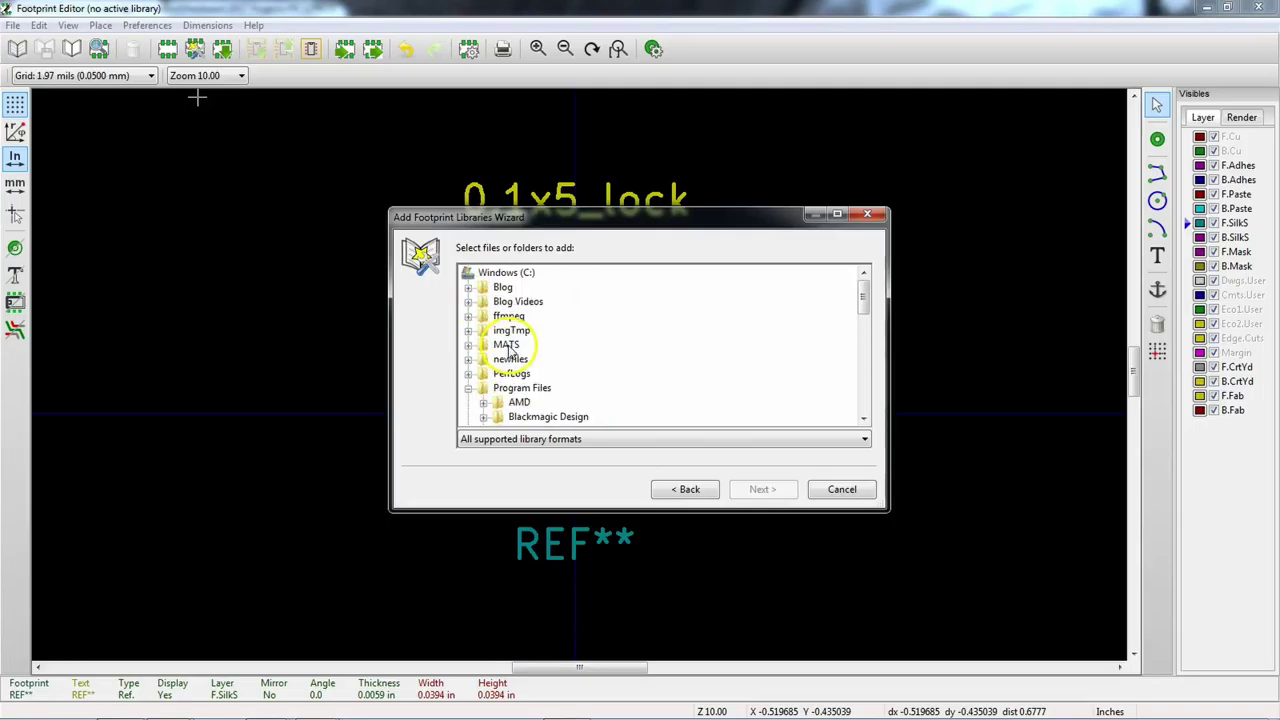
pyautogui.scroll(-10, 550, 352)
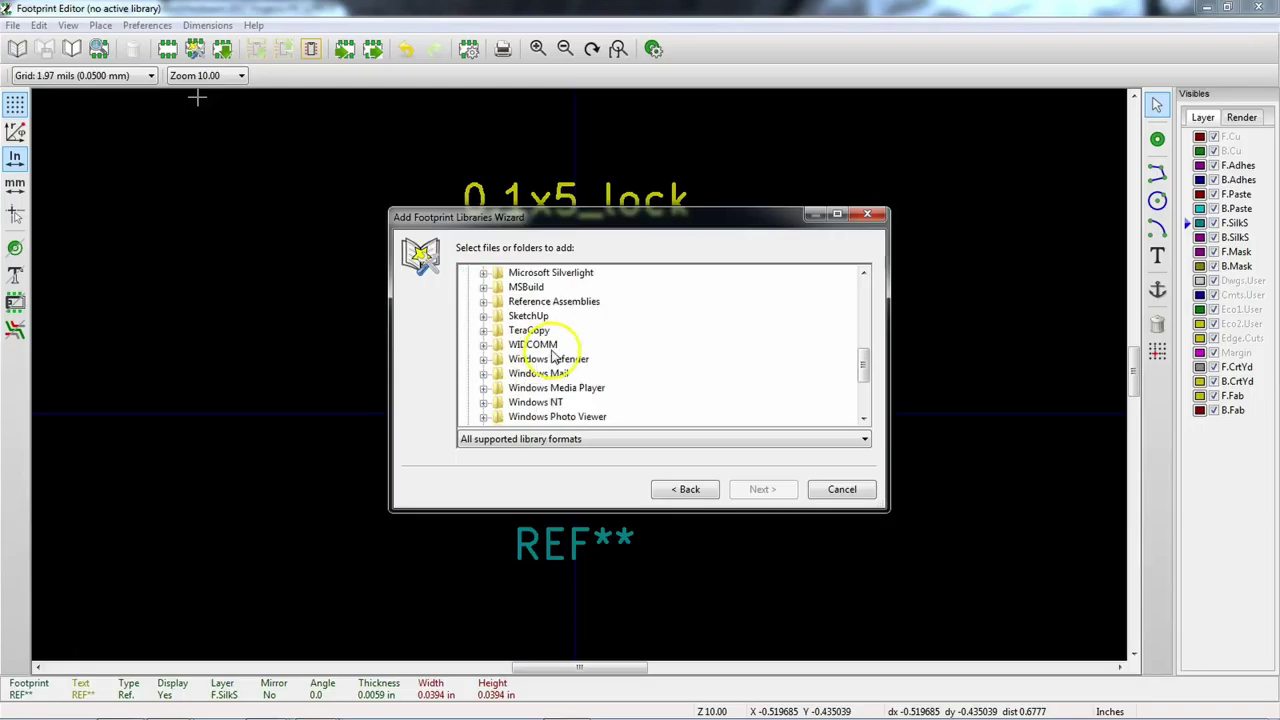
pyautogui.scroll(10, 558, 350)
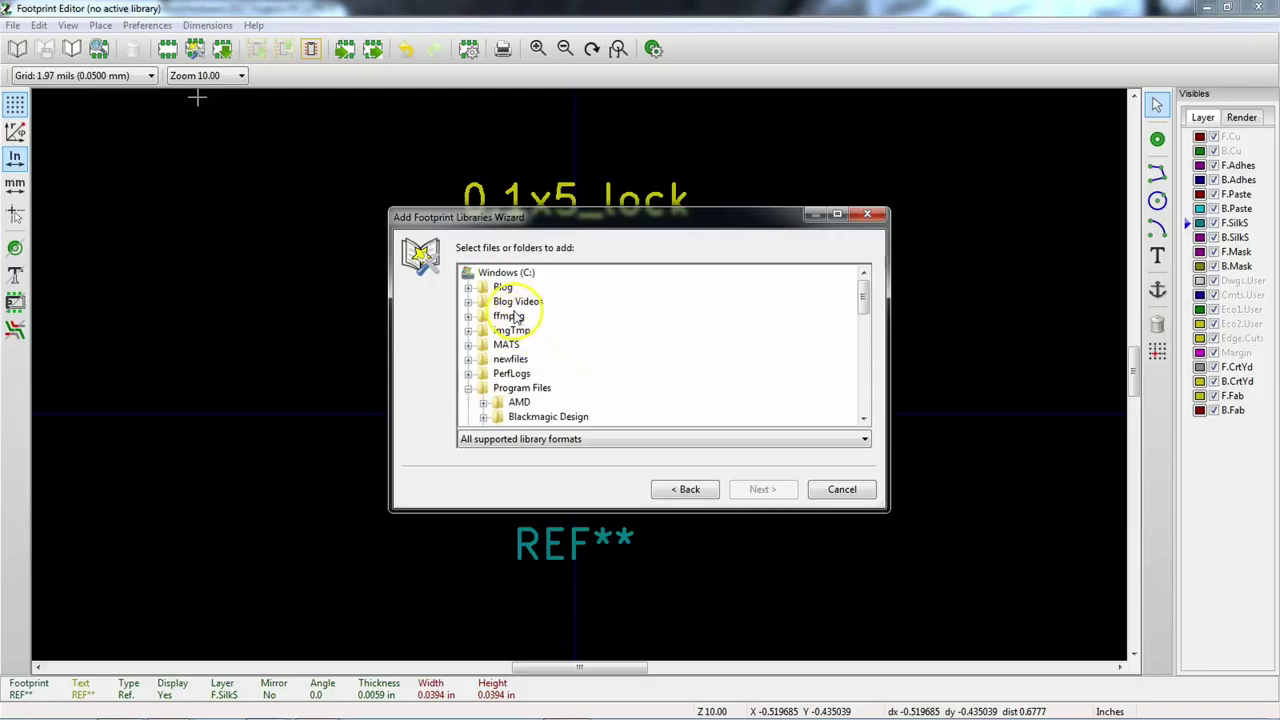
pyautogui.scroll(-5, 594, 372)
pyautogui.scroll(-3, 594, 372)
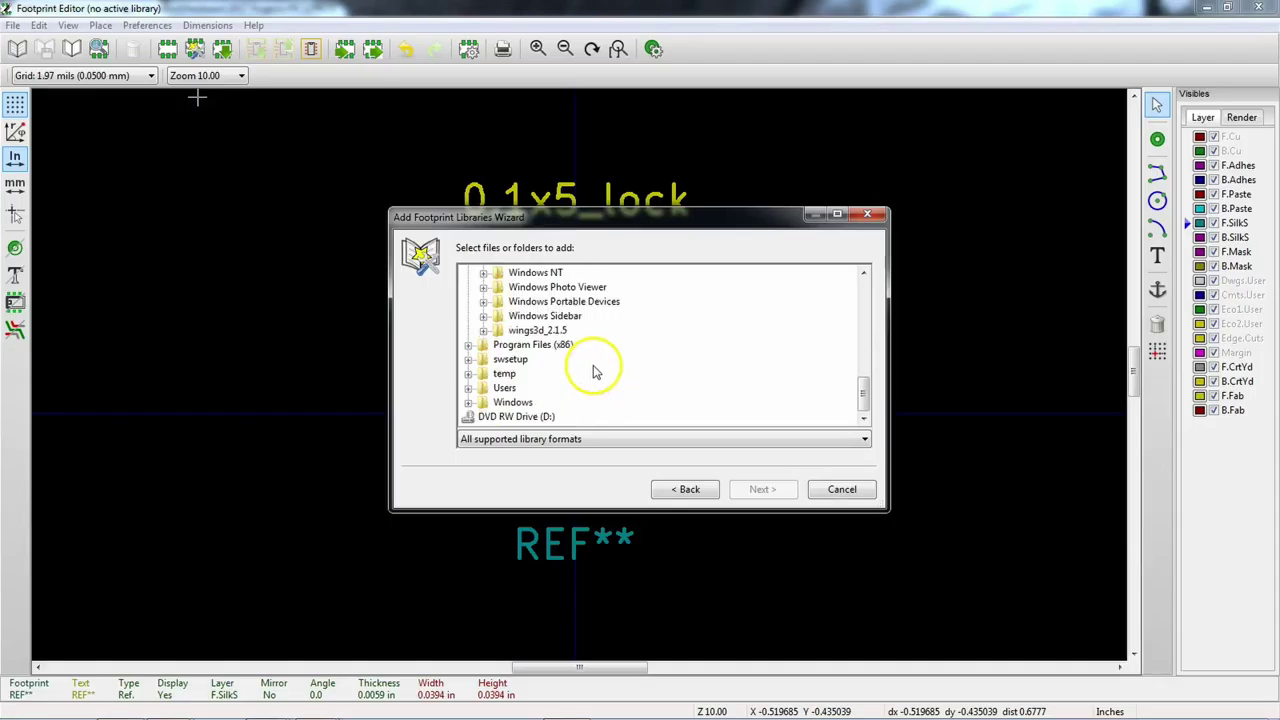
# Step: Browse through Users, Dropbox, Hardware and 2017 Projects to PIC12F615, then pick conlib.pretty for review
pyautogui.click(468, 388)
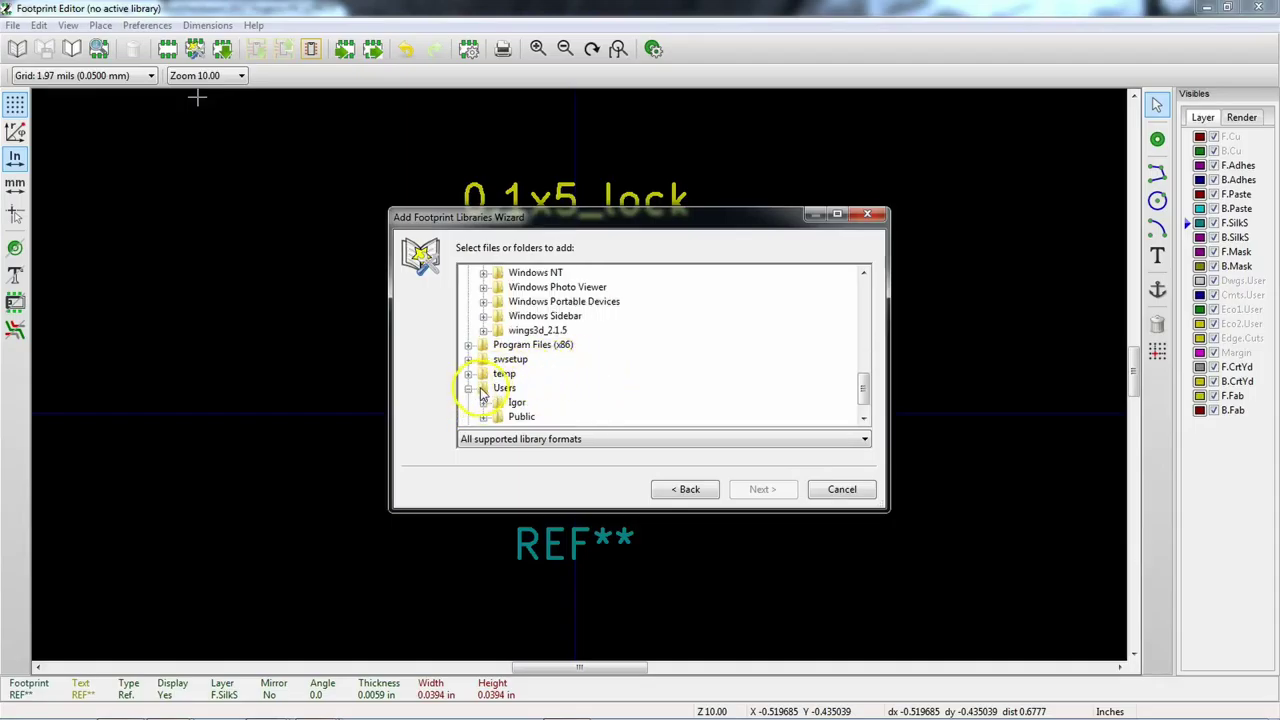
pyautogui.scroll(-1, 470, 388)
pyautogui.click(483, 375)
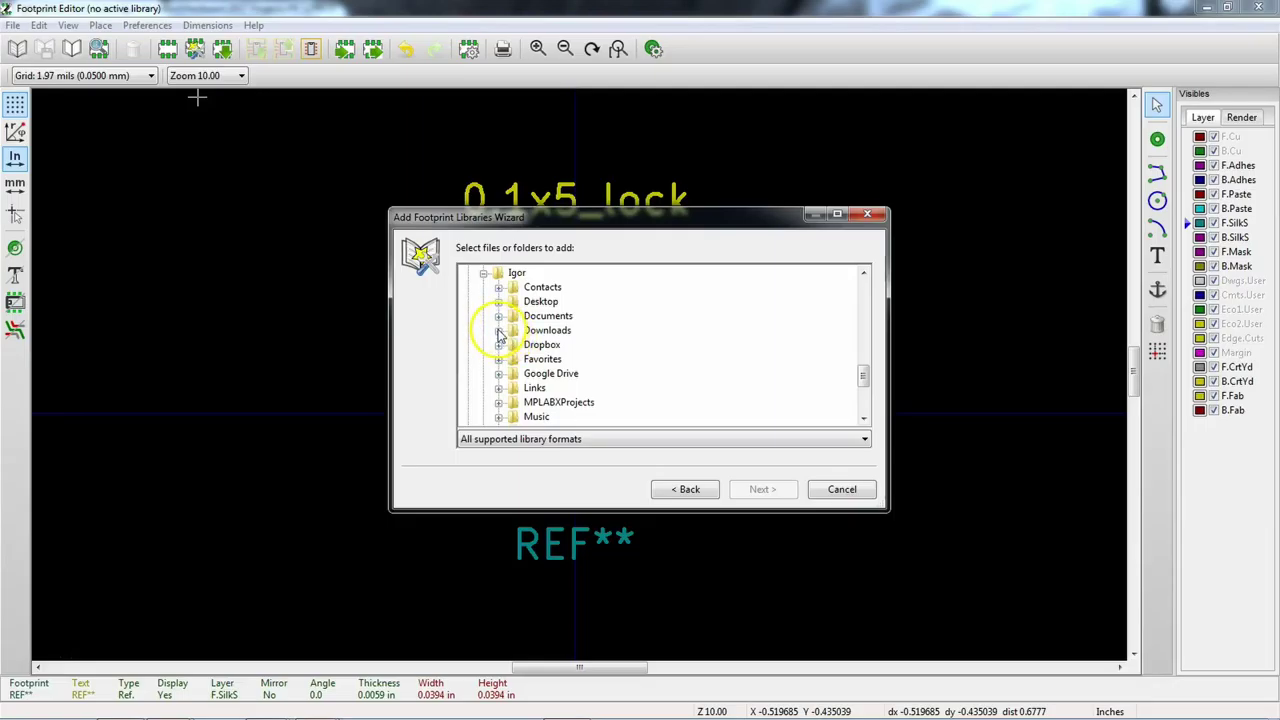
pyautogui.click(498, 344)
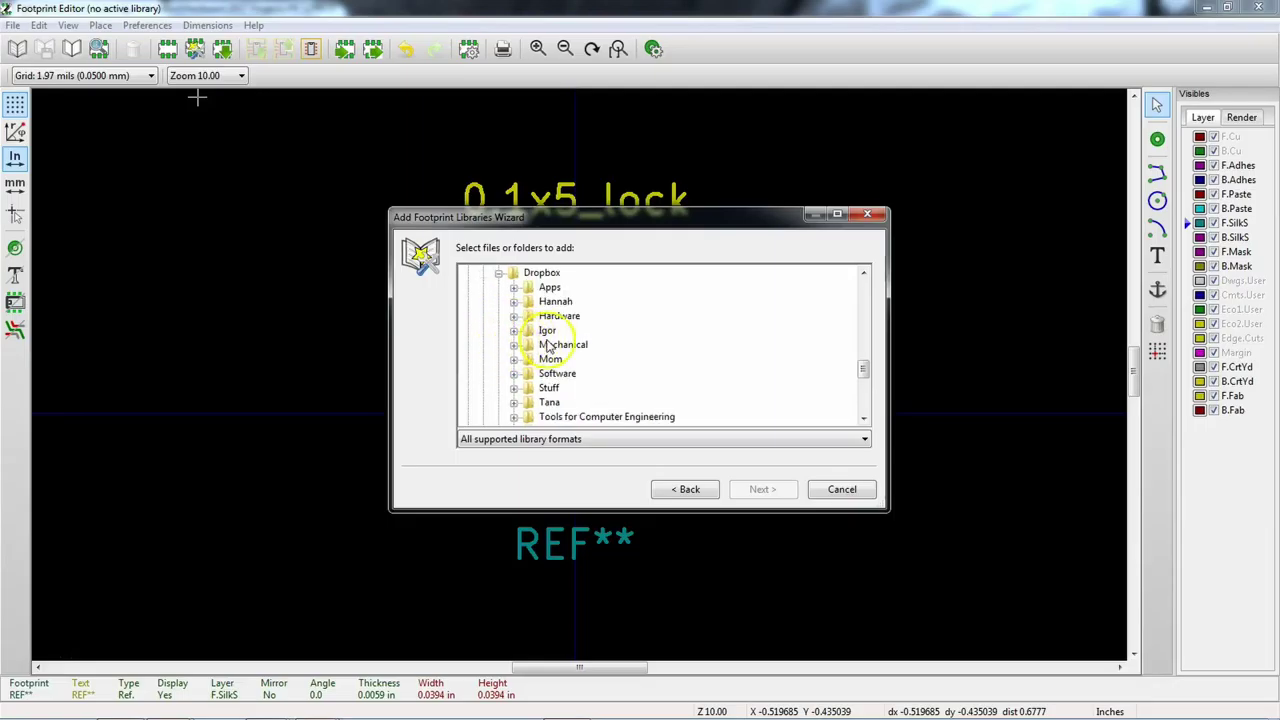
pyautogui.click(514, 316)
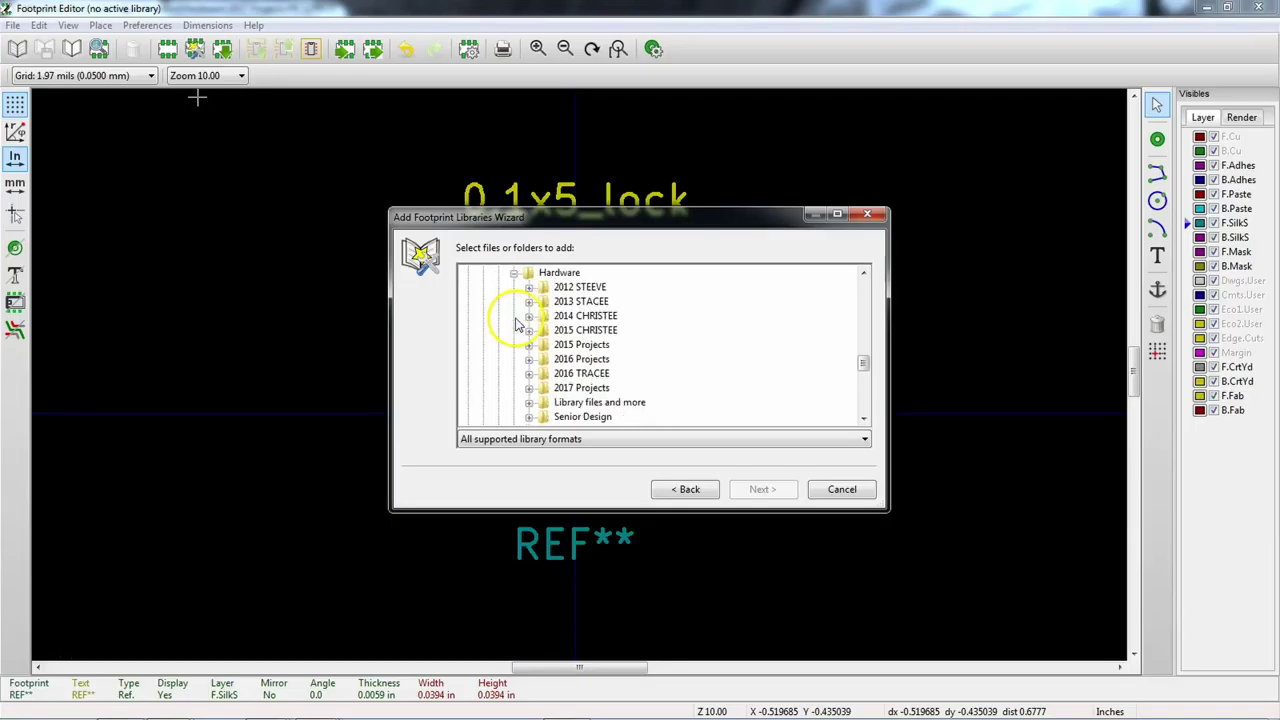
pyautogui.click(529, 388)
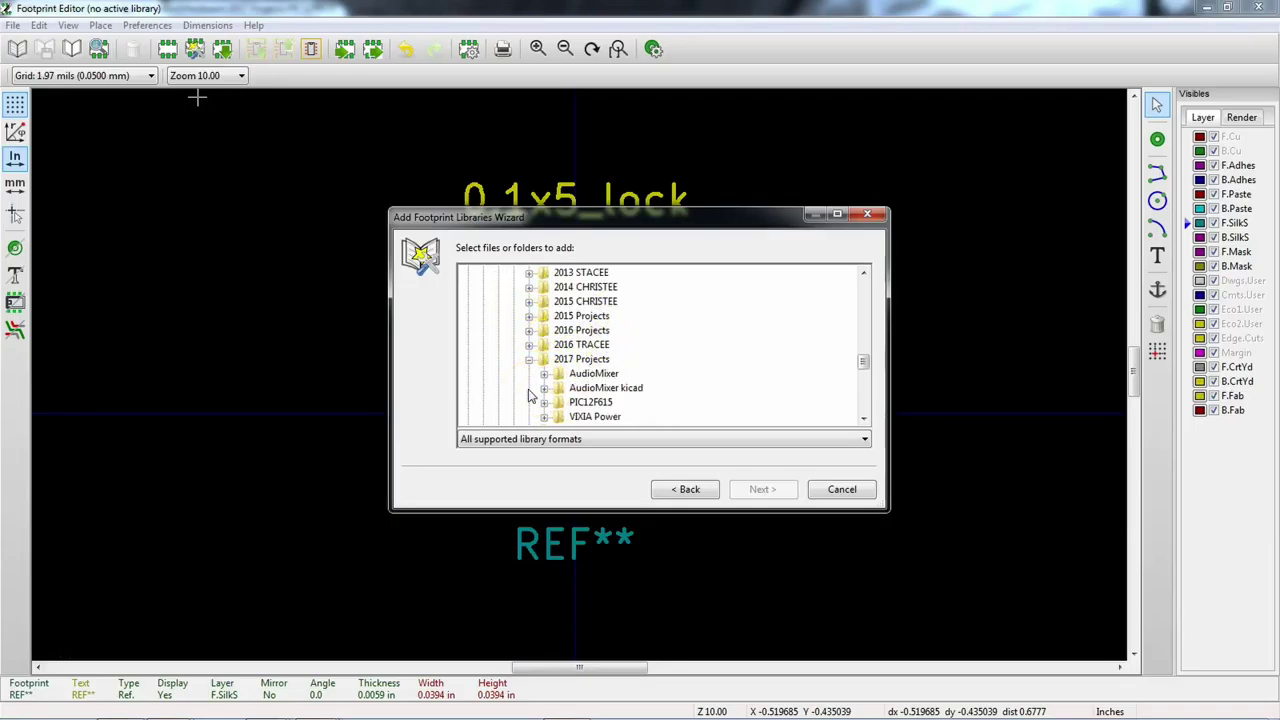
pyautogui.scroll(-2, 700, 357)
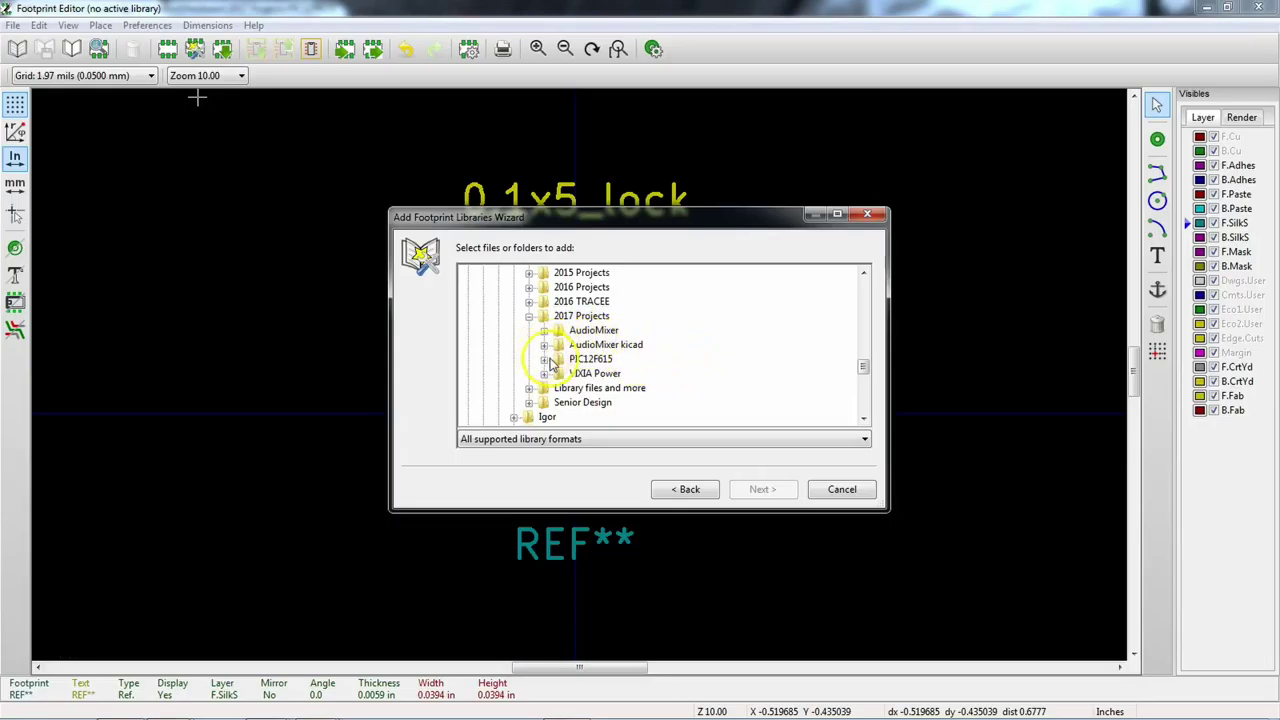
pyautogui.click(545, 359)
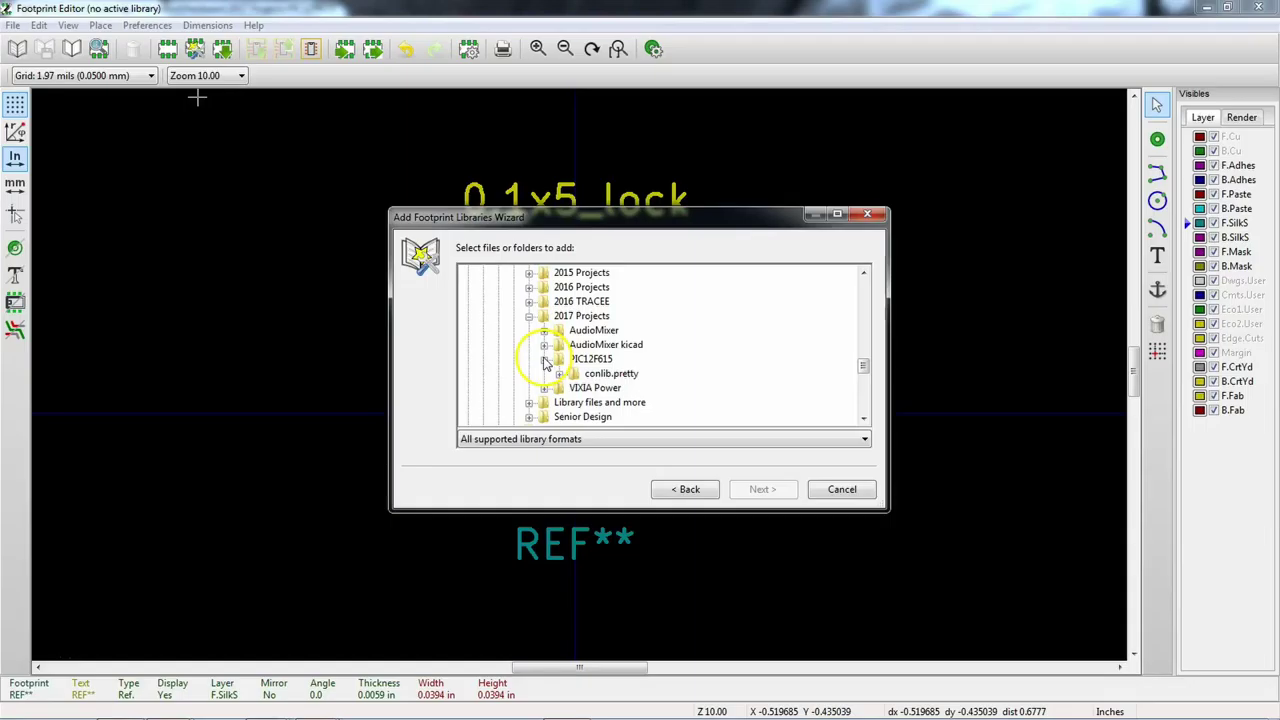
pyautogui.click(608, 374)
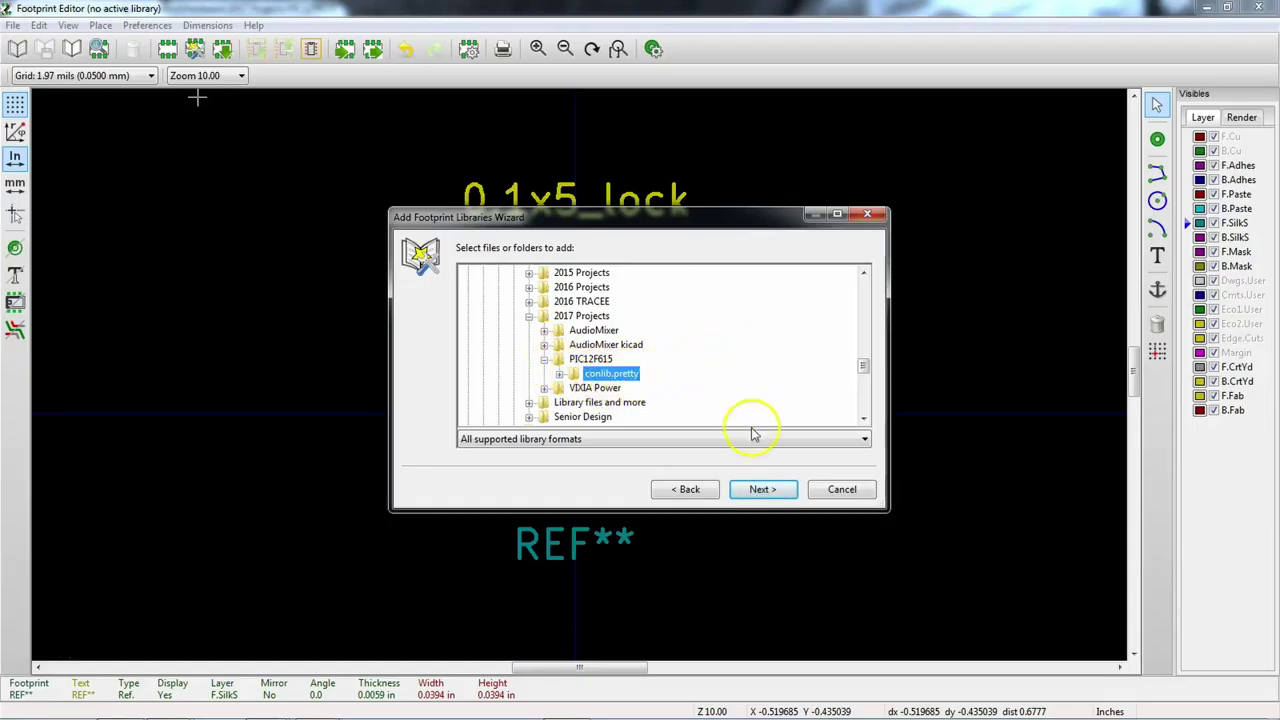
pyautogui.click(762, 492)
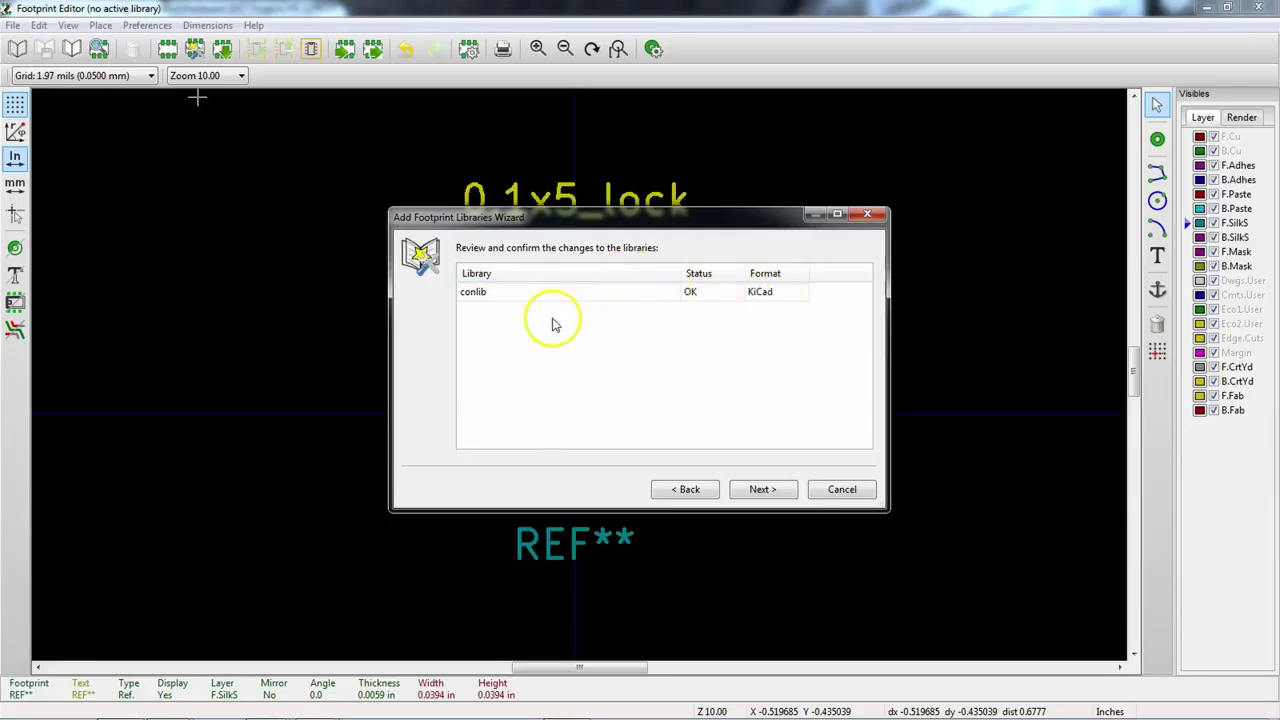
# Step: Accept the validated conlib library and add it to the current project only
pyautogui.click(759, 490)
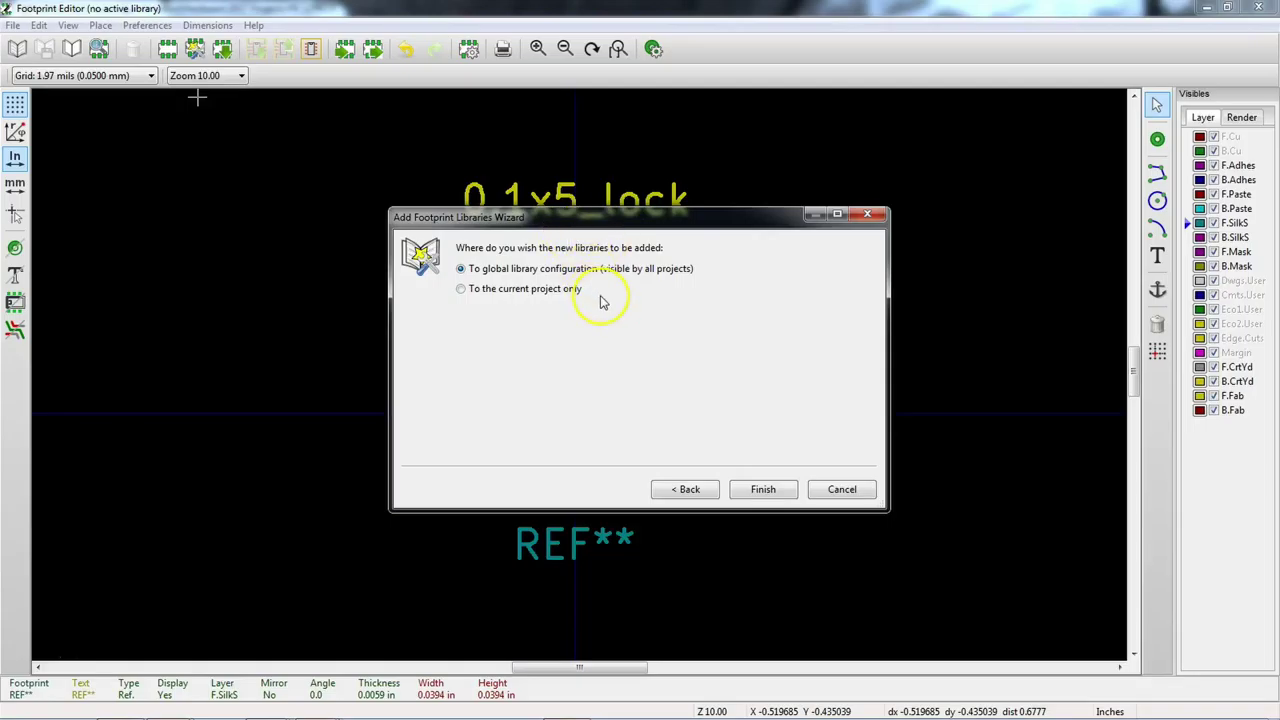
pyautogui.click(548, 292)
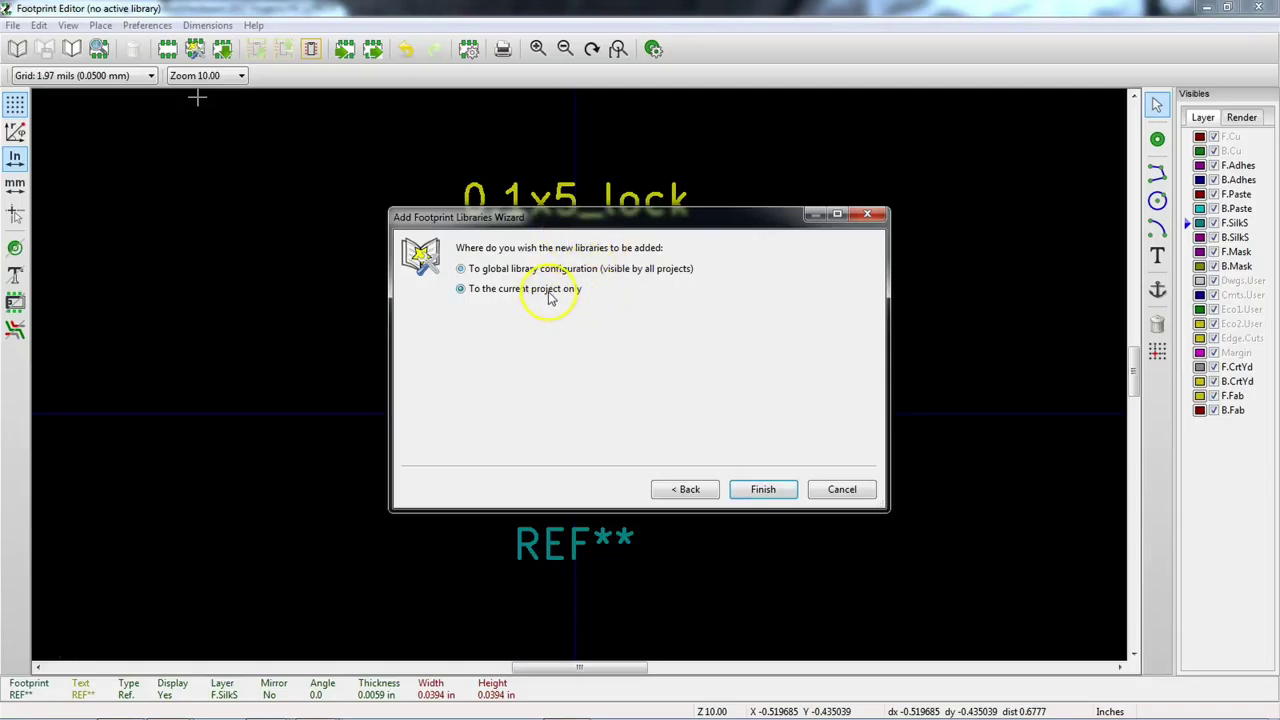
pyautogui.click(775, 490)
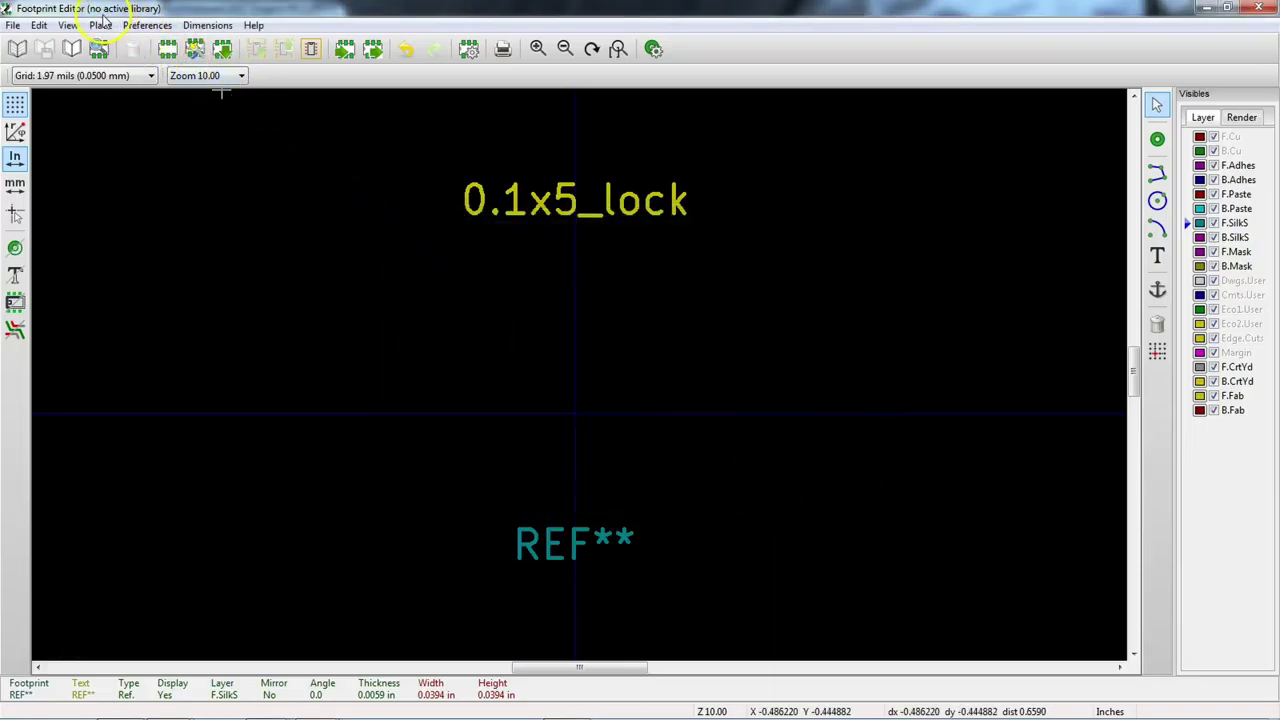
# Step: Make conlib the active library
pyautogui.click(74, 47)
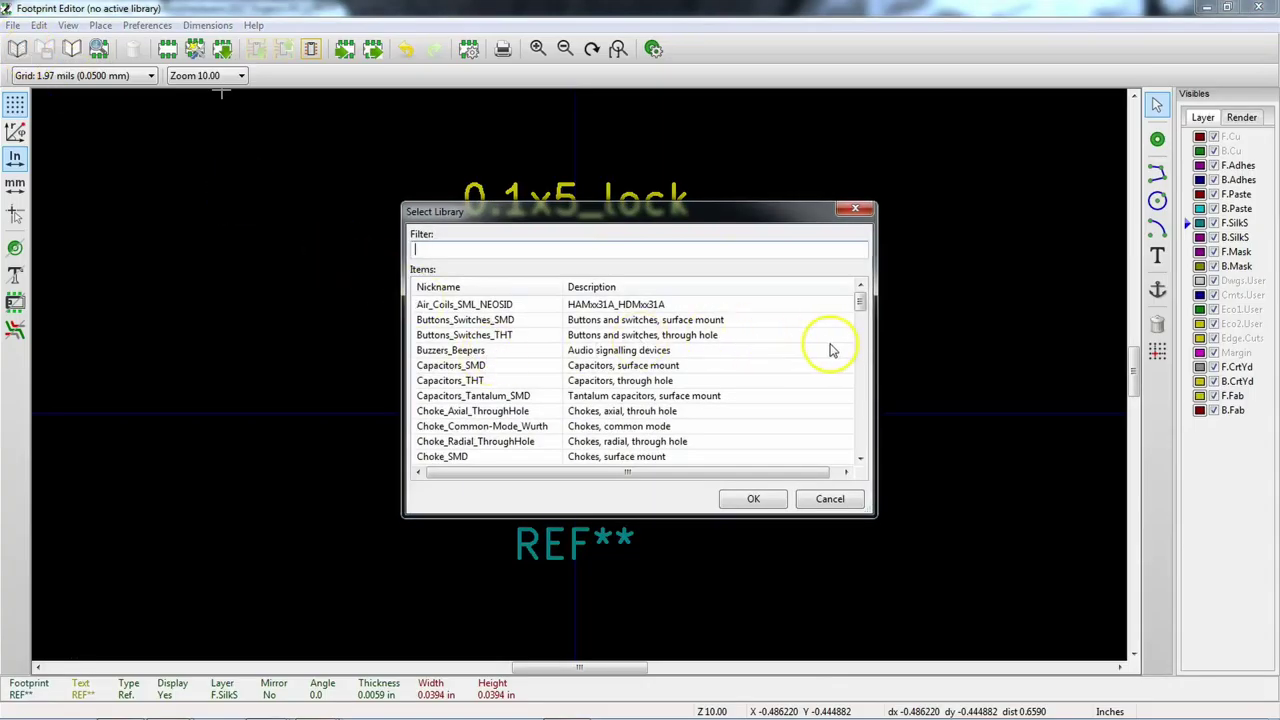
pyautogui.moveTo(860, 303); pyautogui.dragTo(862, 442)
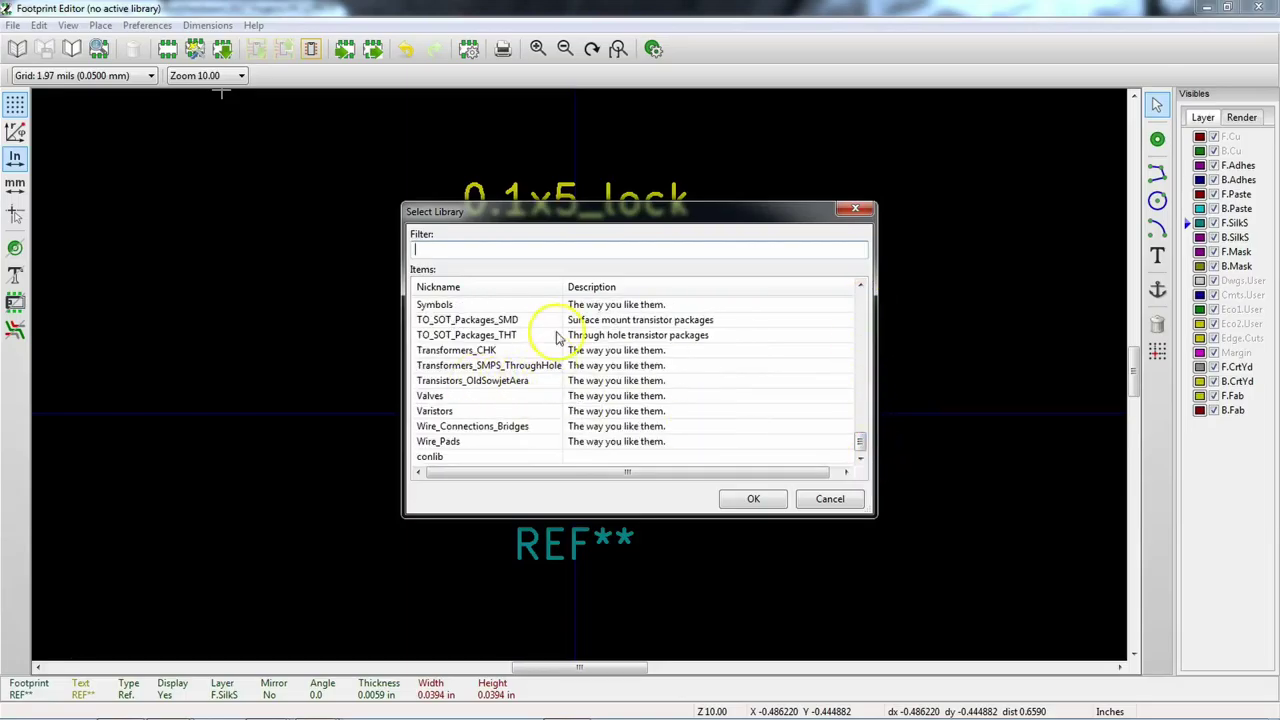
pyautogui.click(431, 459)
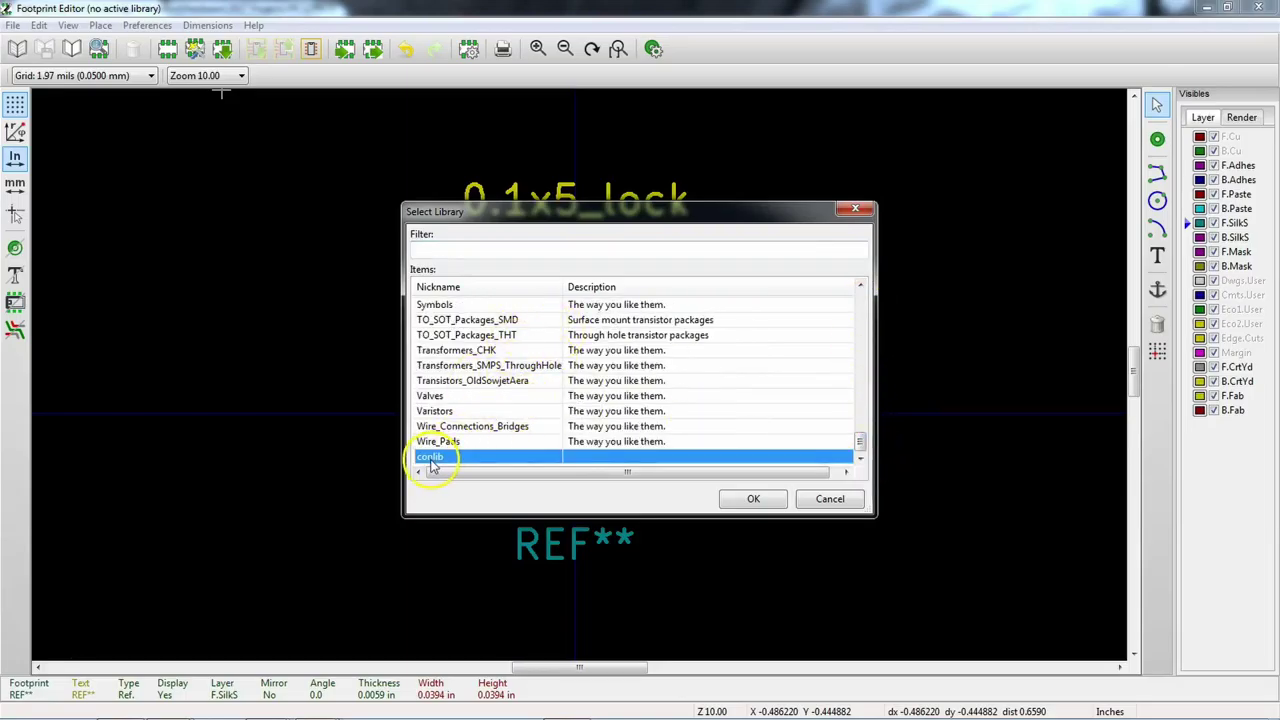
pyautogui.click(753, 499)
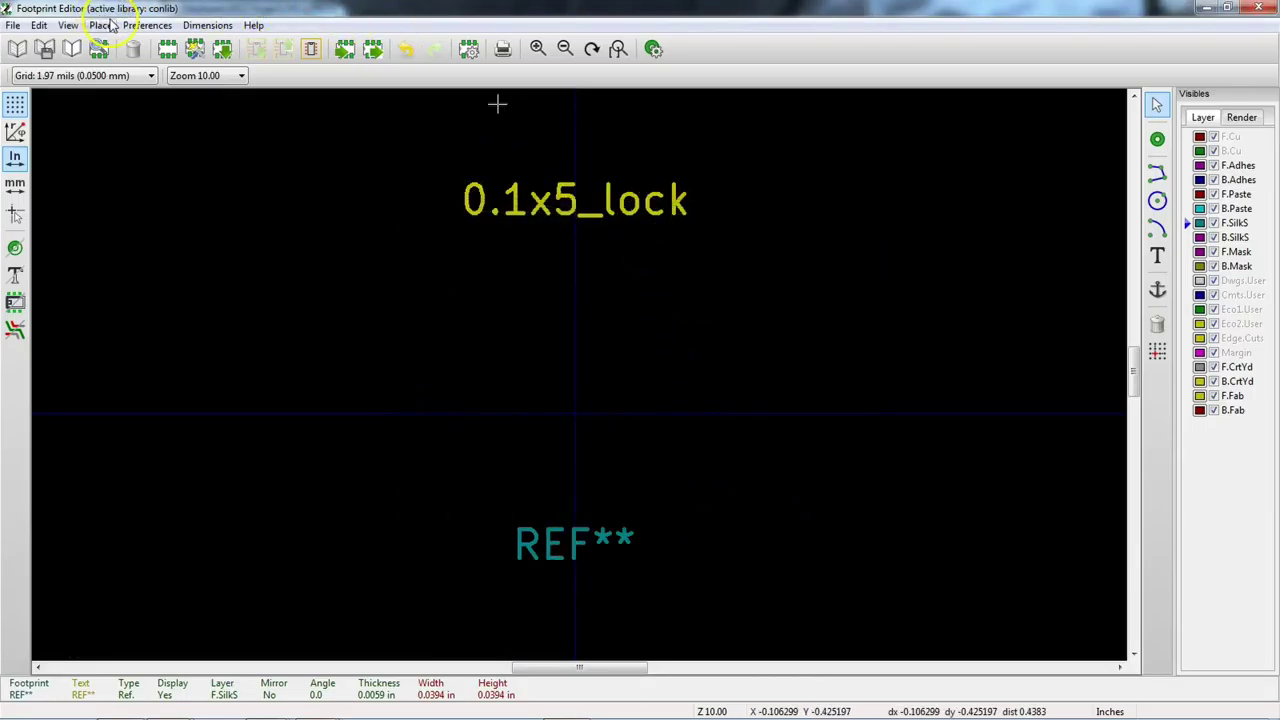
# Step: Save the footprint into conlib under the name 0.1x5_lock
pyautogui.click(46, 47)
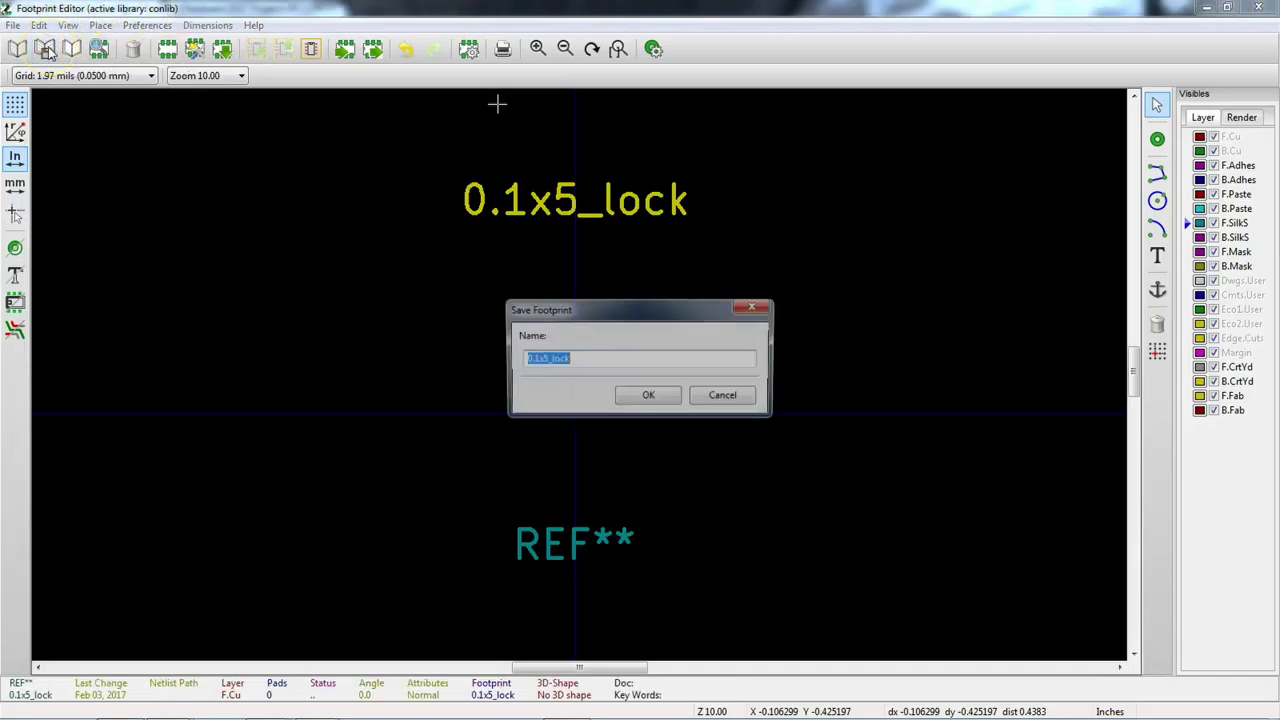
pyautogui.click(645, 398)
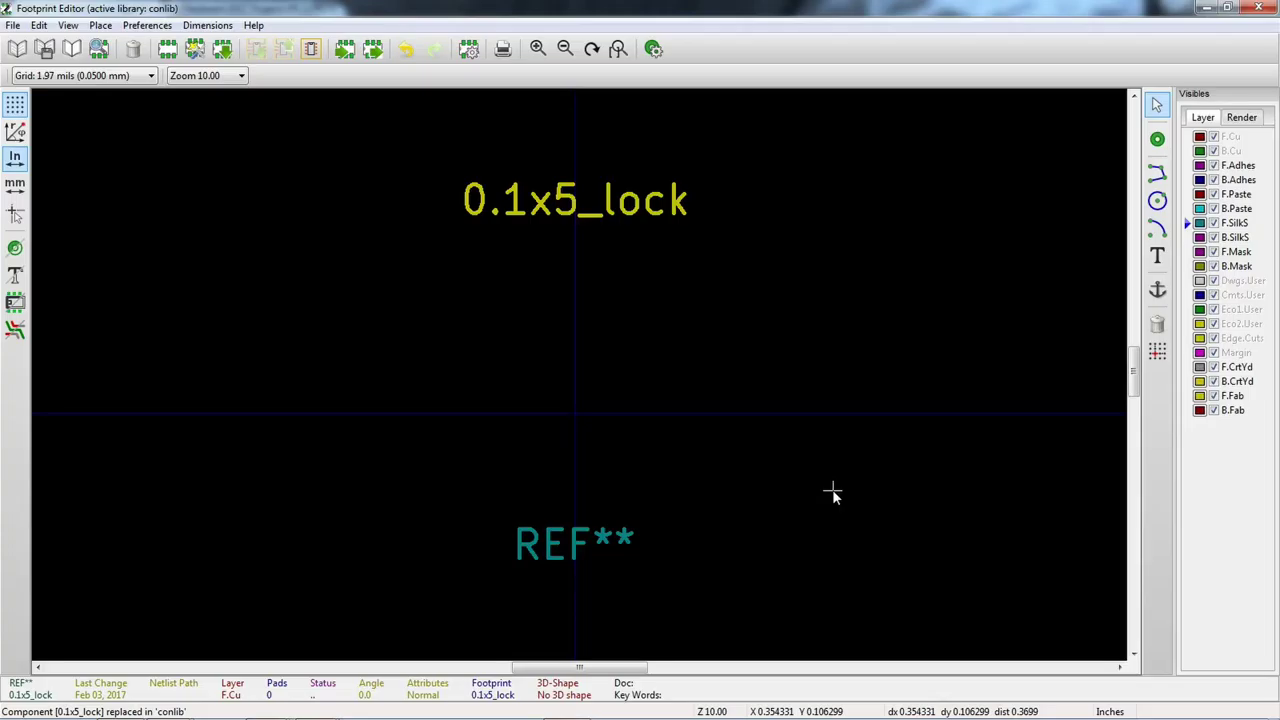
pyautogui.click(806, 457)
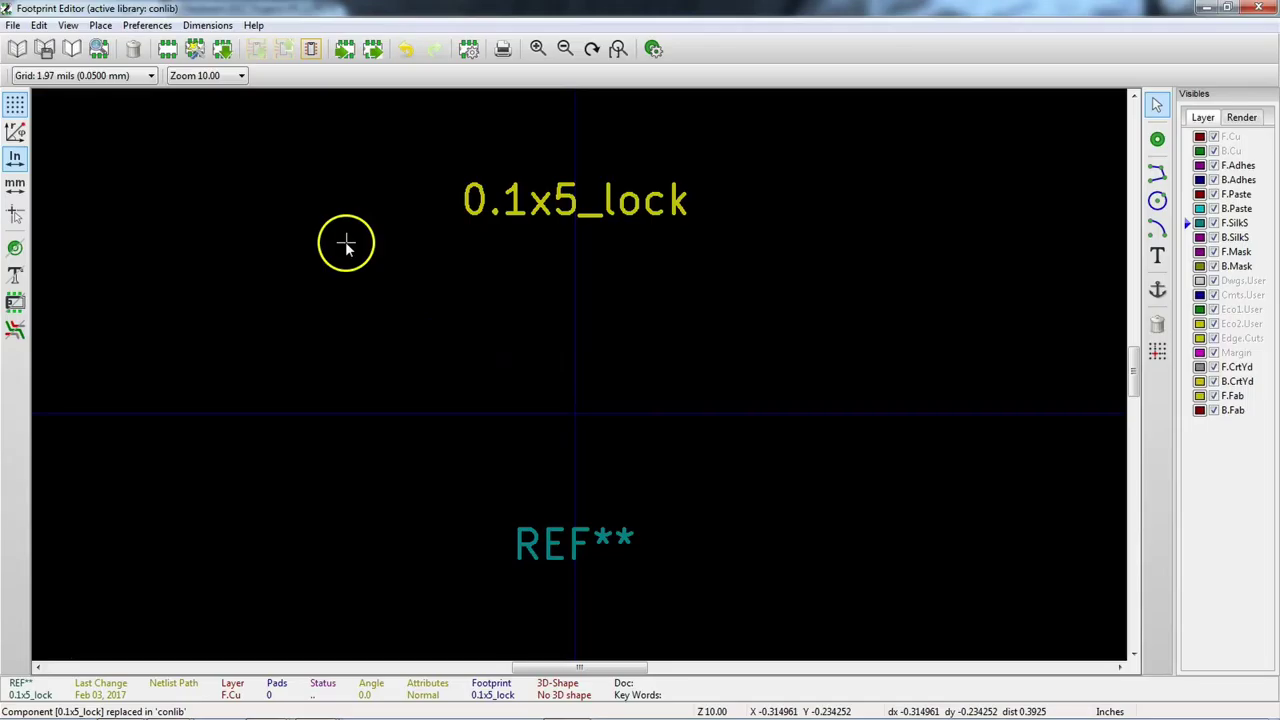
pyautogui.rightClick(625, 312)
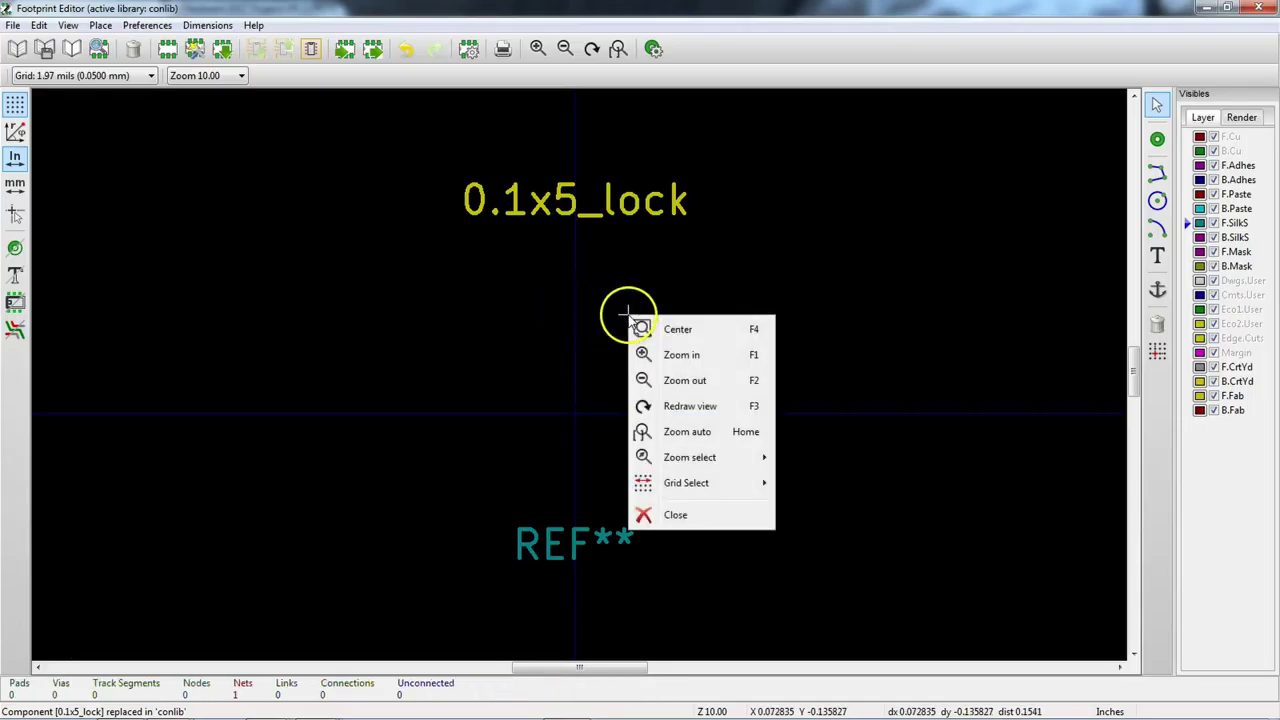
pyautogui.moveTo(740, 494)
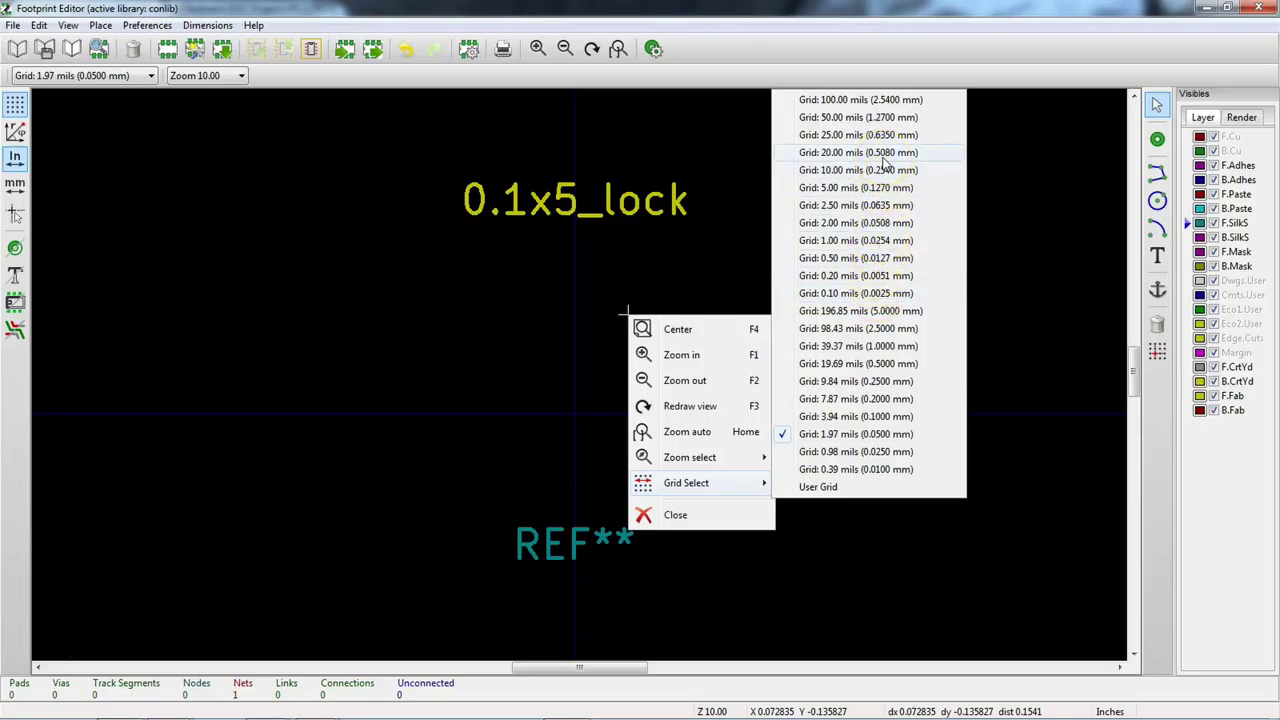
# Step: Set the grid to 50 mils and move REF** up beside the 0.1x5_lock value text
pyautogui.click(888, 119)
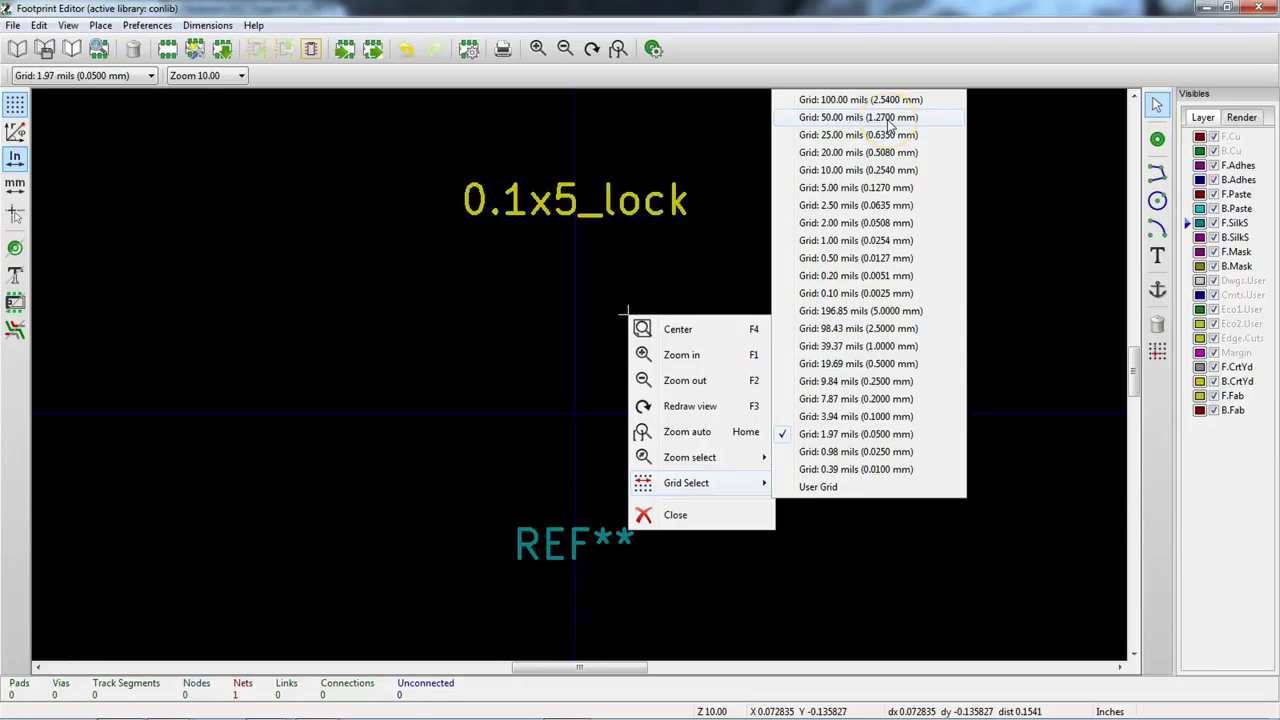
pyautogui.click(612, 308)
pyautogui.click(679, 404)
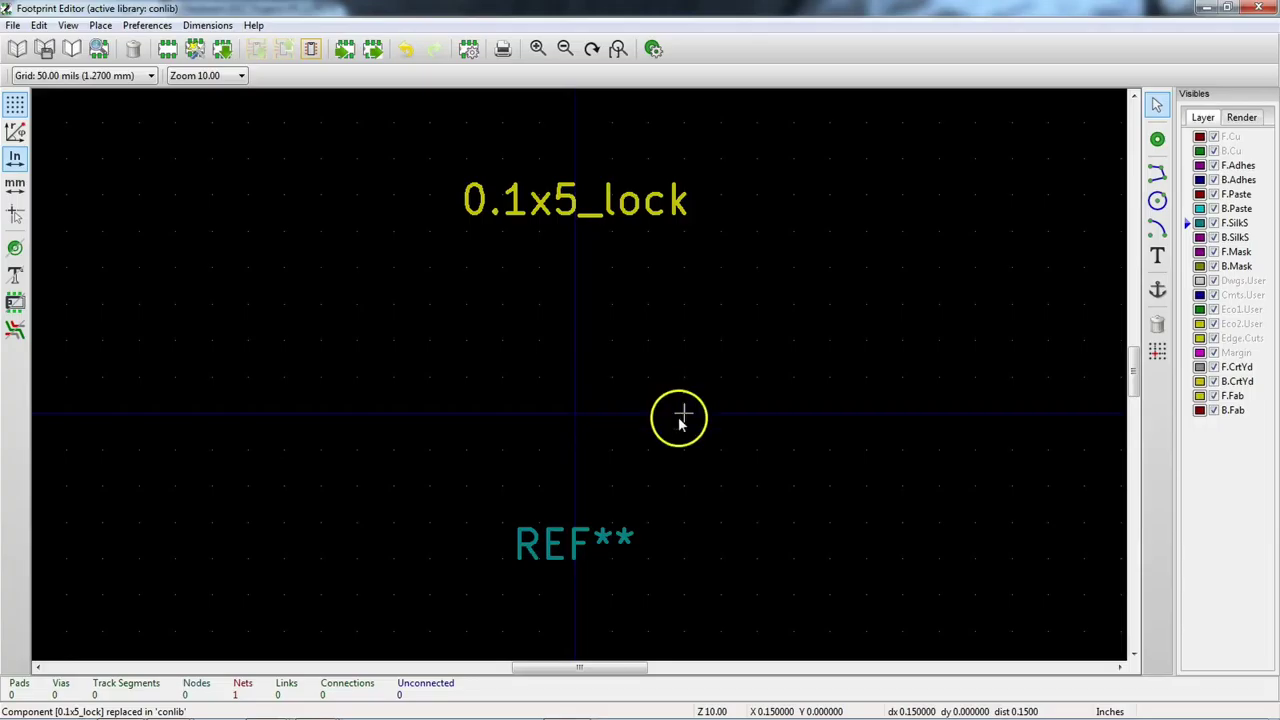
pyautogui.moveTo(553, 553); pyautogui.dragTo(767, 200)
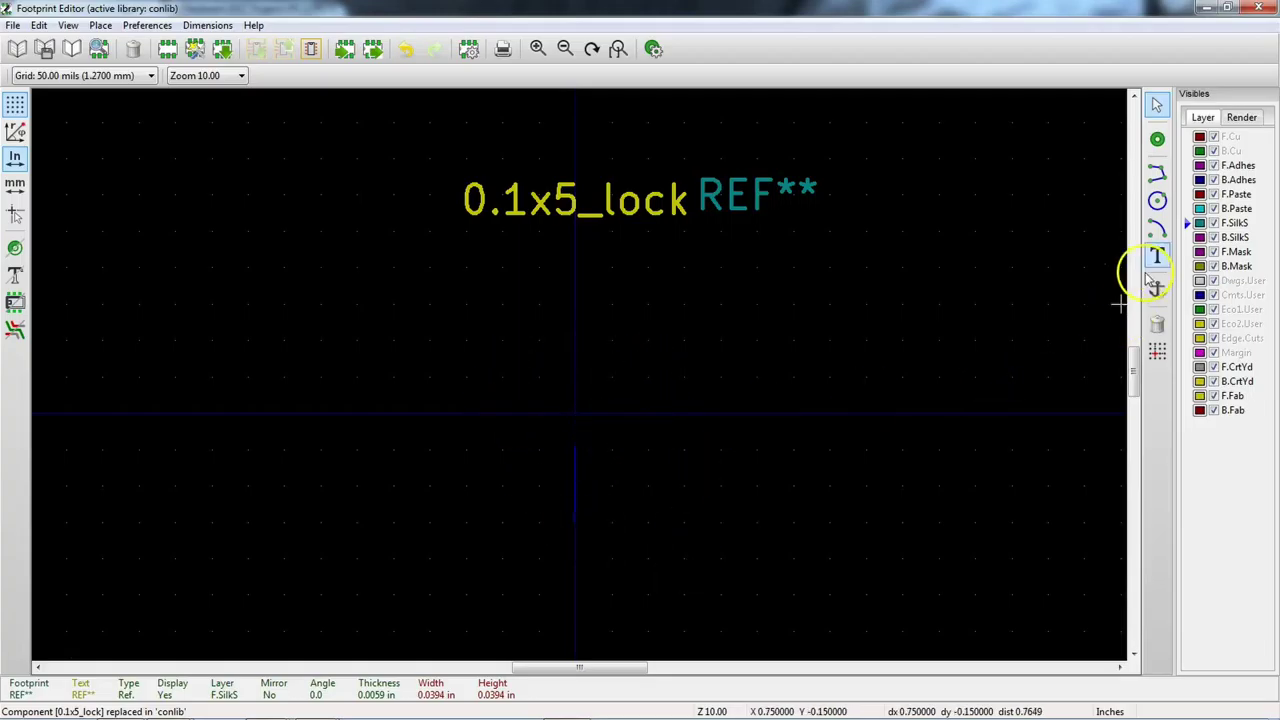
pyautogui.click(1157, 140)
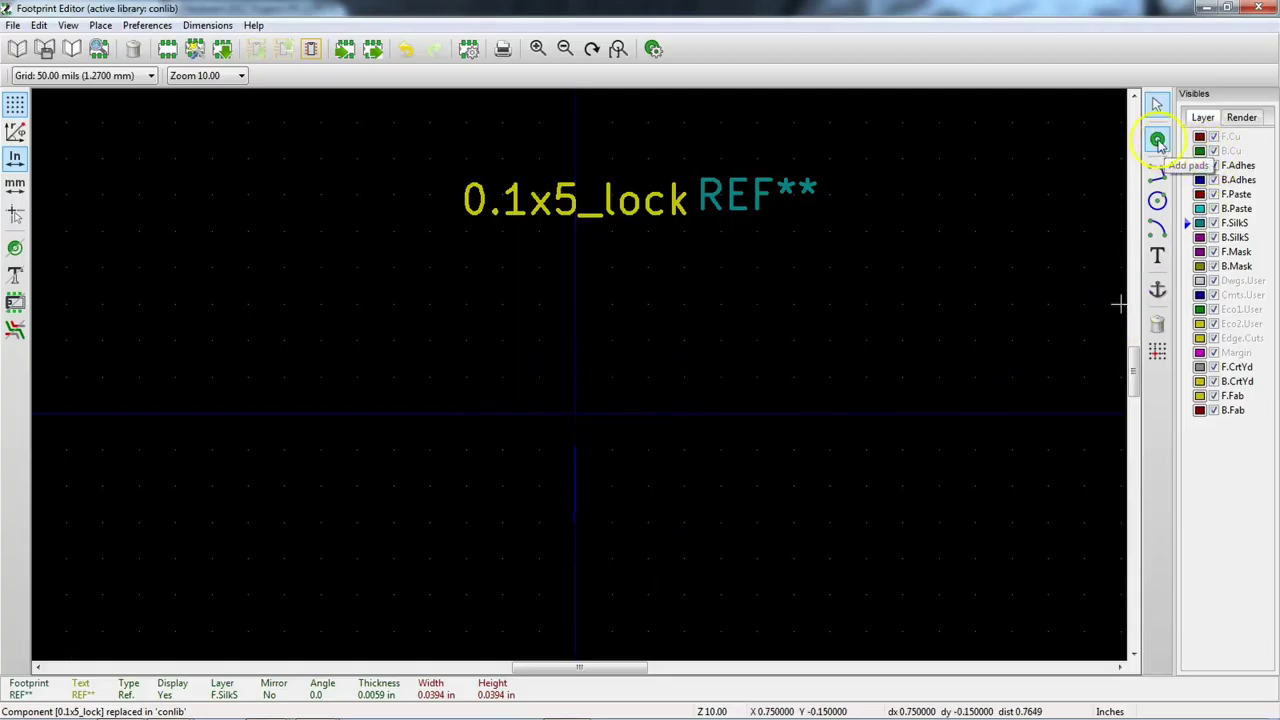
# Step: Place round through-hole pad 1 at the origin and view its properties (0.06 in size, 0.03 in drill)
pyautogui.click(1157, 141)
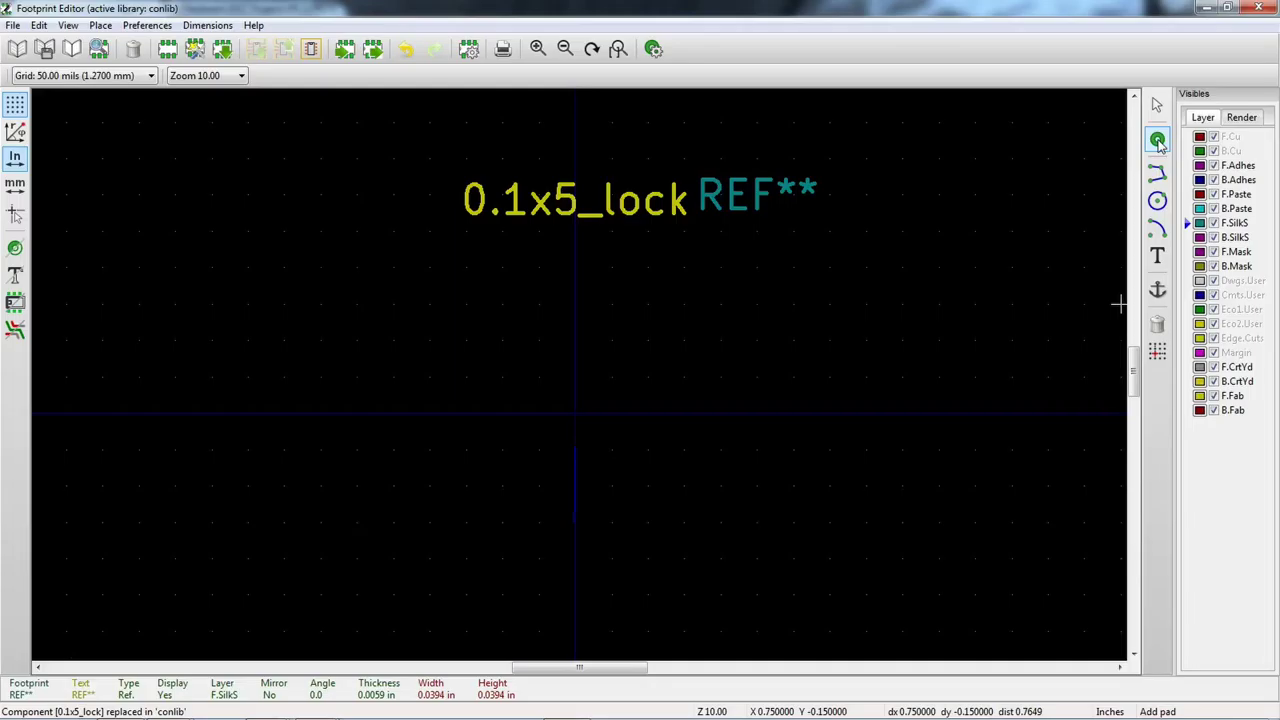
pyautogui.moveTo(995, 192); pyautogui.dragTo(940, 233)
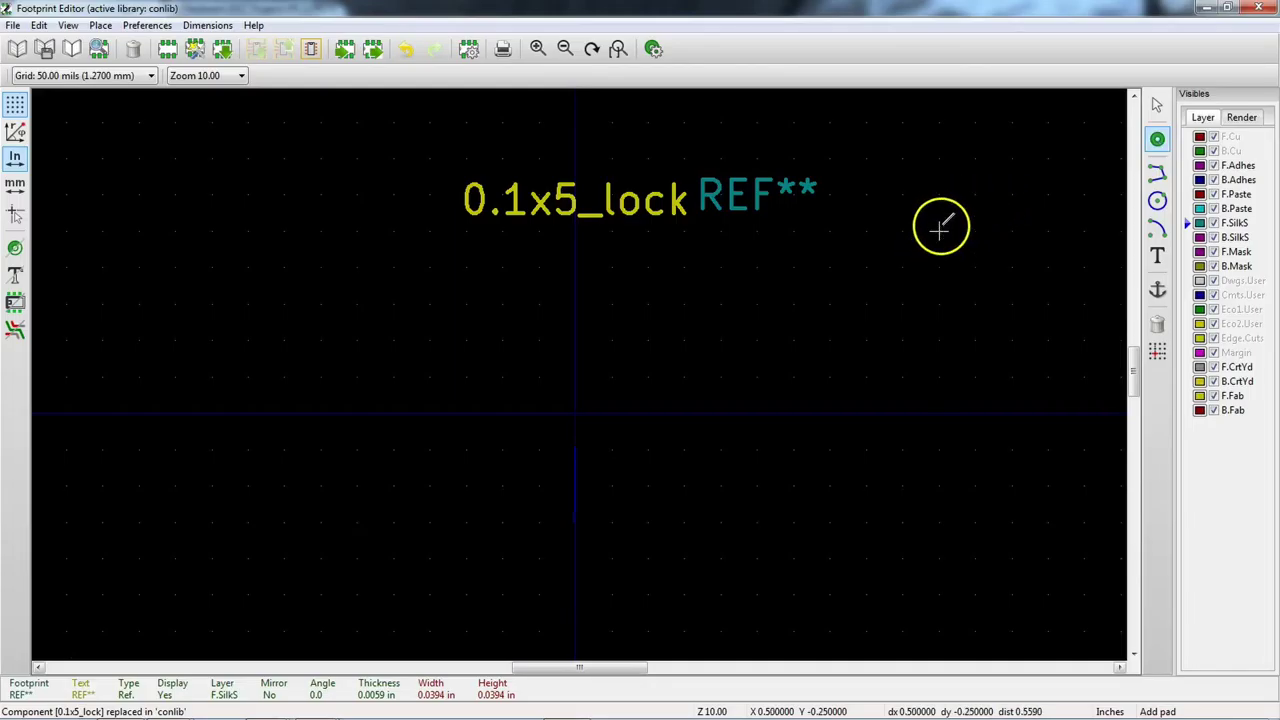
pyautogui.click(576, 410)
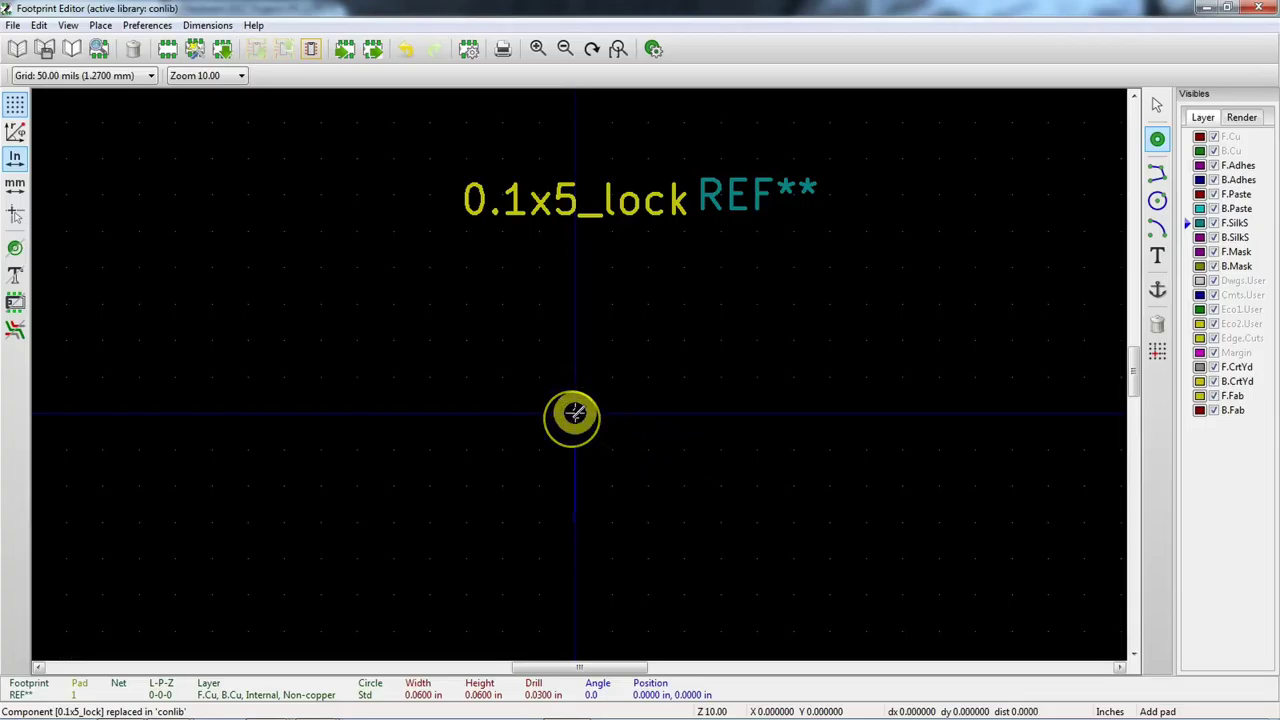
pyautogui.doubleClick(575, 412)
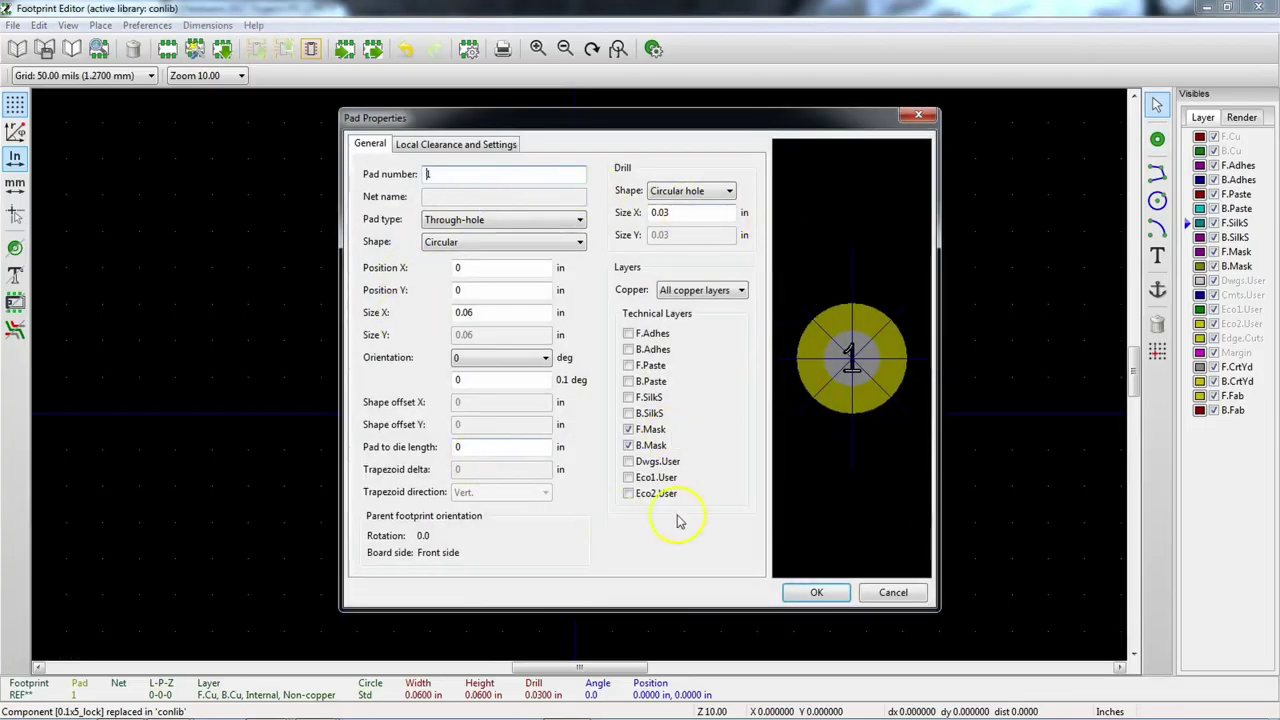
pyautogui.click(926, 115)
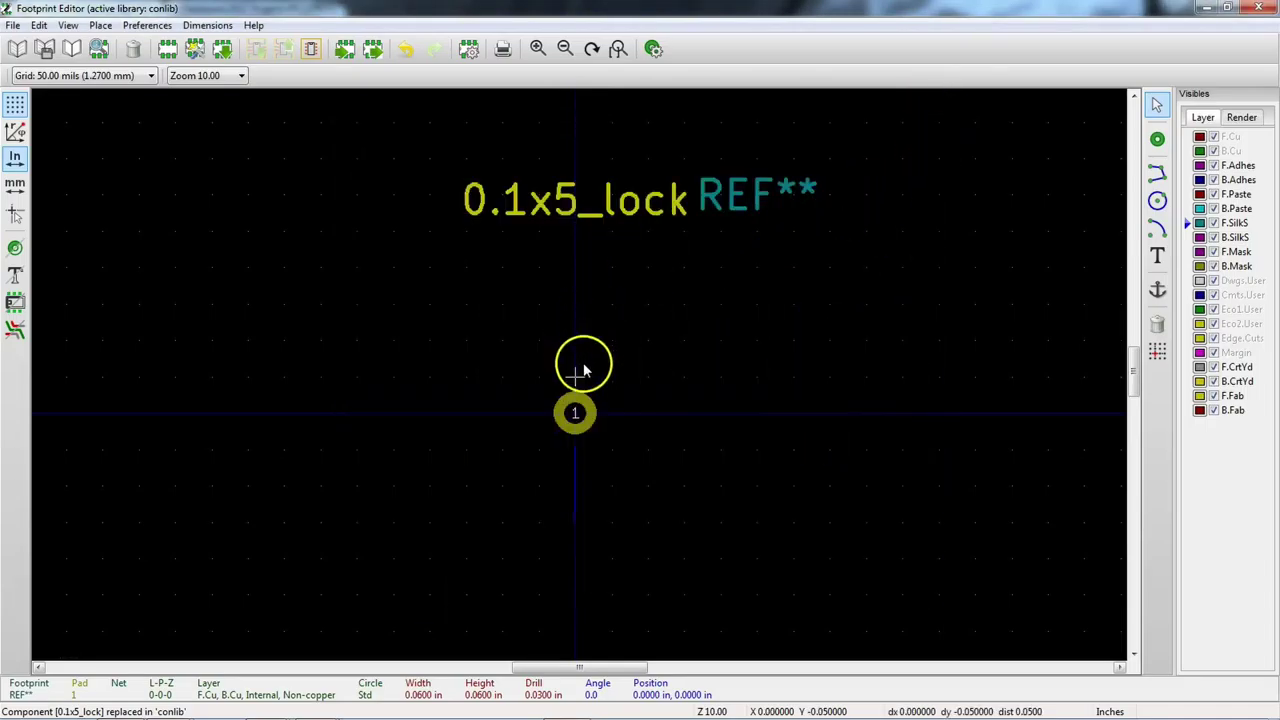
pyautogui.rightClick(575, 416)
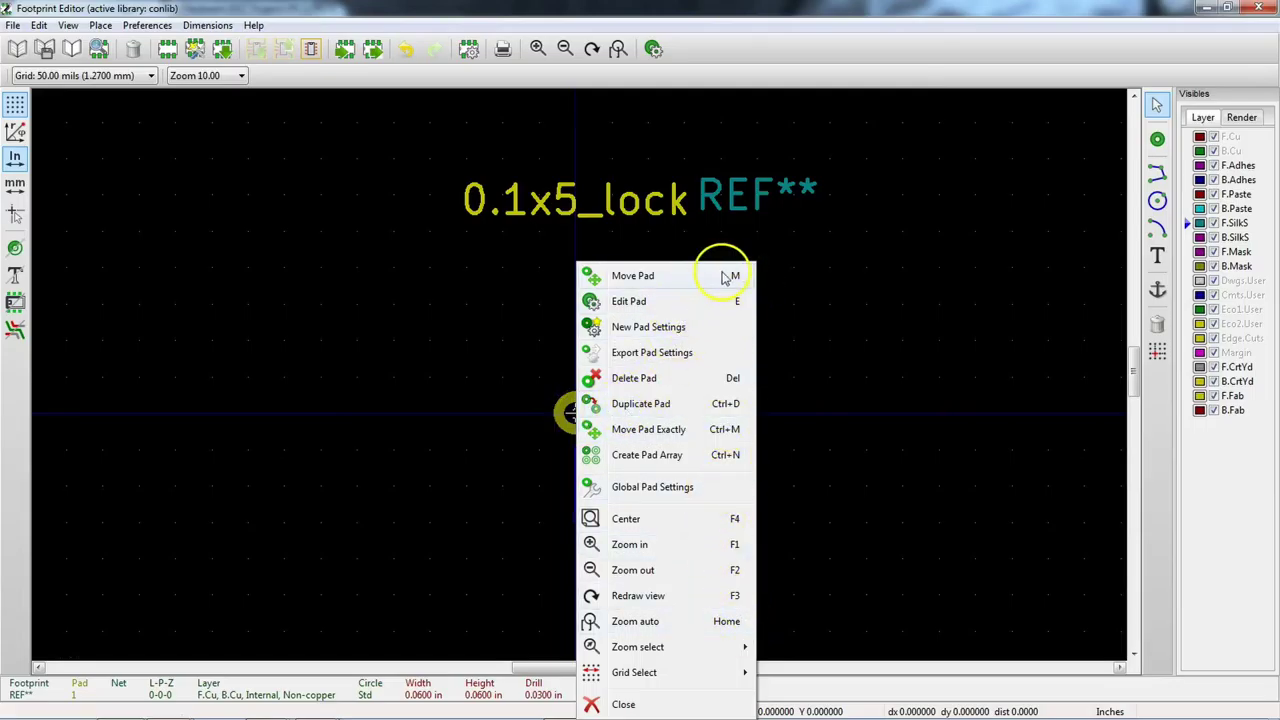
pyautogui.click(704, 308)
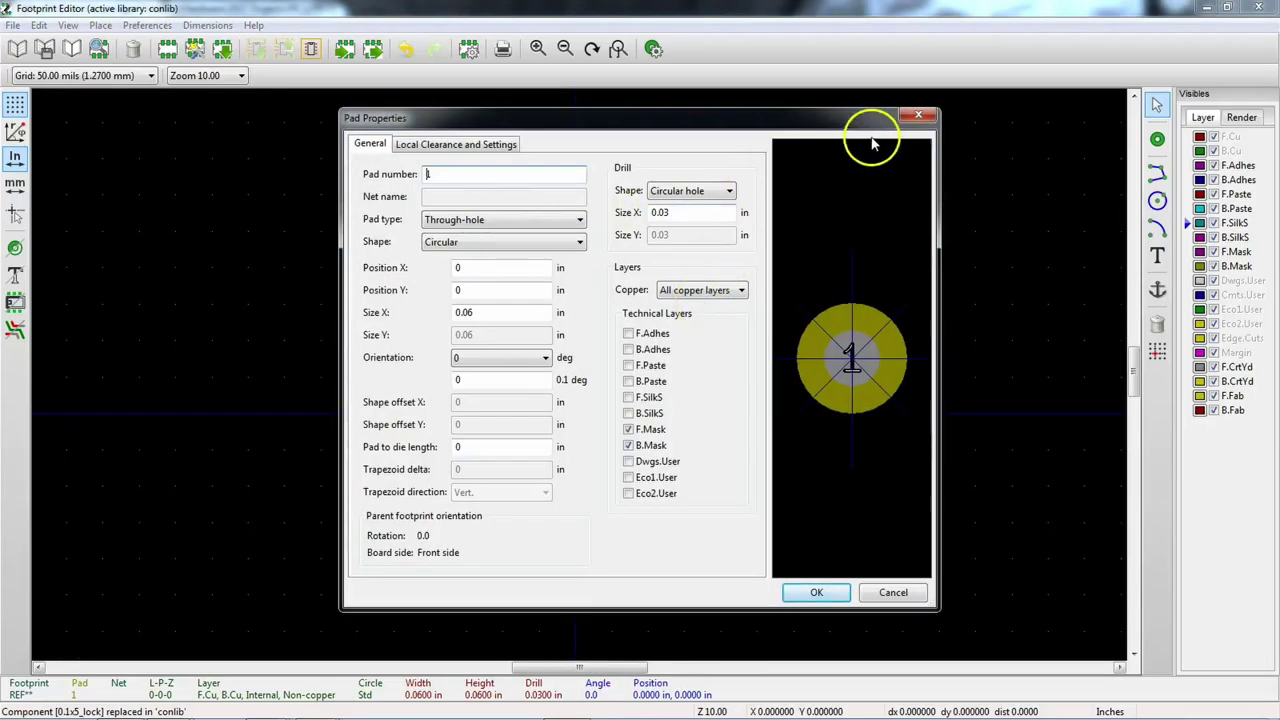
pyautogui.click(918, 115)
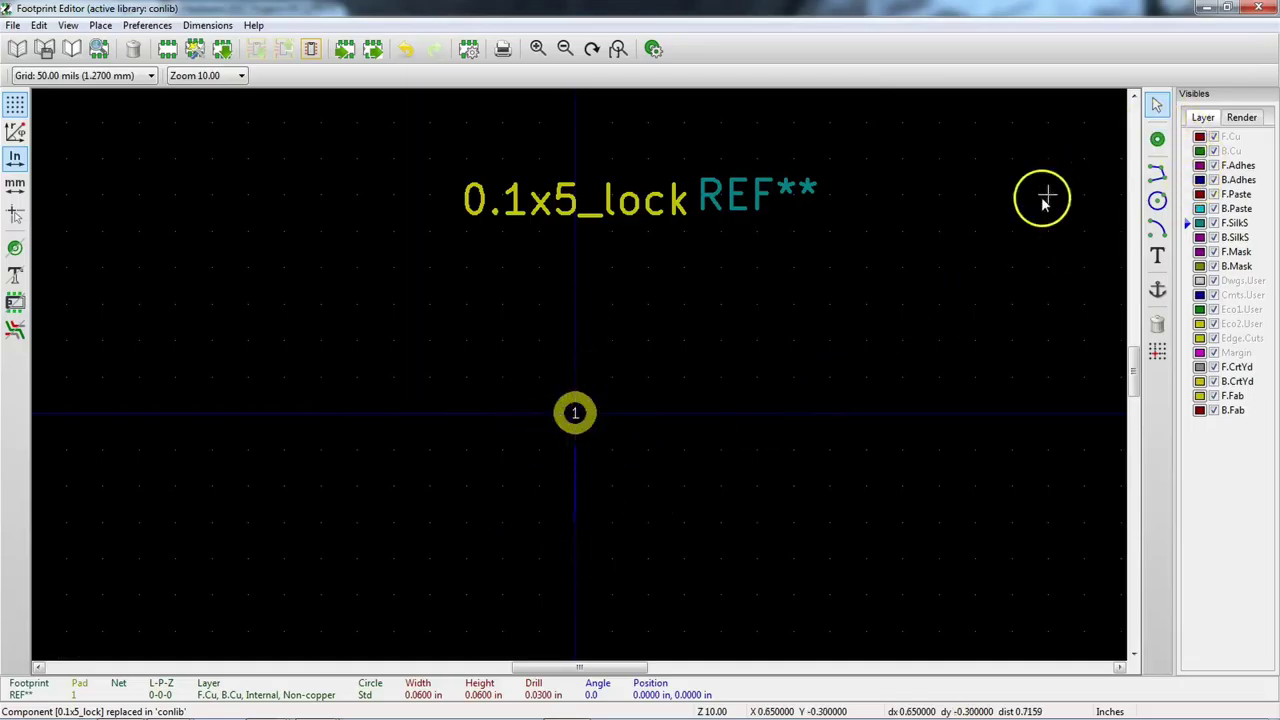
pyautogui.doubleClick(575, 413)
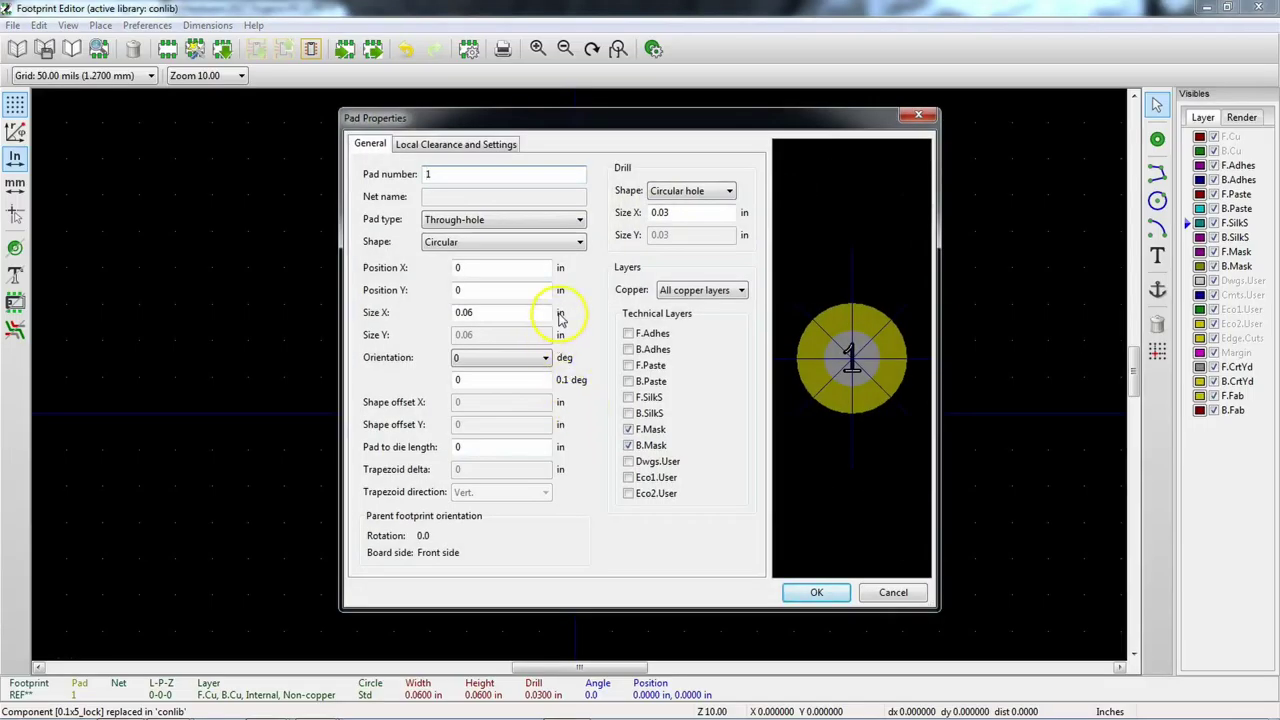
# Step: Change pad 1's drill to 0.04 in and its diameter to 0.074 in
pyautogui.click(690, 212)
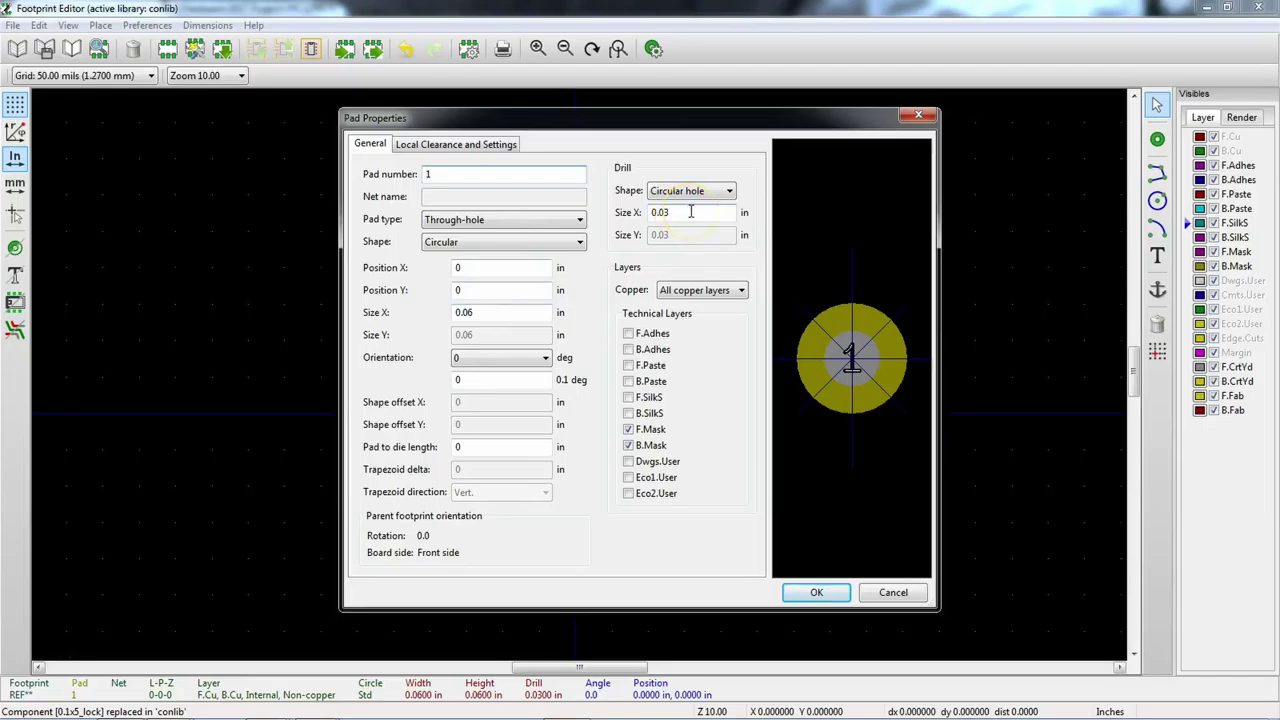
pyautogui.press('BackSpace')
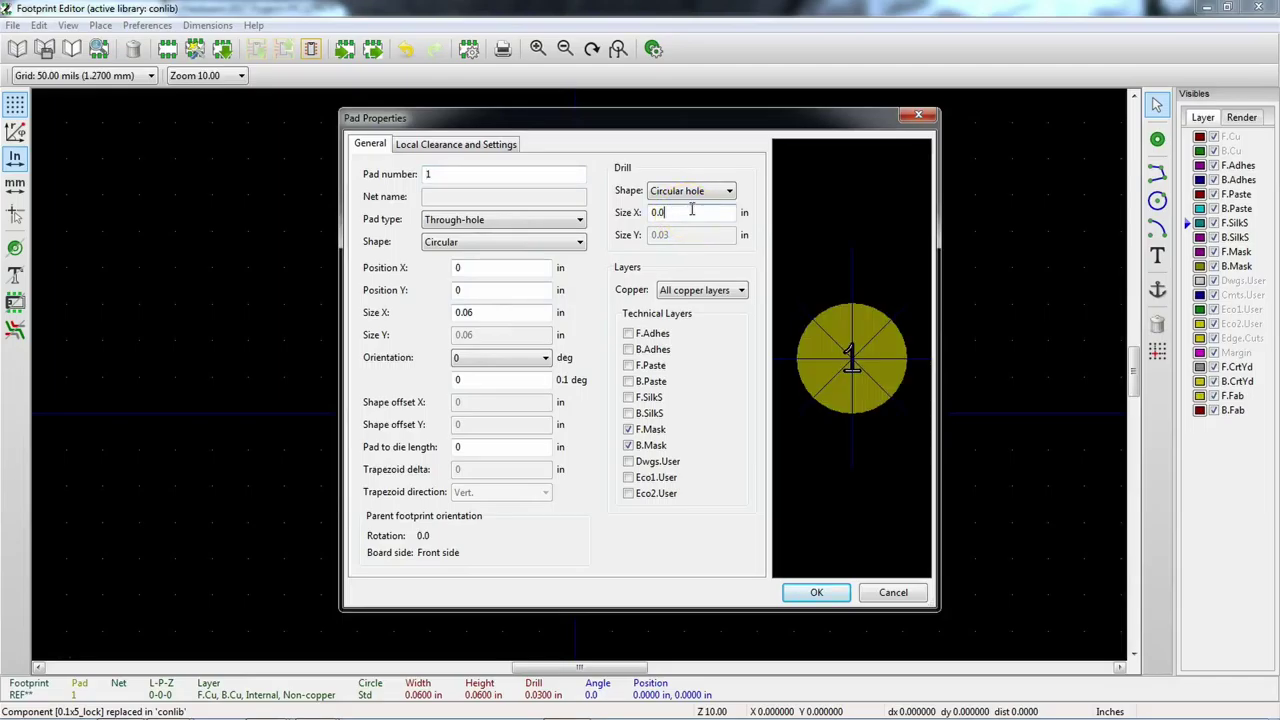
pyautogui.write('4')
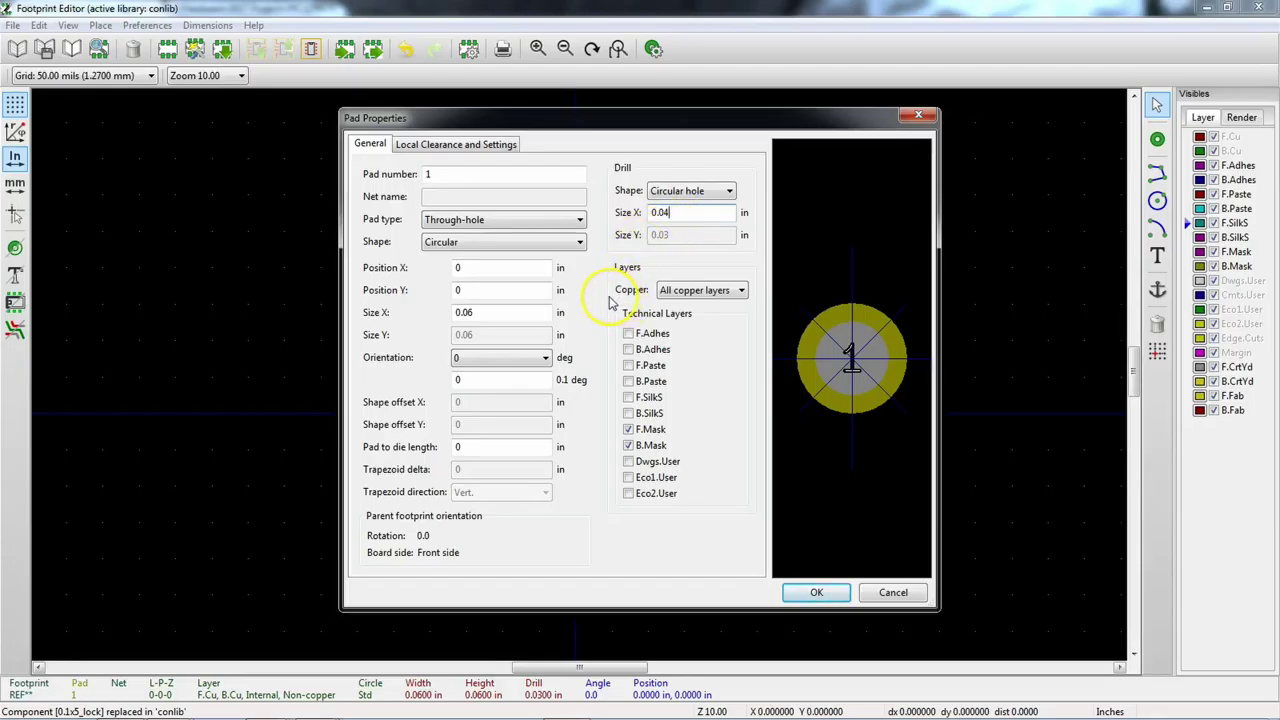
pyautogui.click(533, 314)
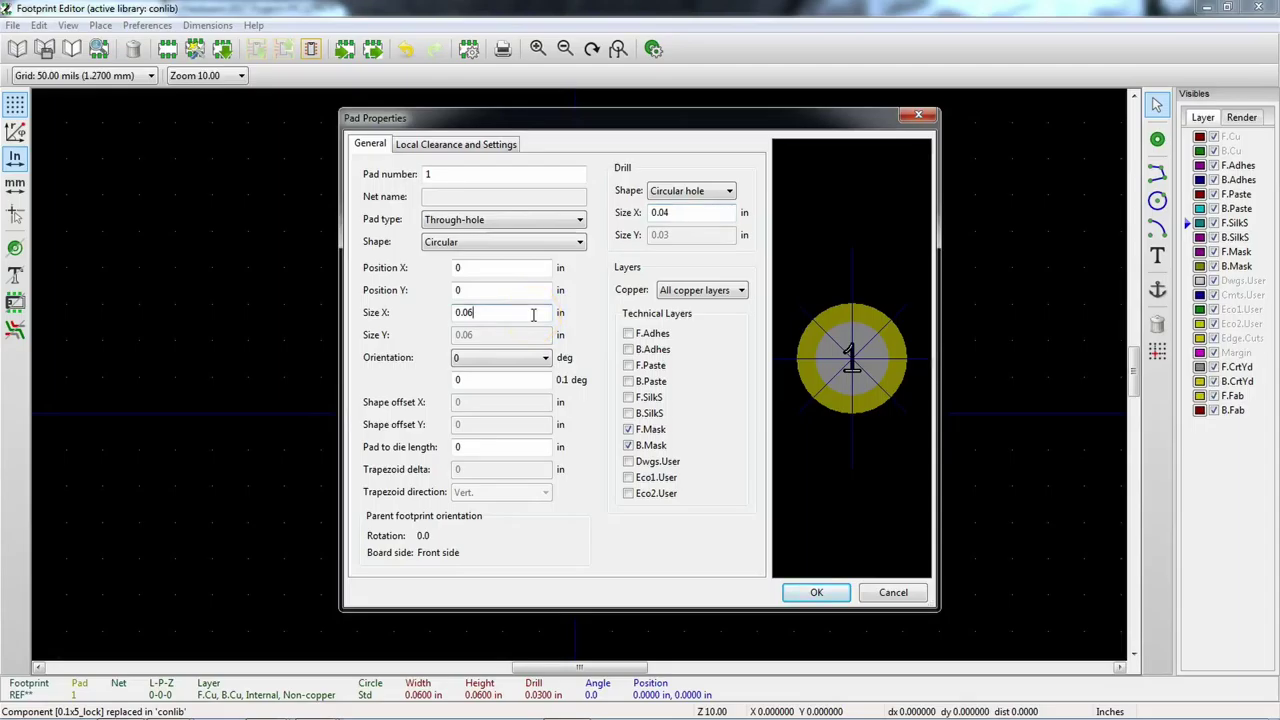
pyautogui.press('BackSpace')
pyautogui.write('74')
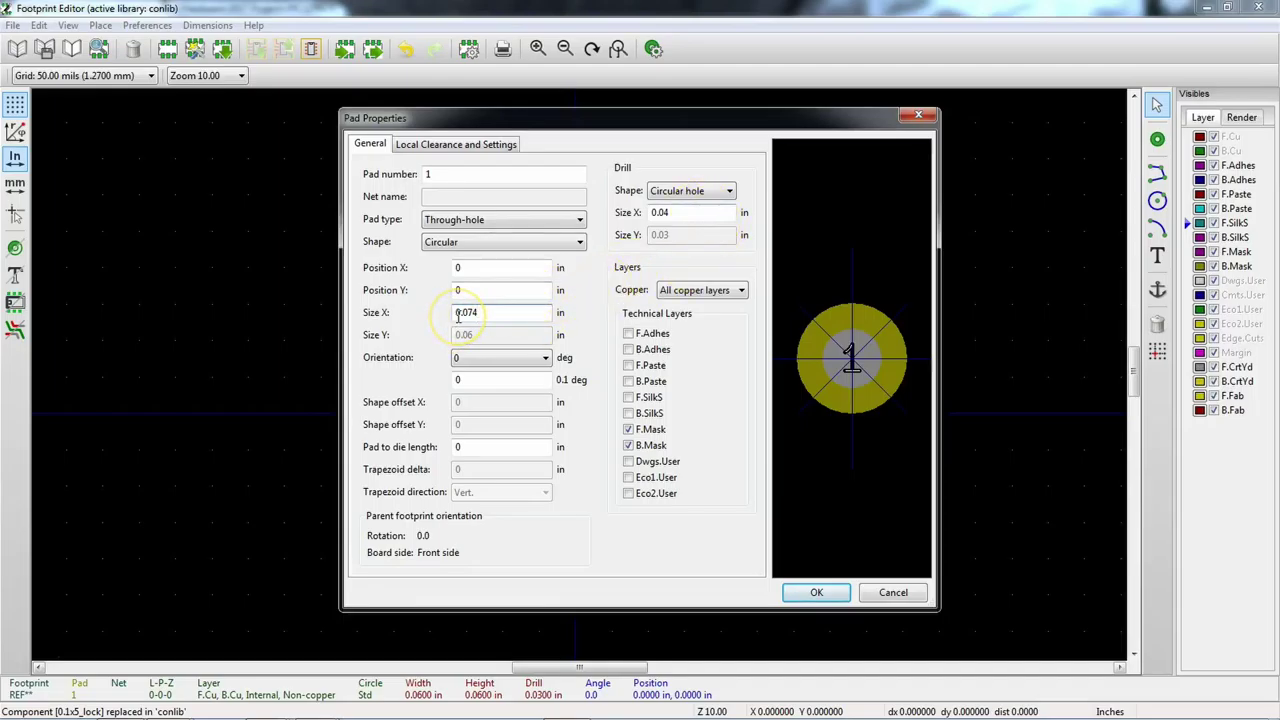
pyautogui.doubleClick(464, 269)
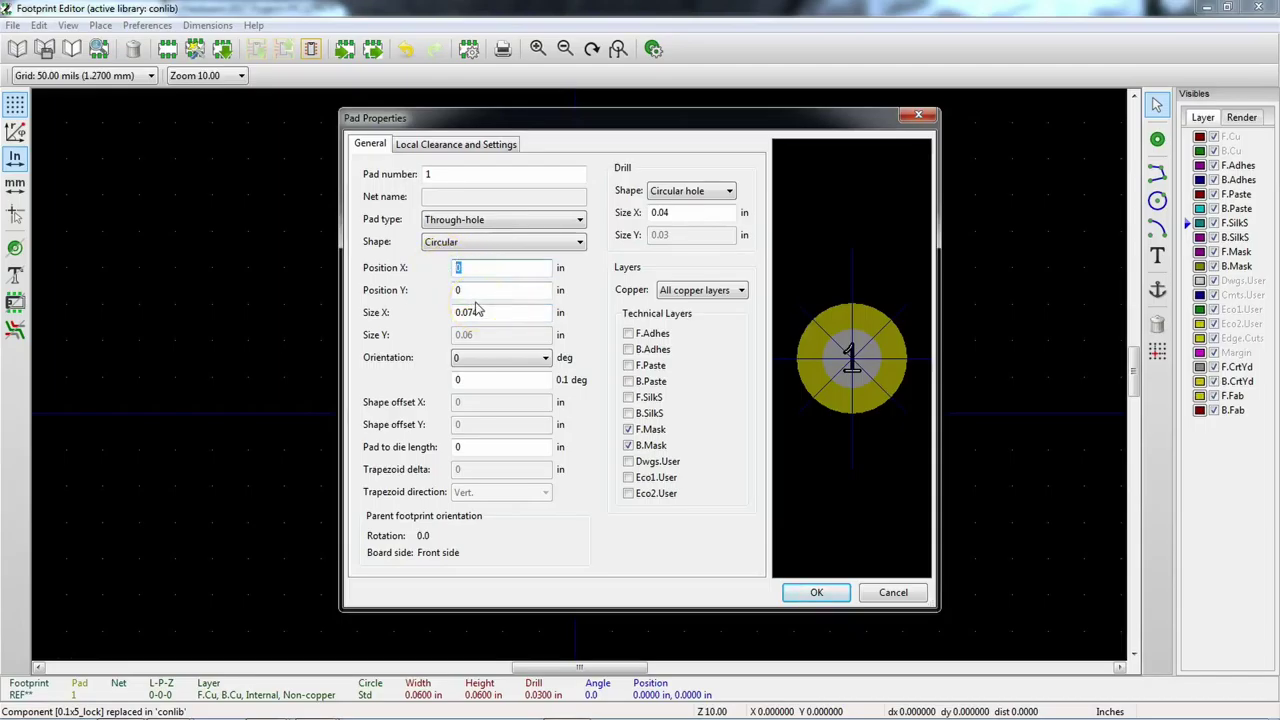
pyautogui.click(482, 269)
pyautogui.click(816, 593)
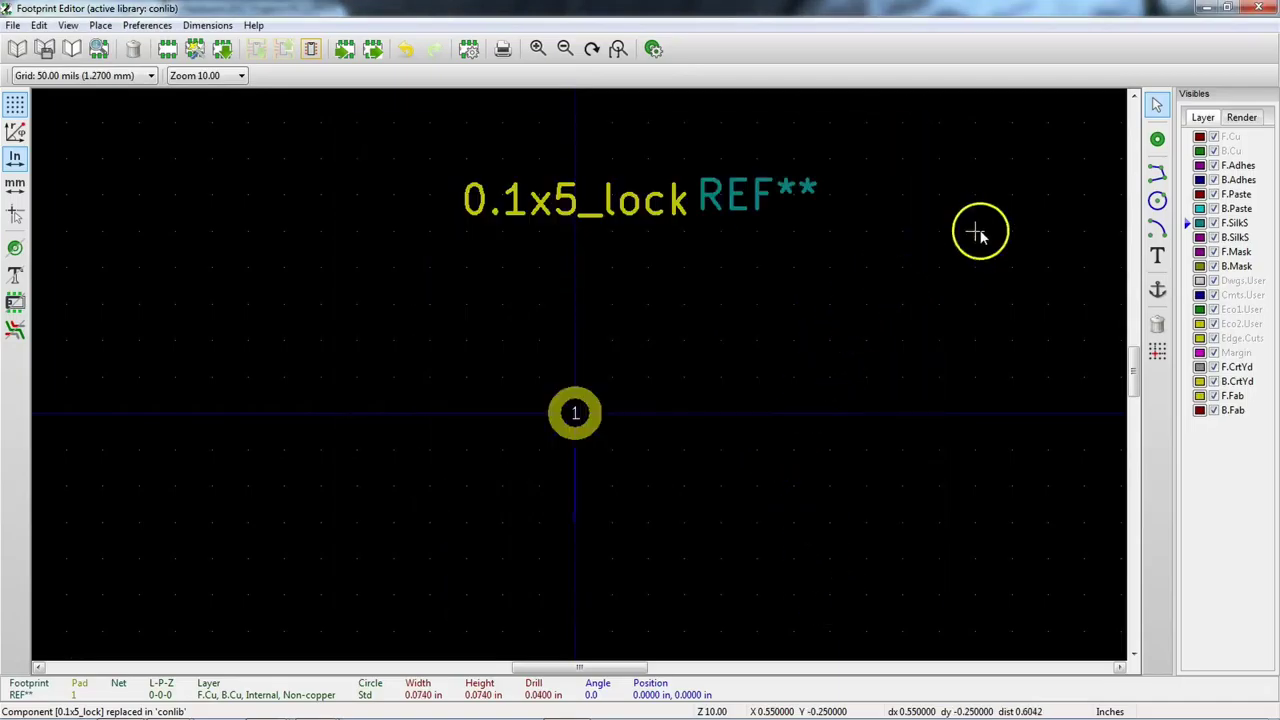
# Step: Place pad 2 directly below pad 1 and check its properties without changes
pyautogui.click(1157, 139)
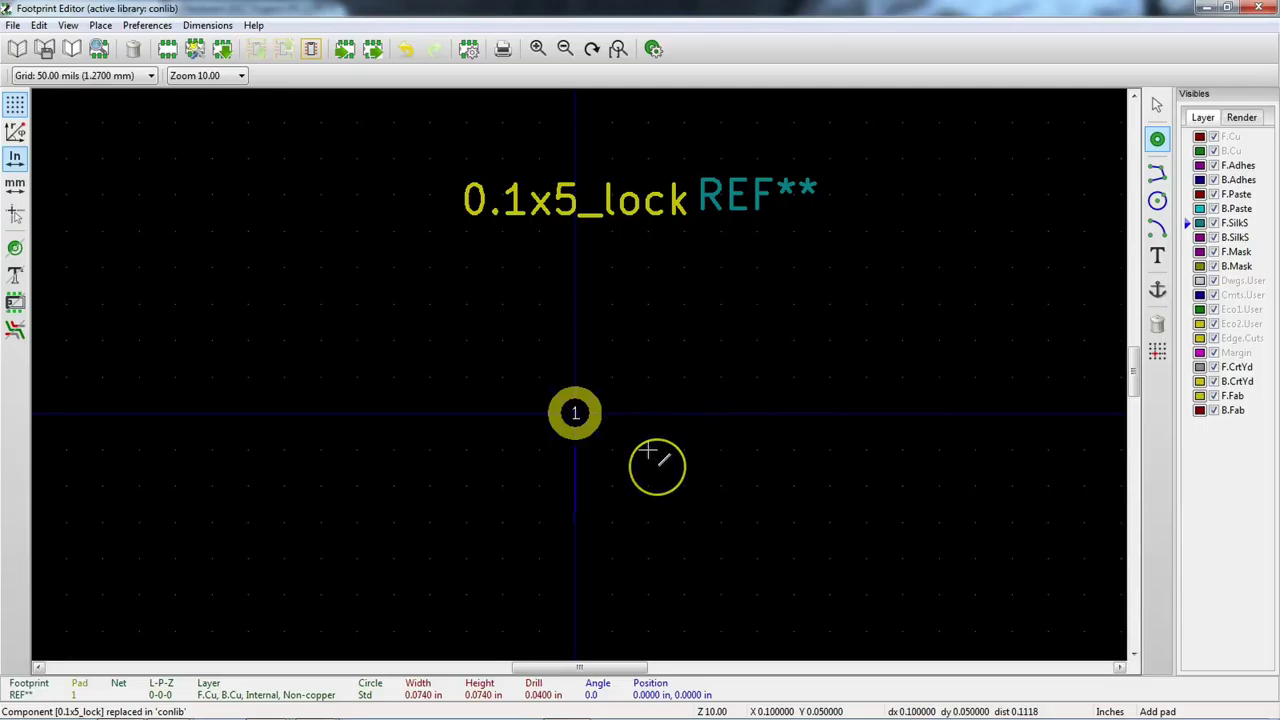
pyautogui.moveTo(649, 452); pyautogui.dragTo(649, 271, button='middle')
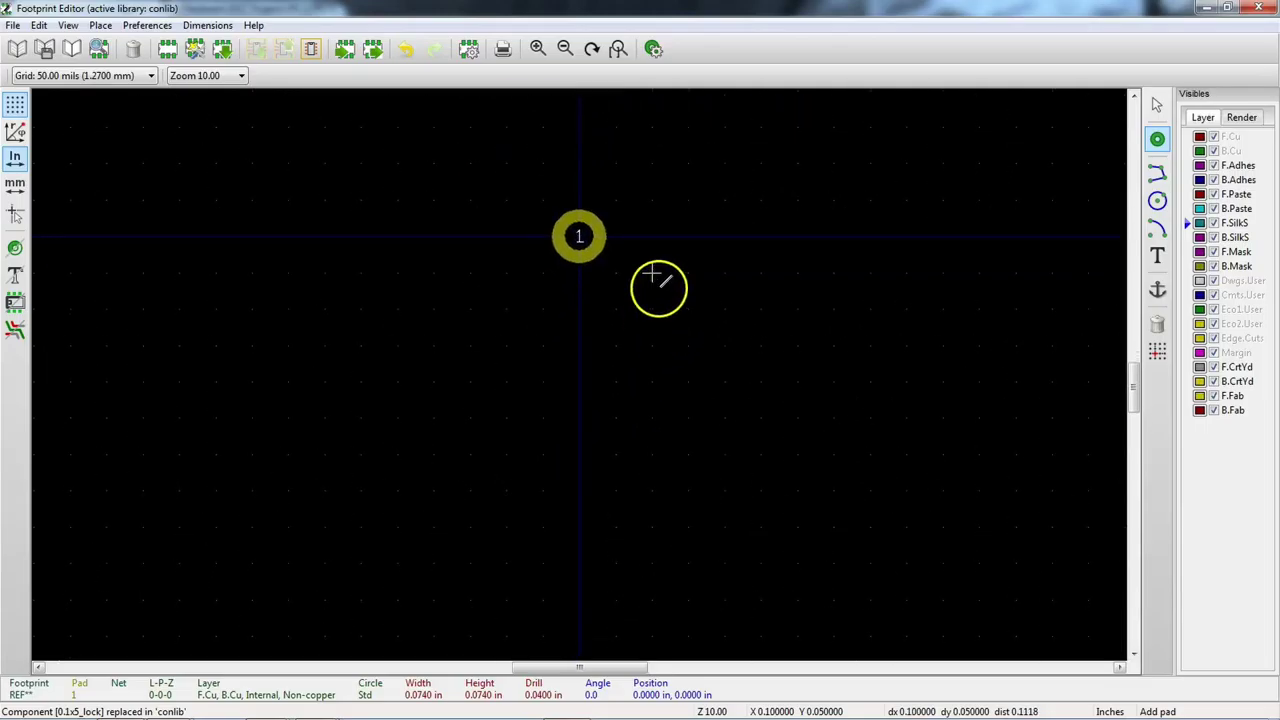
pyautogui.click(579, 309)
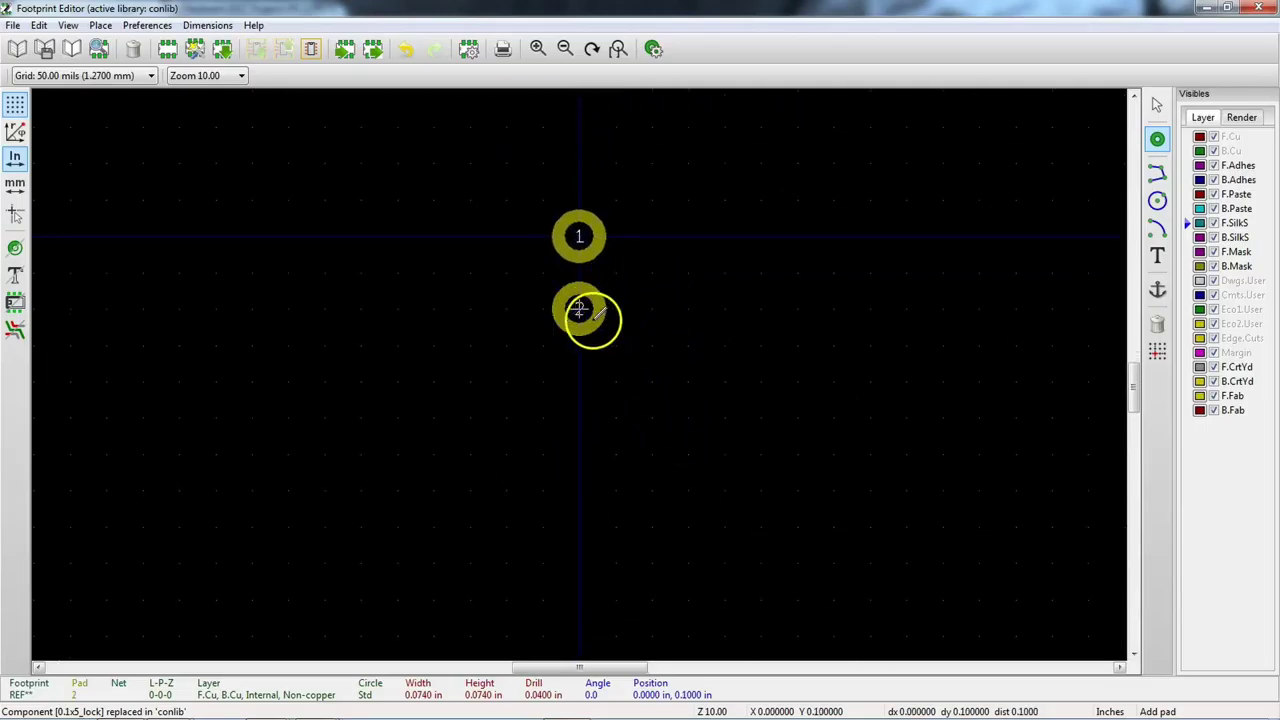
pyautogui.doubleClick(579, 309)
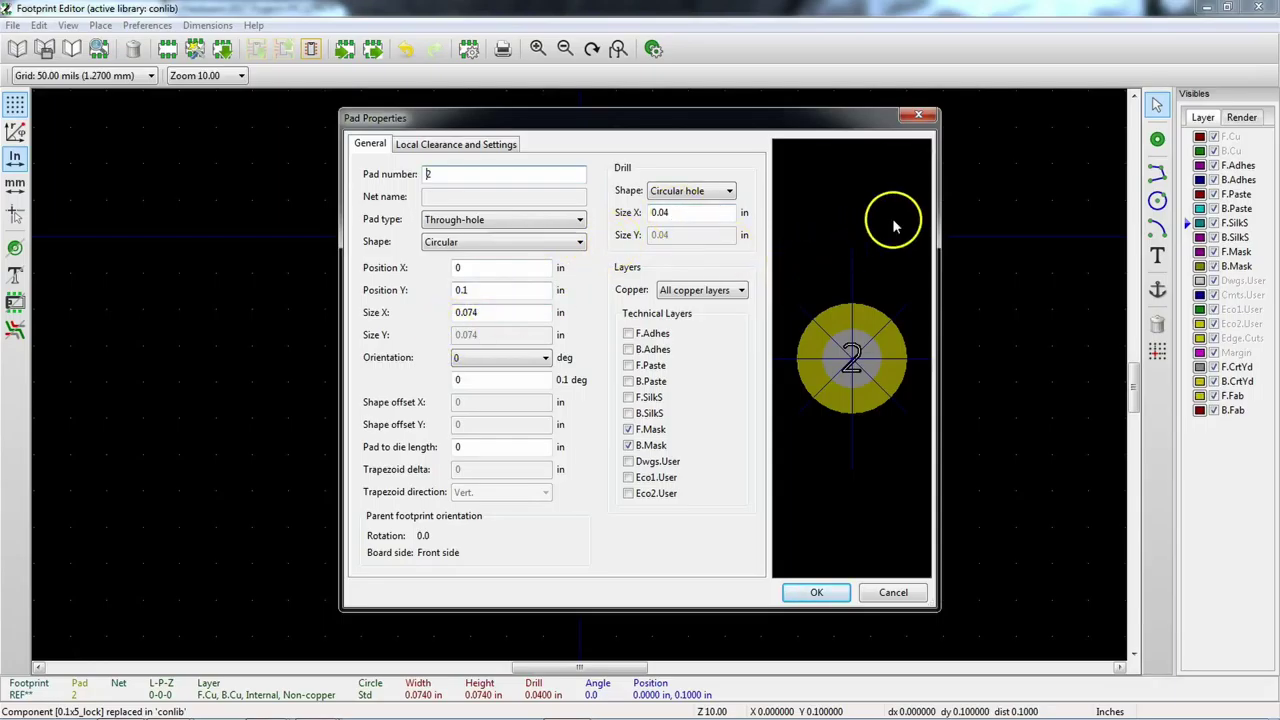
pyautogui.click(916, 118)
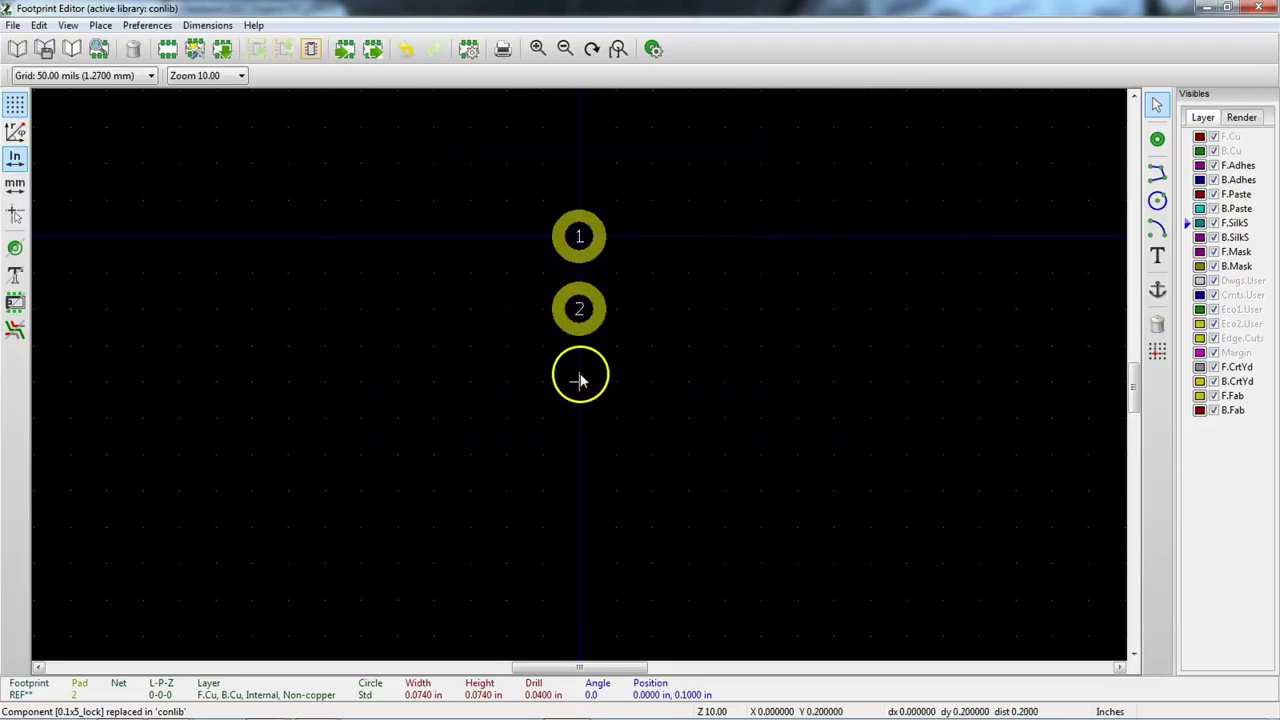
pyautogui.click(580, 377)
# Step: Add pads 3, 4 and 5 in the column below pad 2 at 0.1 in spacing
pyautogui.click(1157, 139)
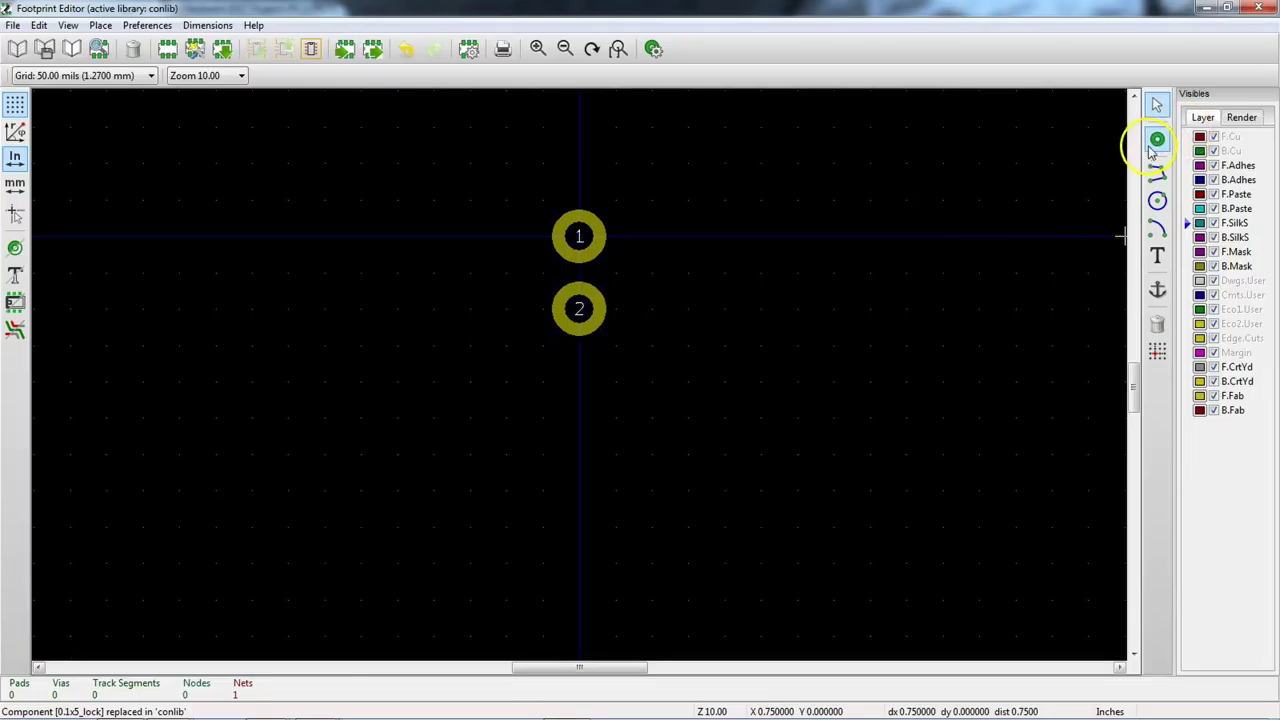
pyautogui.click(580, 380)
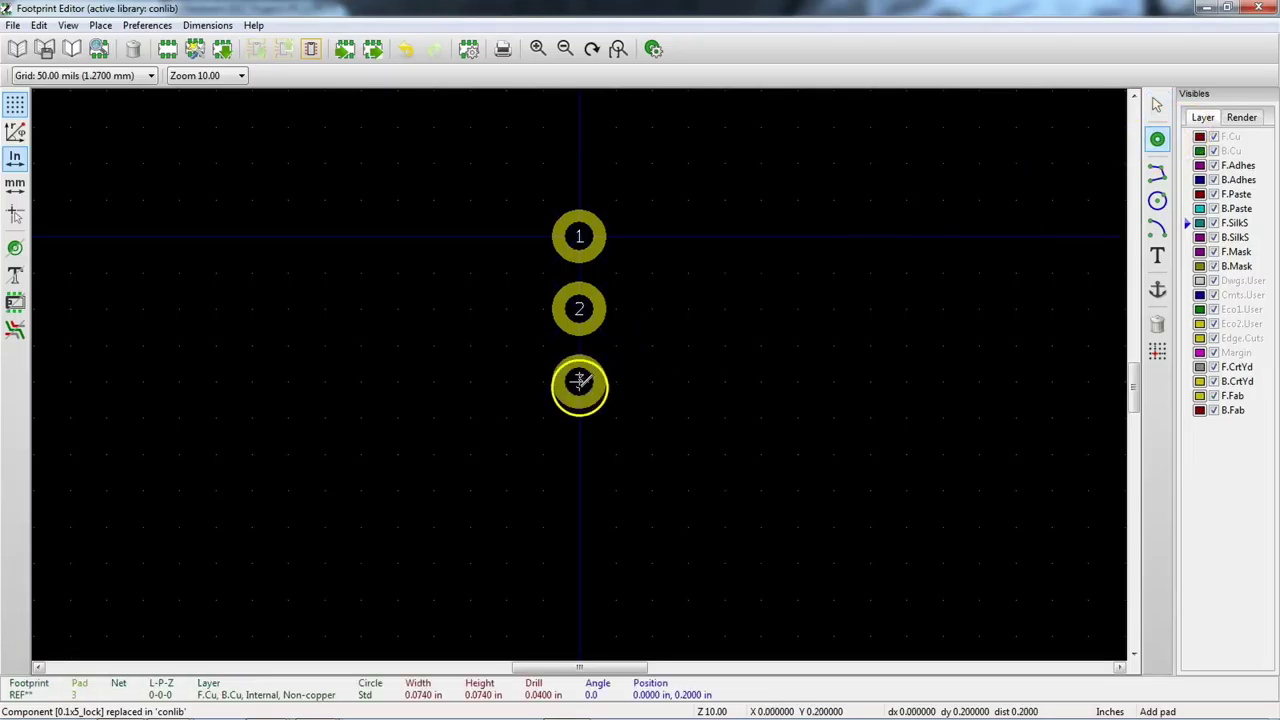
pyautogui.click(579, 454)
pyautogui.click(579, 527)
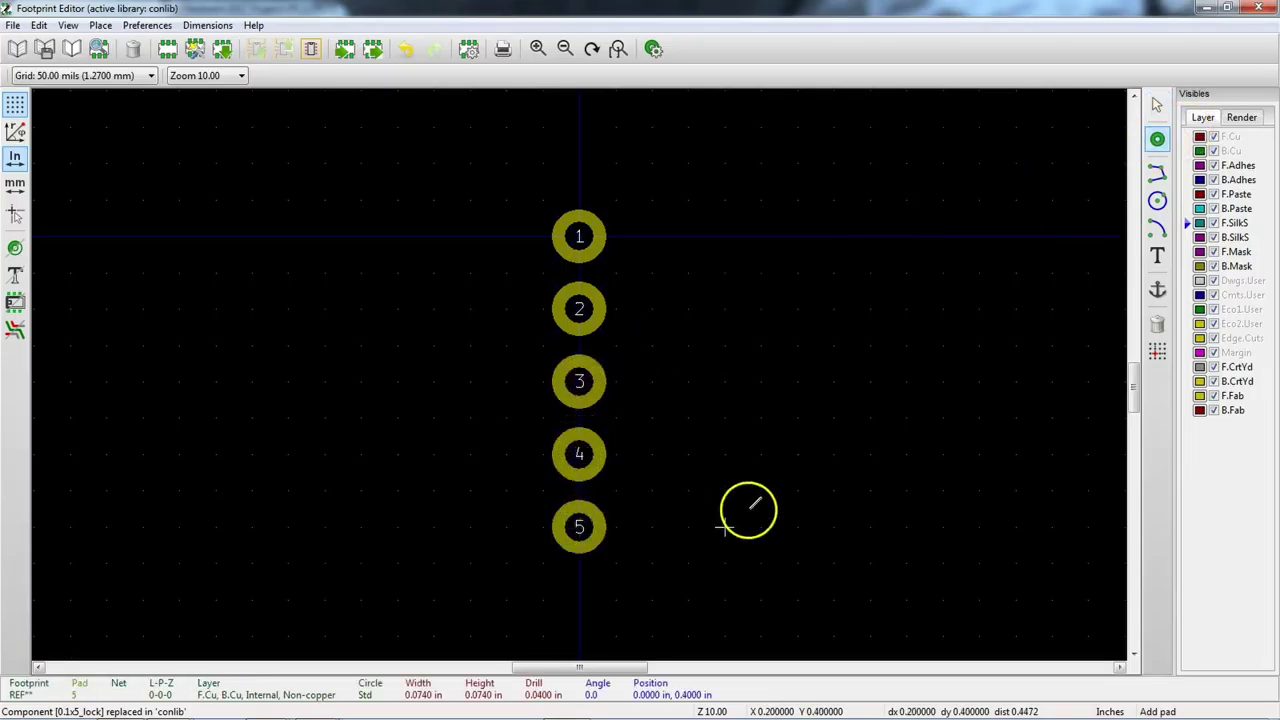
pyautogui.press('Escape')
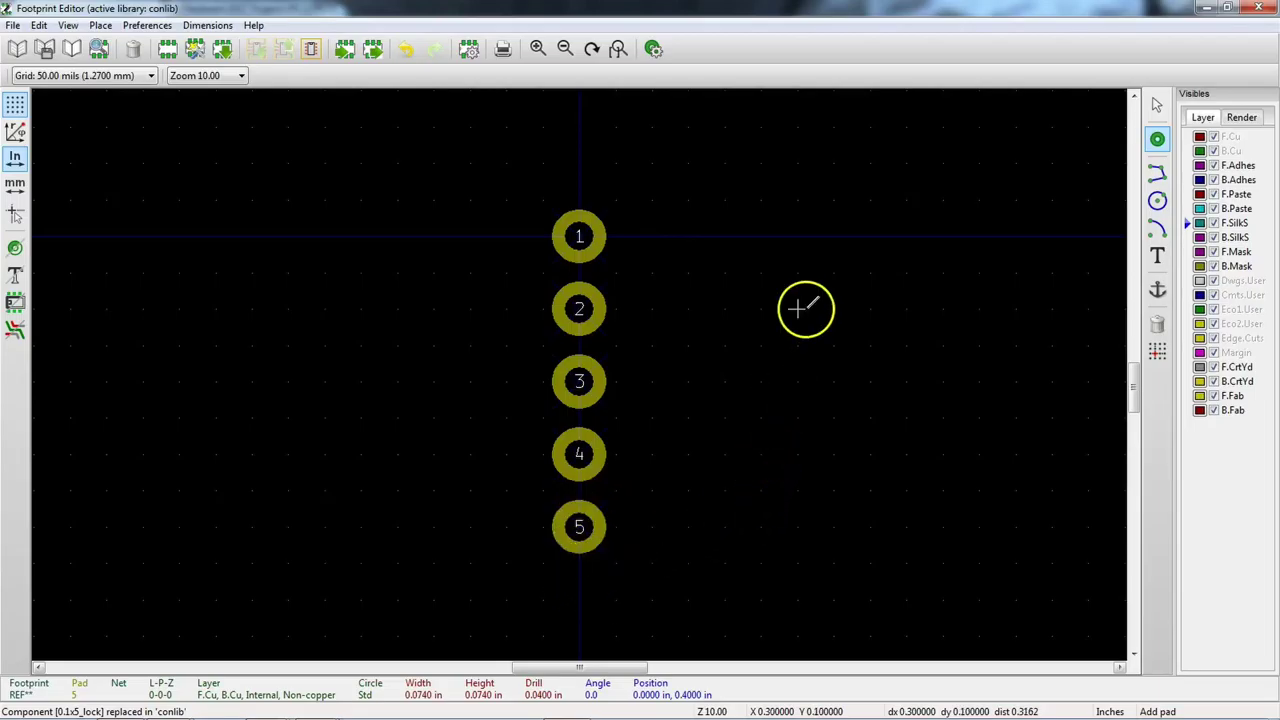
pyautogui.doubleClick(596, 228)
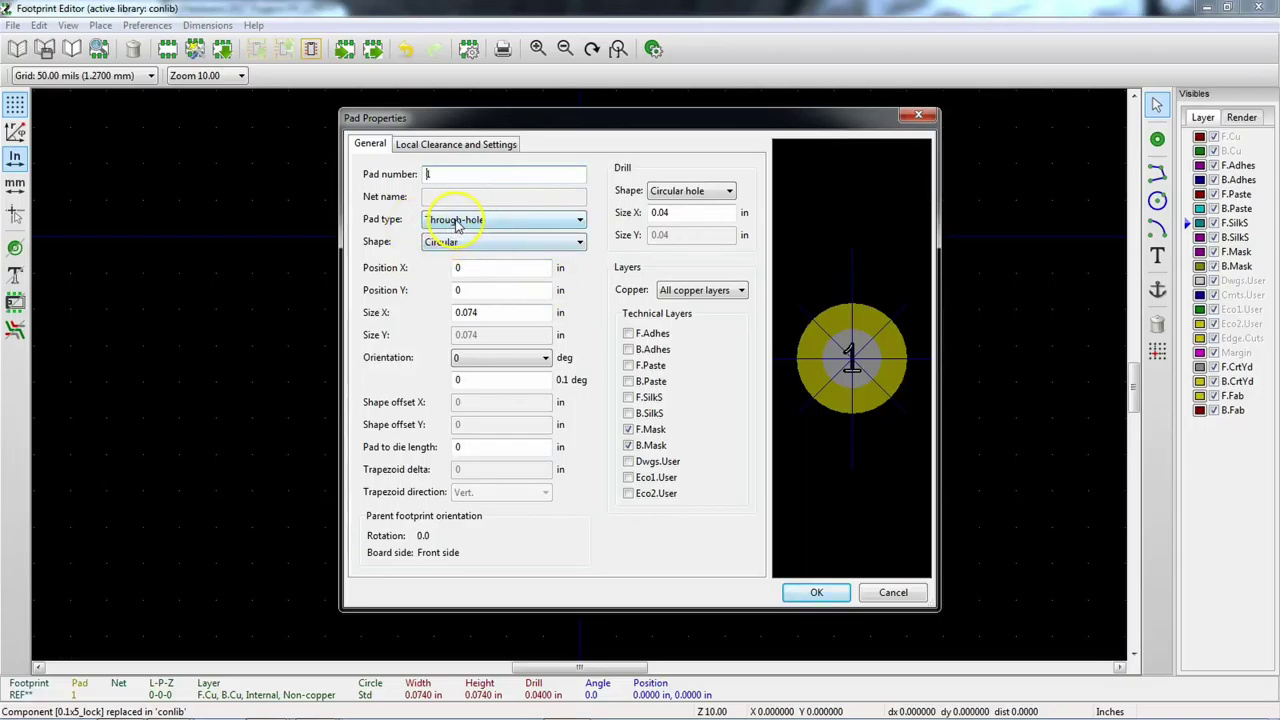
# Step: Try pad 1 options: Rectangular, SMD, Connector, NPTH and Oval, ending back on Circular
pyautogui.click(563, 245)
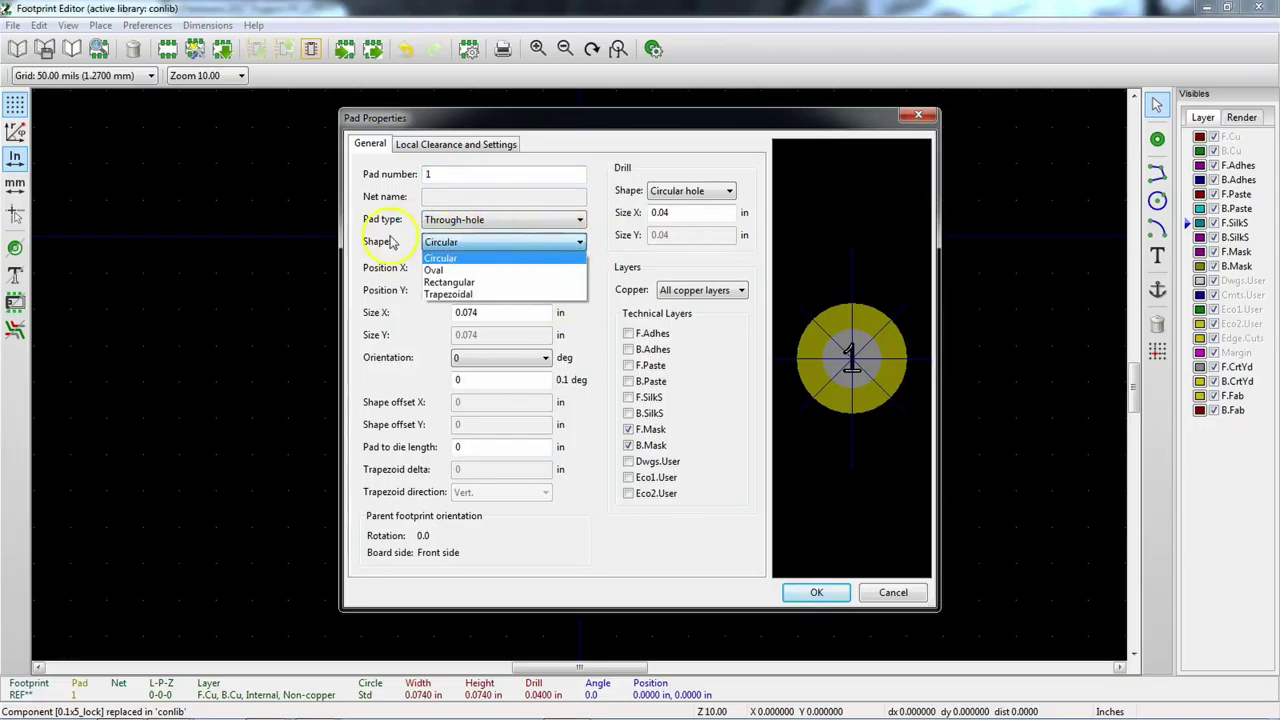
pyautogui.click(505, 283)
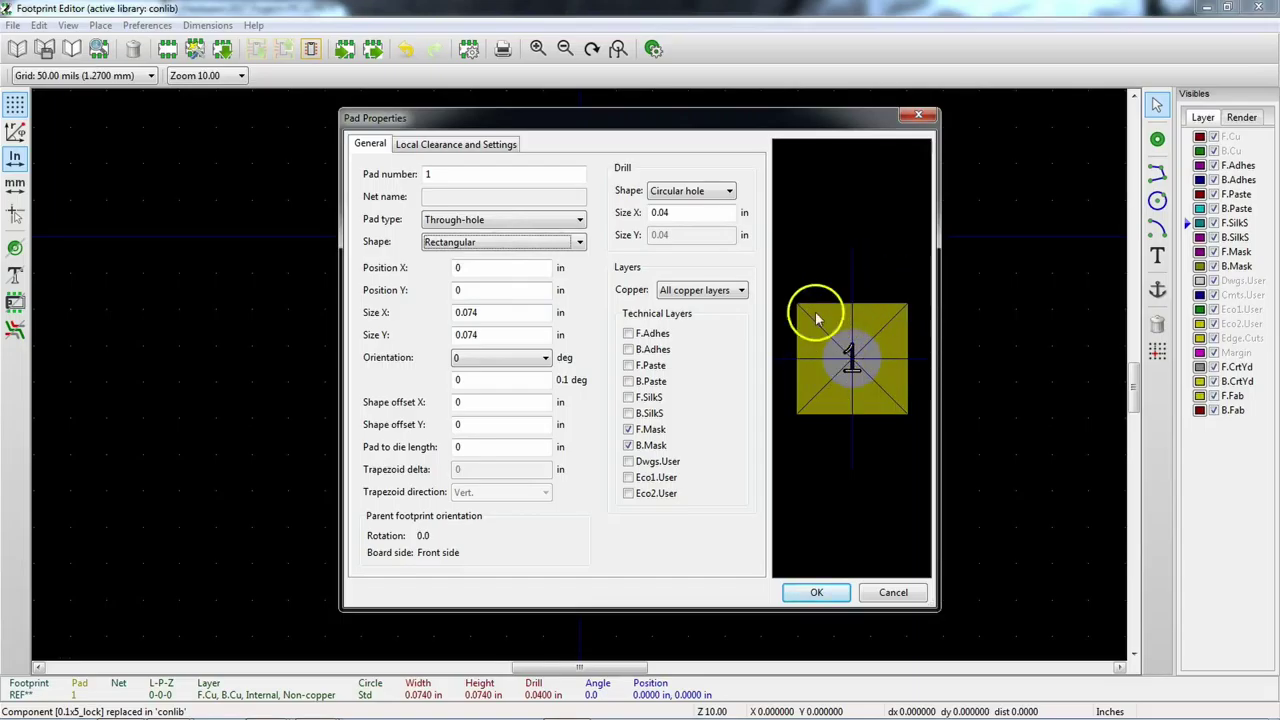
pyautogui.click(581, 243)
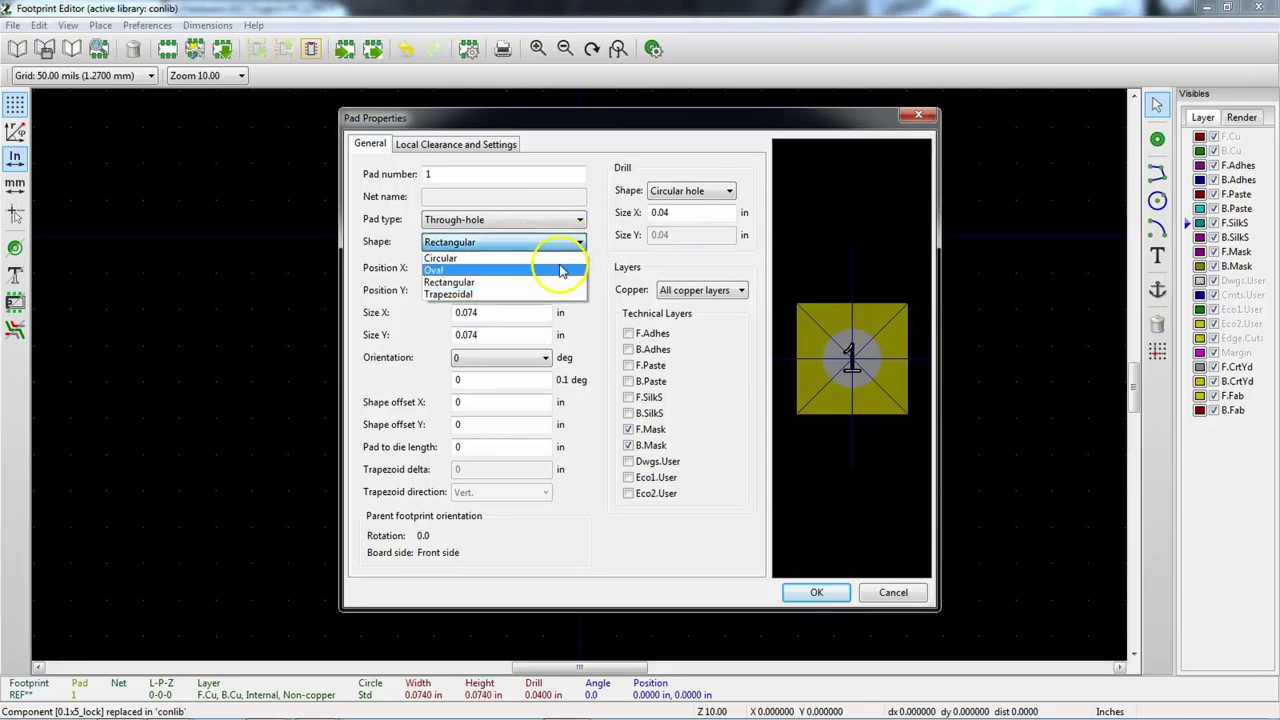
pyautogui.click(620, 264)
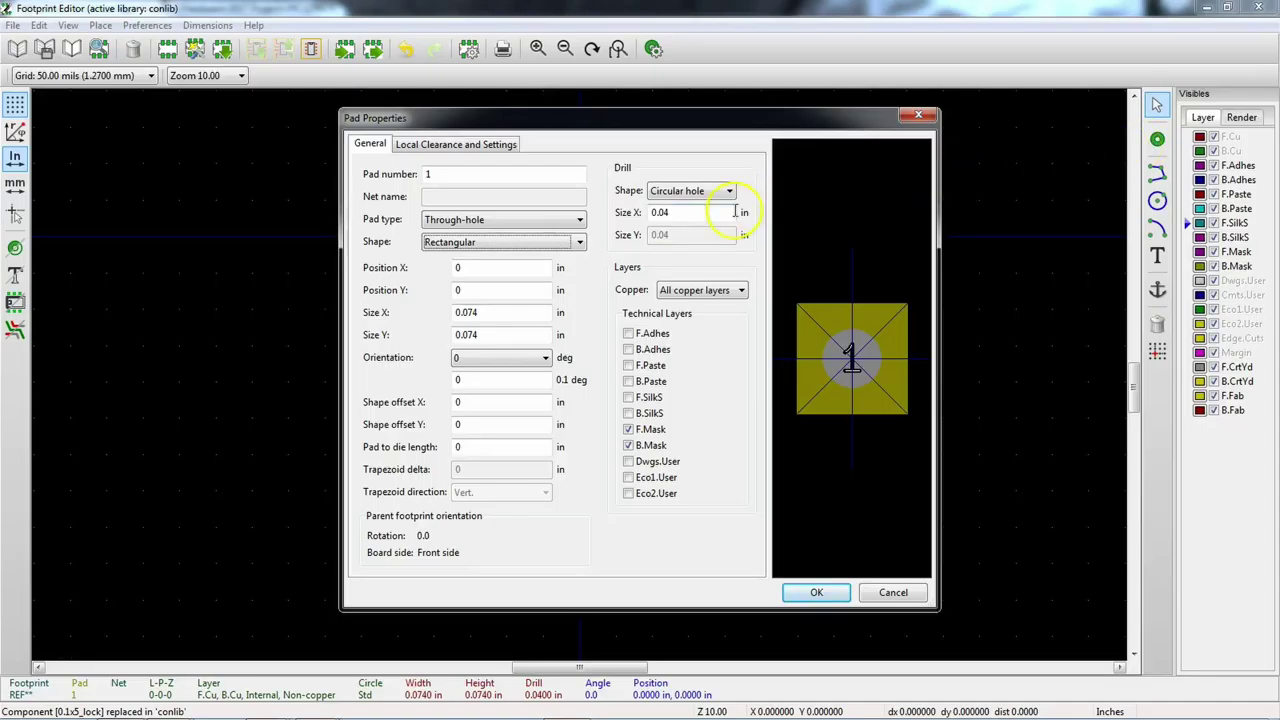
pyautogui.click(580, 220)
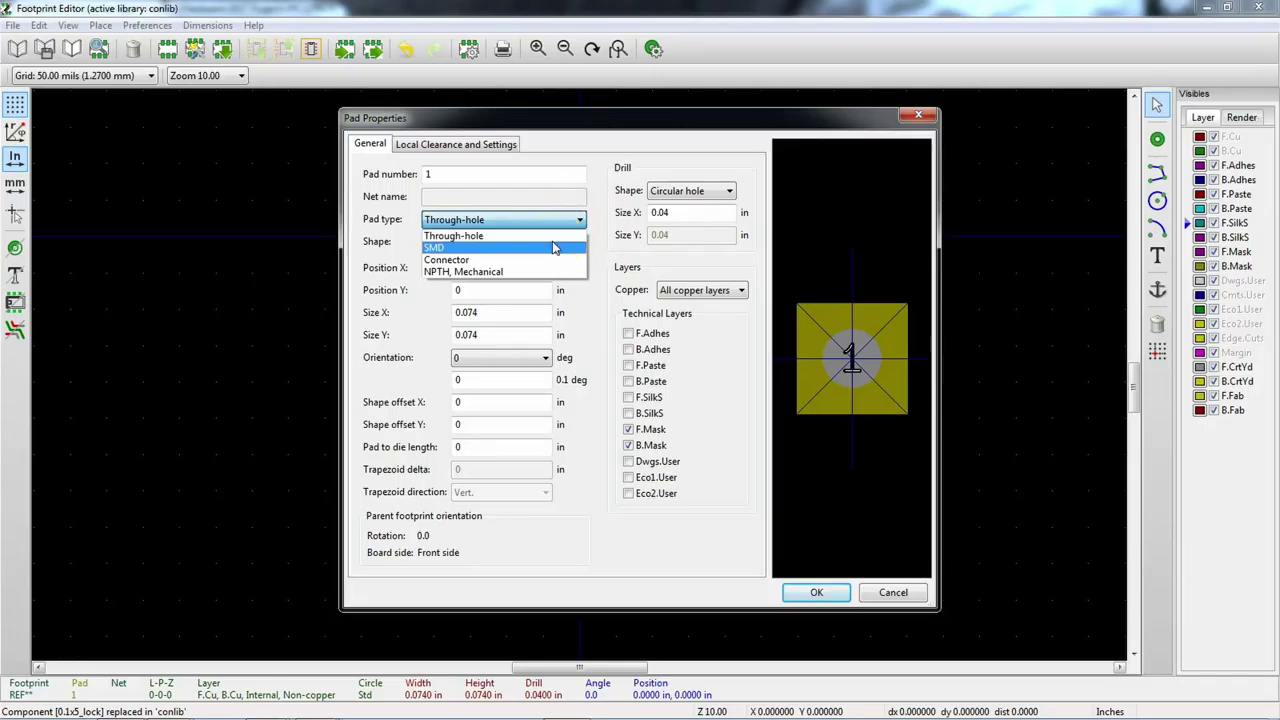
pyautogui.click(556, 248)
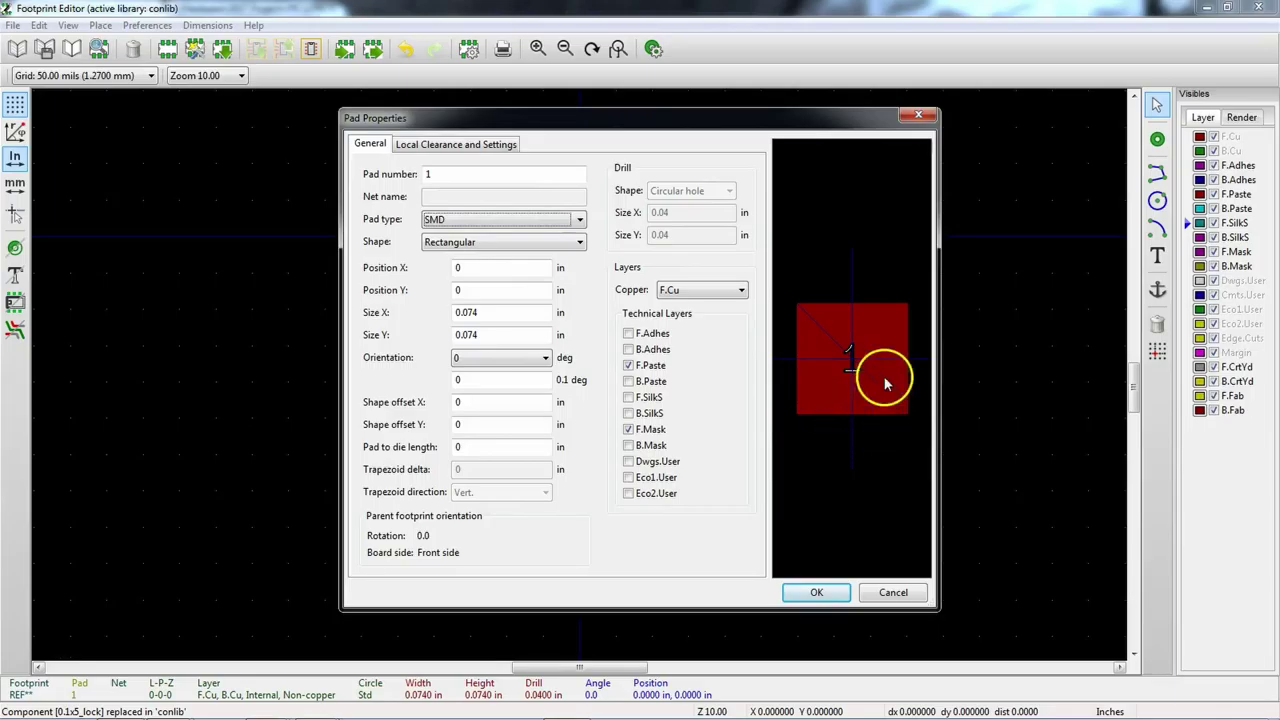
pyautogui.click(579, 220)
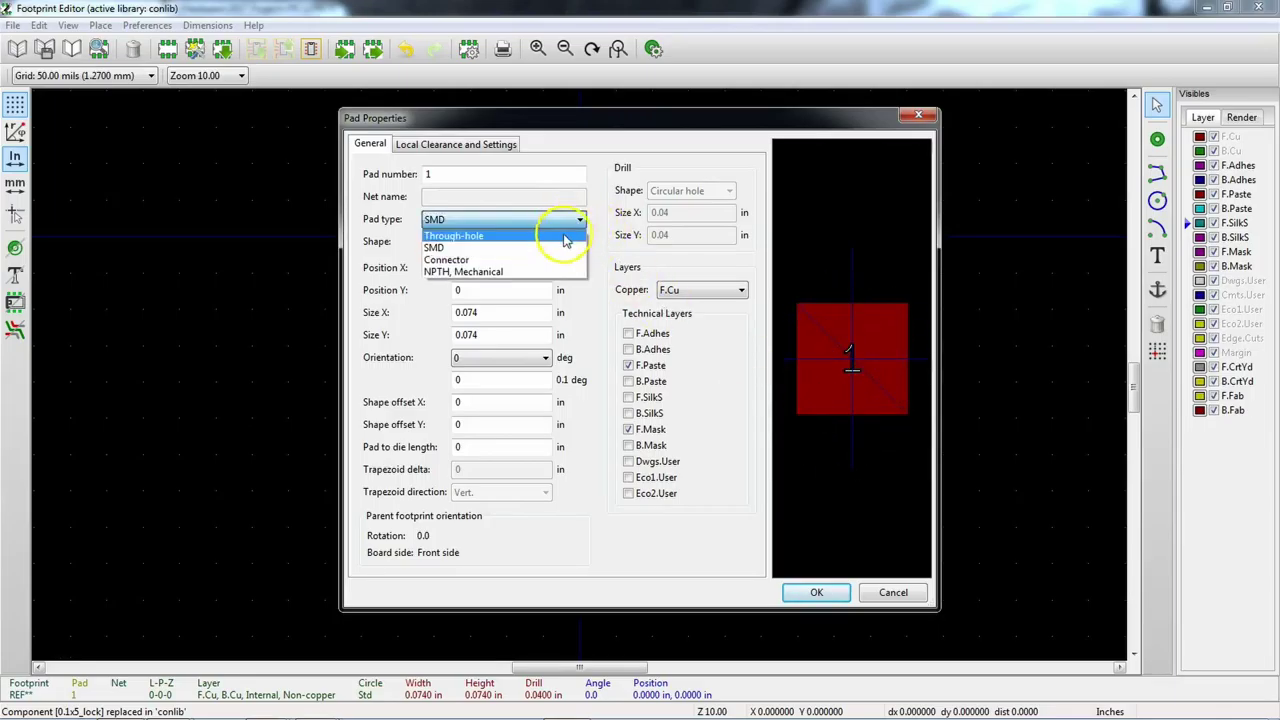
pyautogui.click(549, 264)
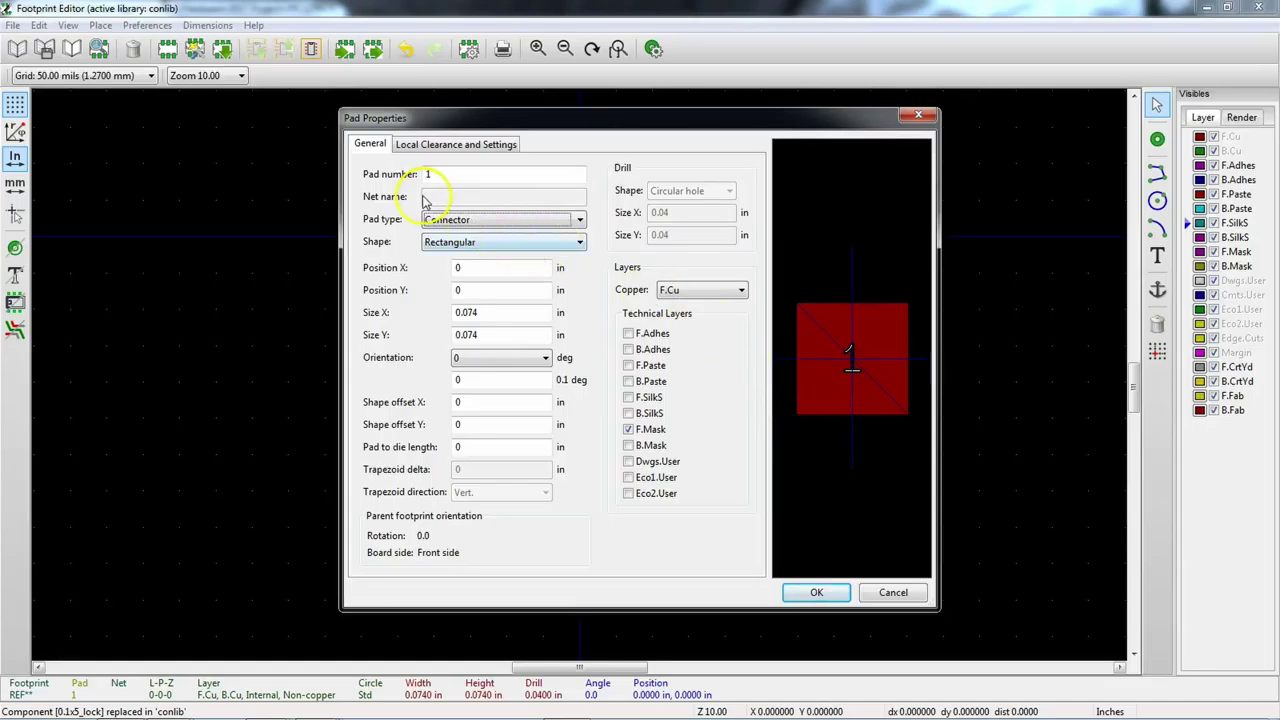
pyautogui.click(579, 220)
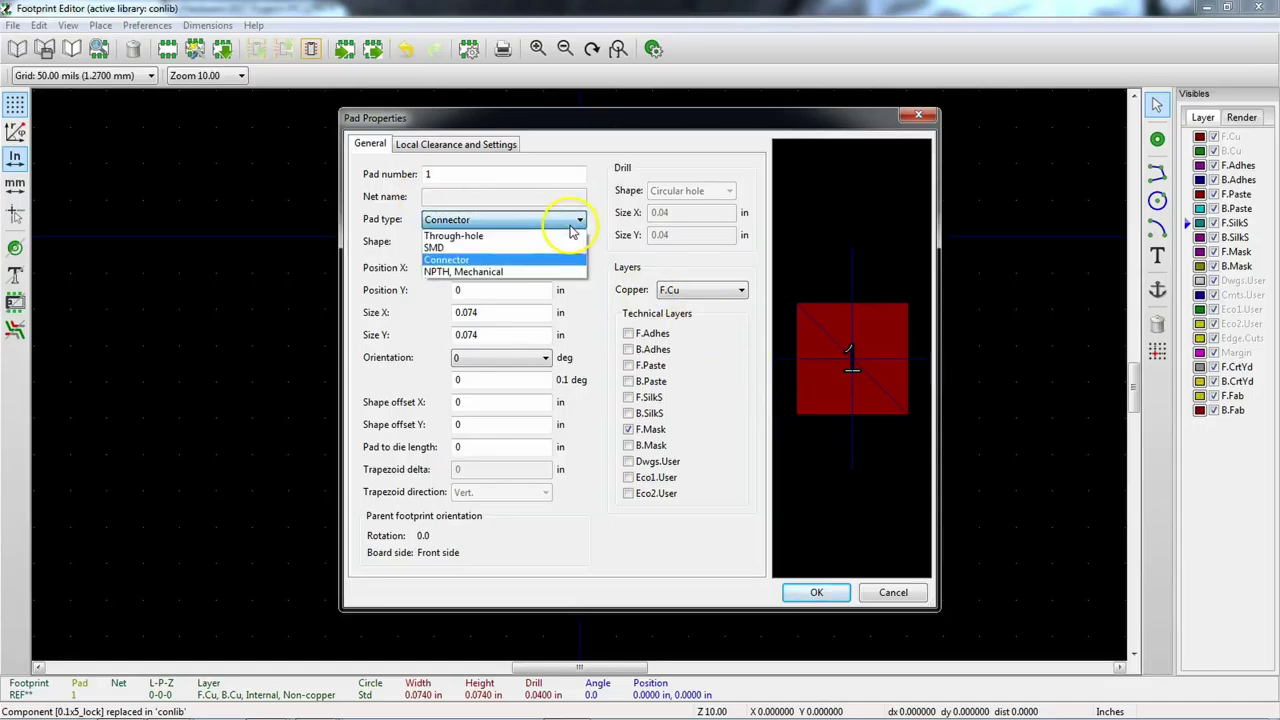
pyautogui.click(449, 272)
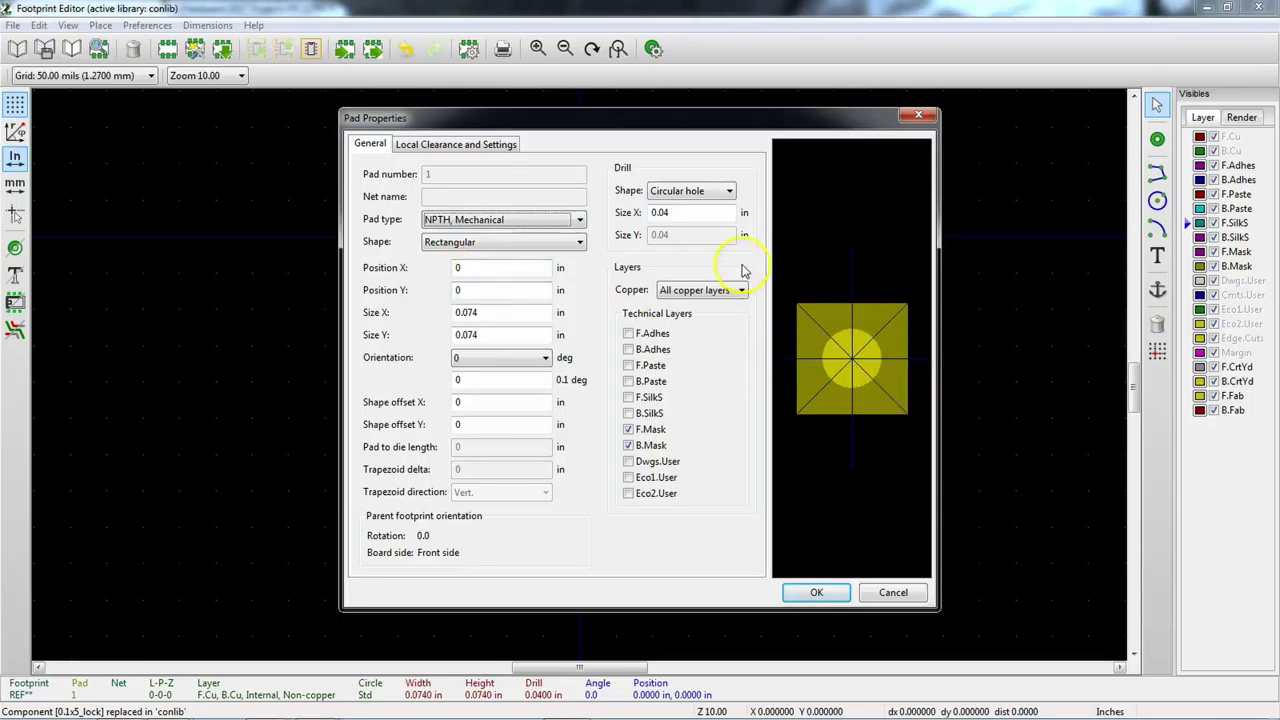
pyautogui.click(500, 248)
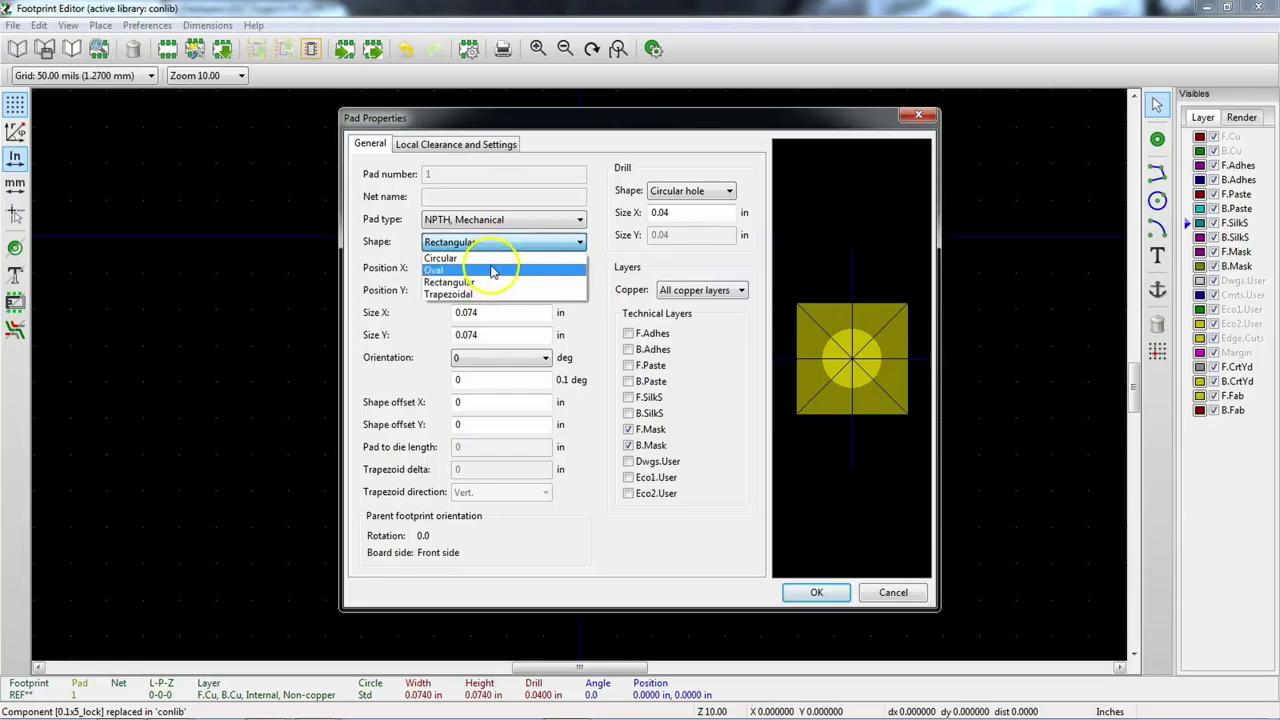
pyautogui.click(491, 270)
pyautogui.click(491, 244)
pyautogui.click(491, 258)
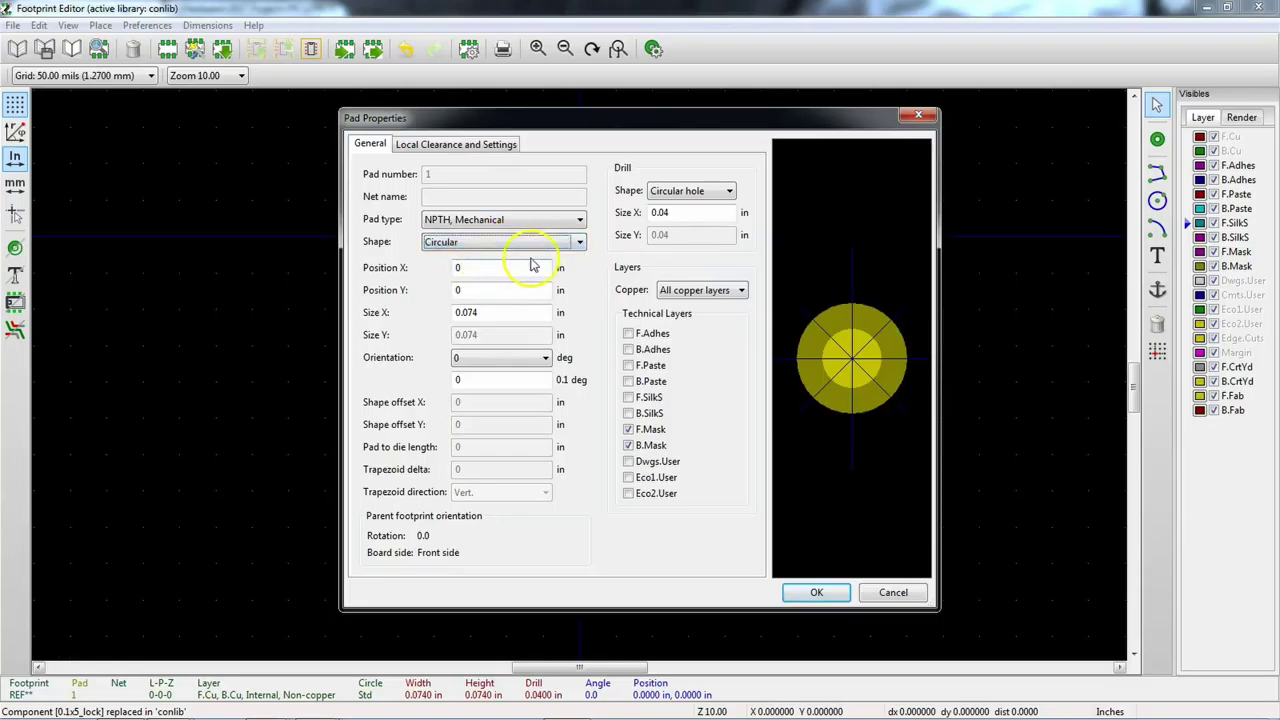
# Step: Make pad 1 a rectangular through-hole pad, 0.04 in drill, at Position X 0.005 in
pyautogui.click(687, 212)
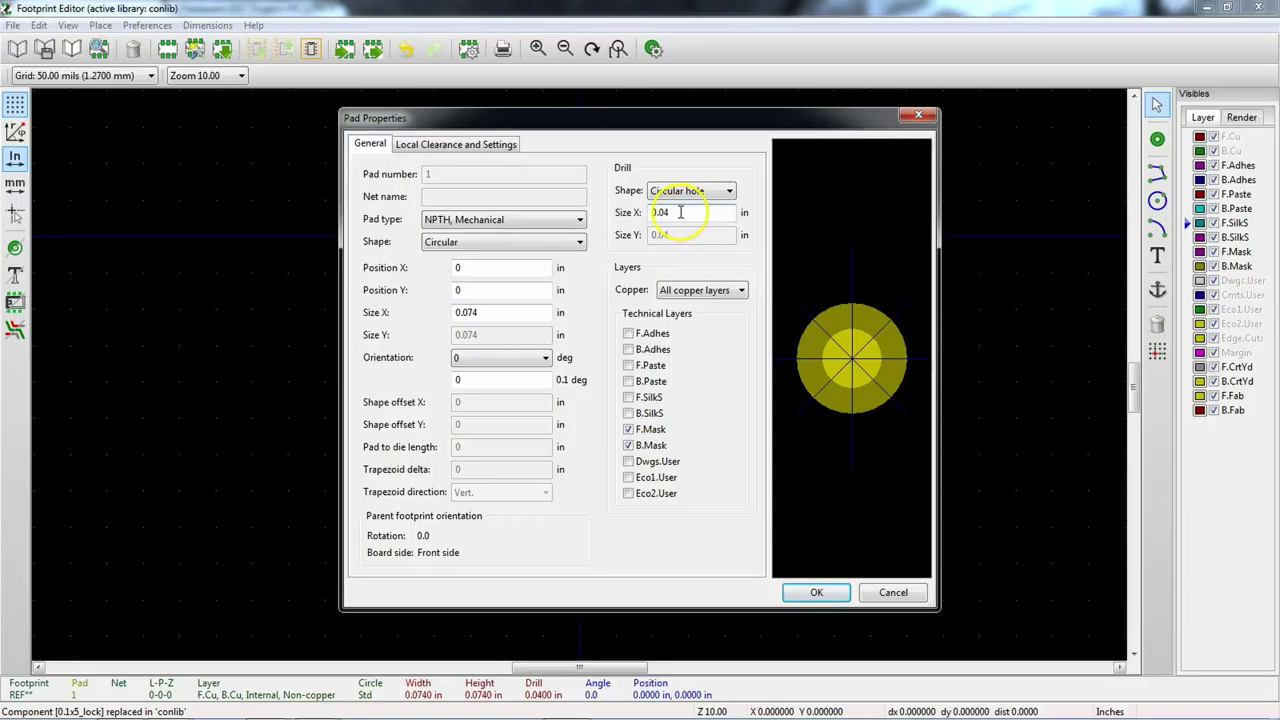
pyautogui.press('BackSpace')
pyautogui.write('4')
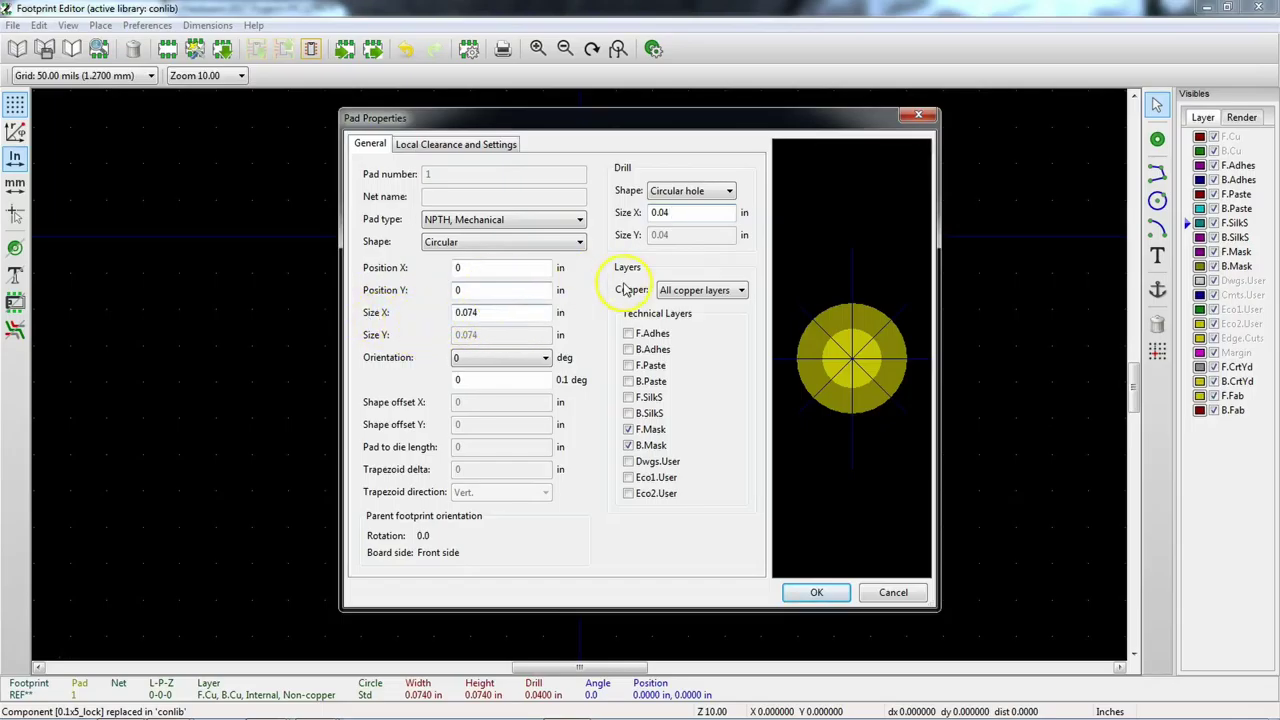
pyautogui.click(563, 230)
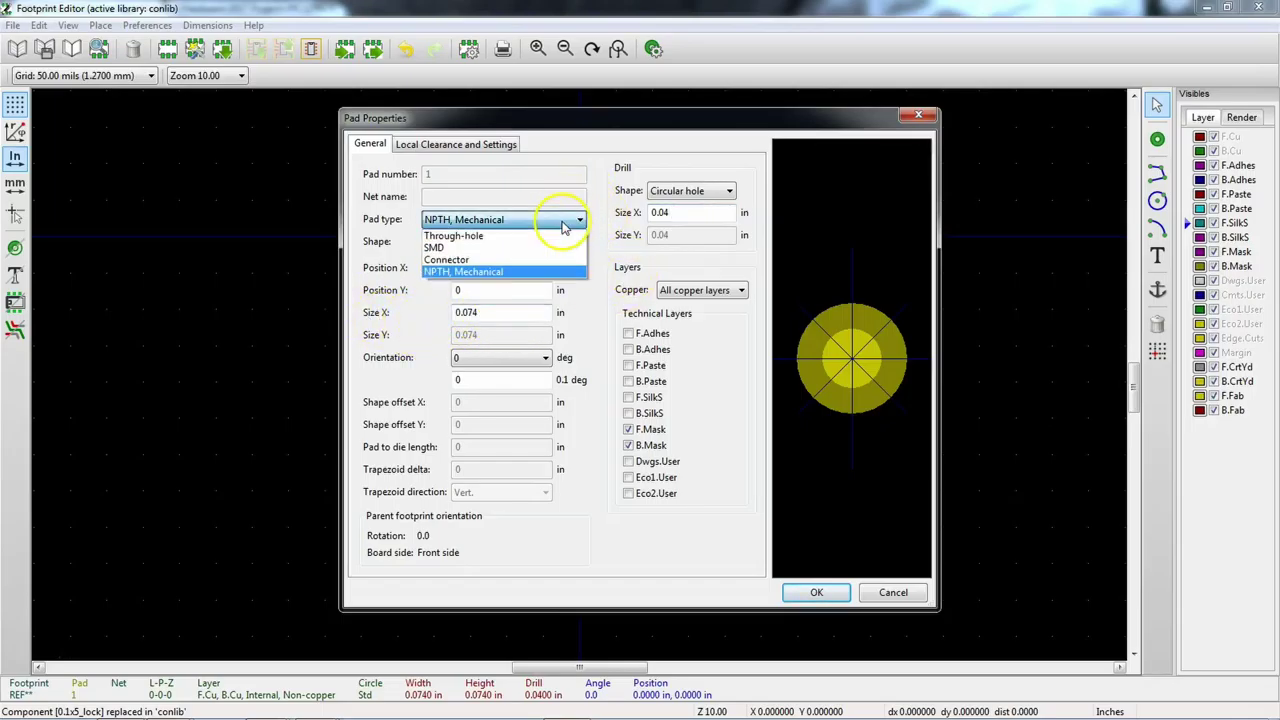
pyautogui.click(548, 237)
pyautogui.click(548, 241)
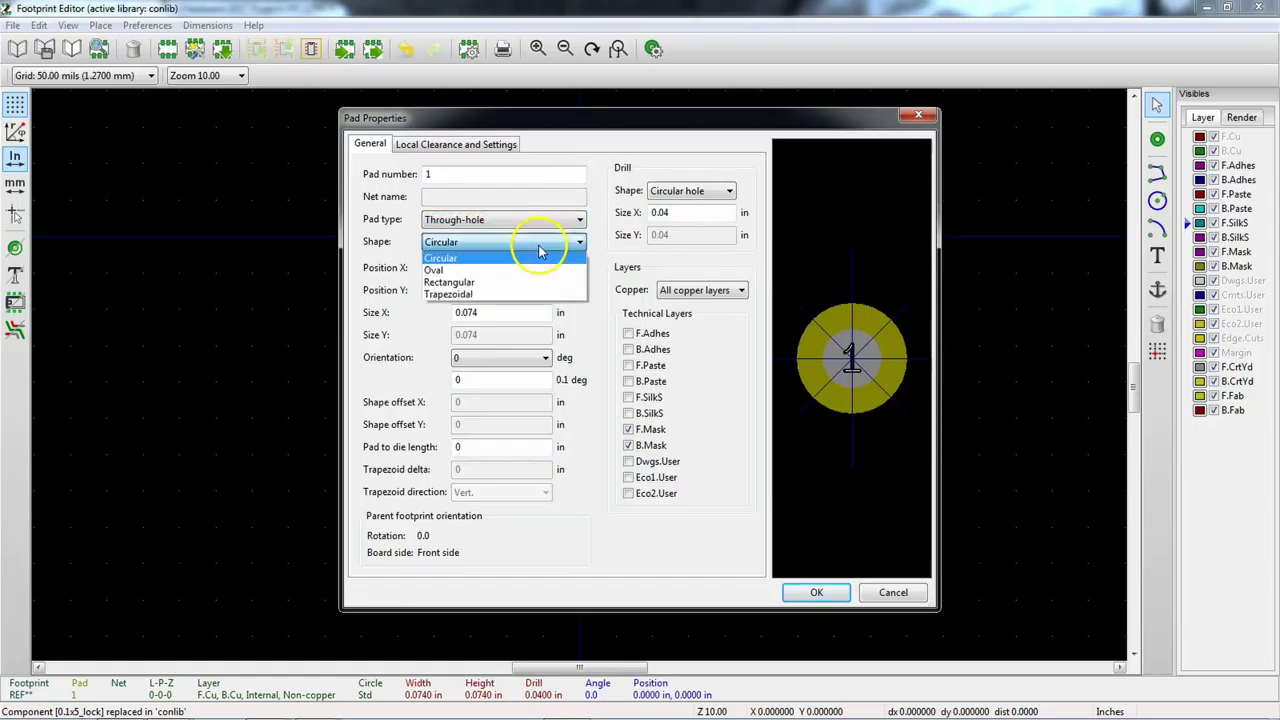
pyautogui.click(533, 277)
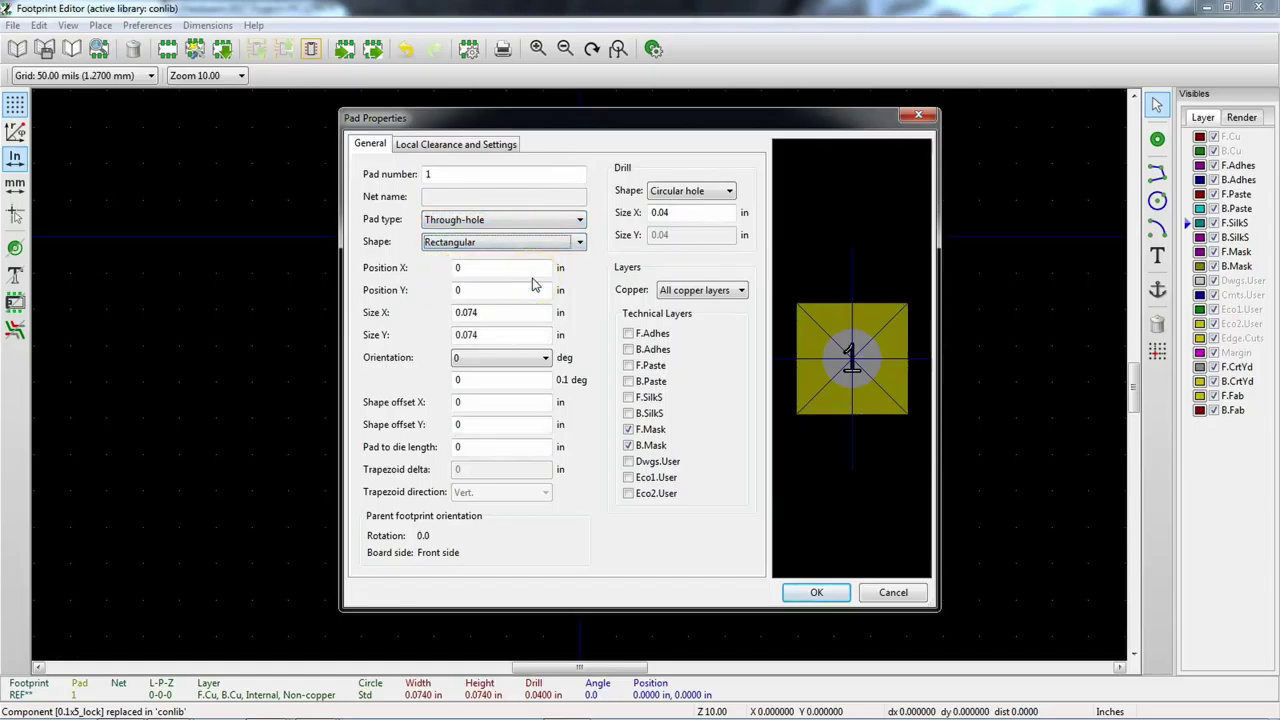
pyautogui.click(535, 268)
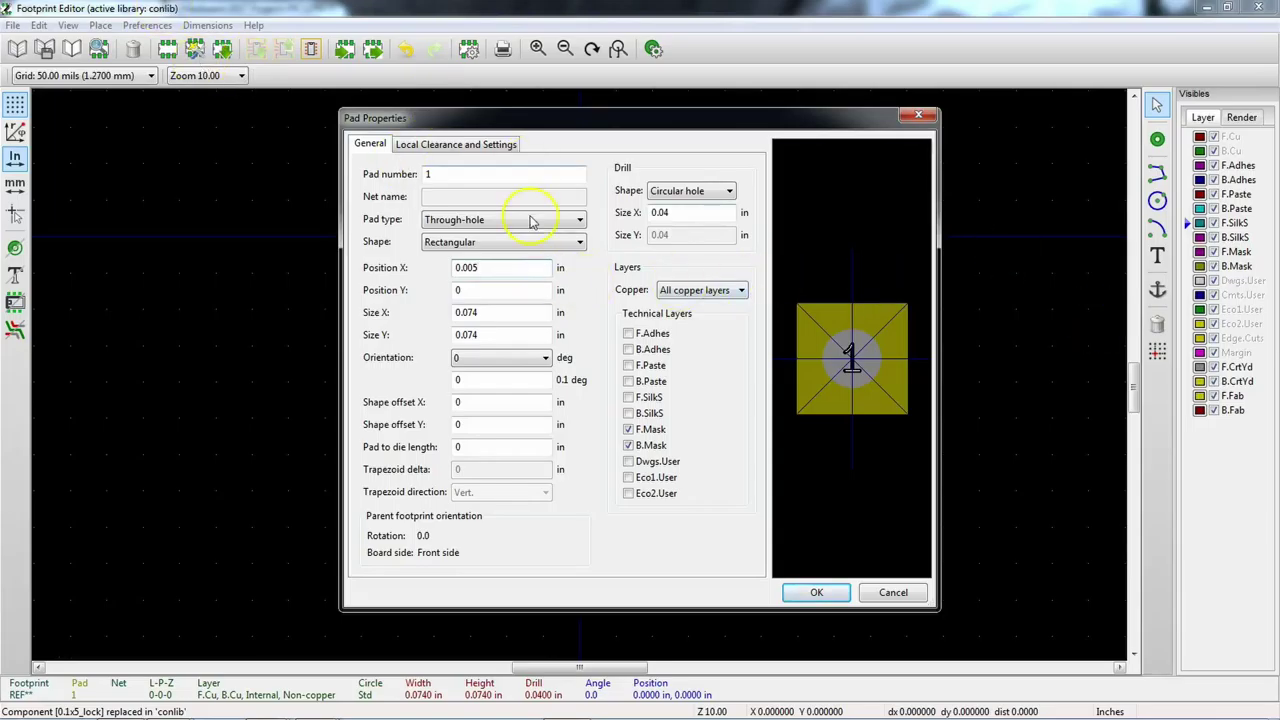
pyautogui.click(818, 592)
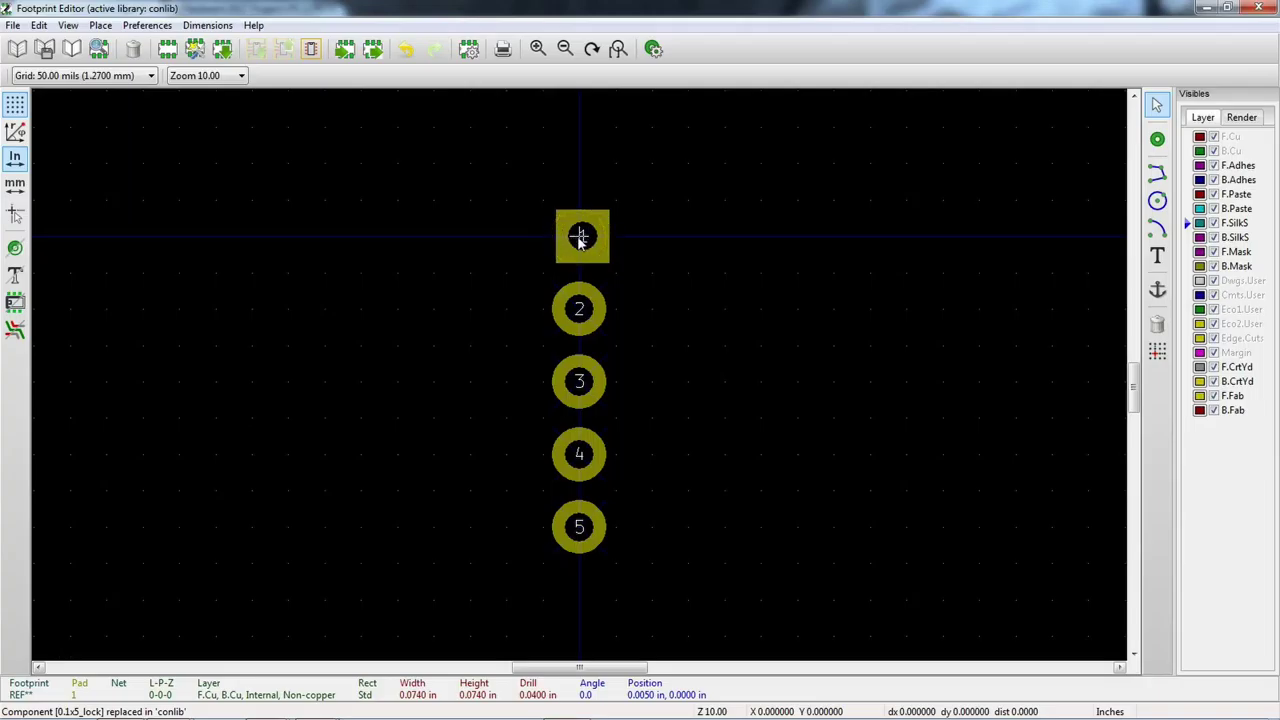
# Step: Move pad 2 to X -0.005 in and update pad 3's X position
pyautogui.doubleClick(578, 311)
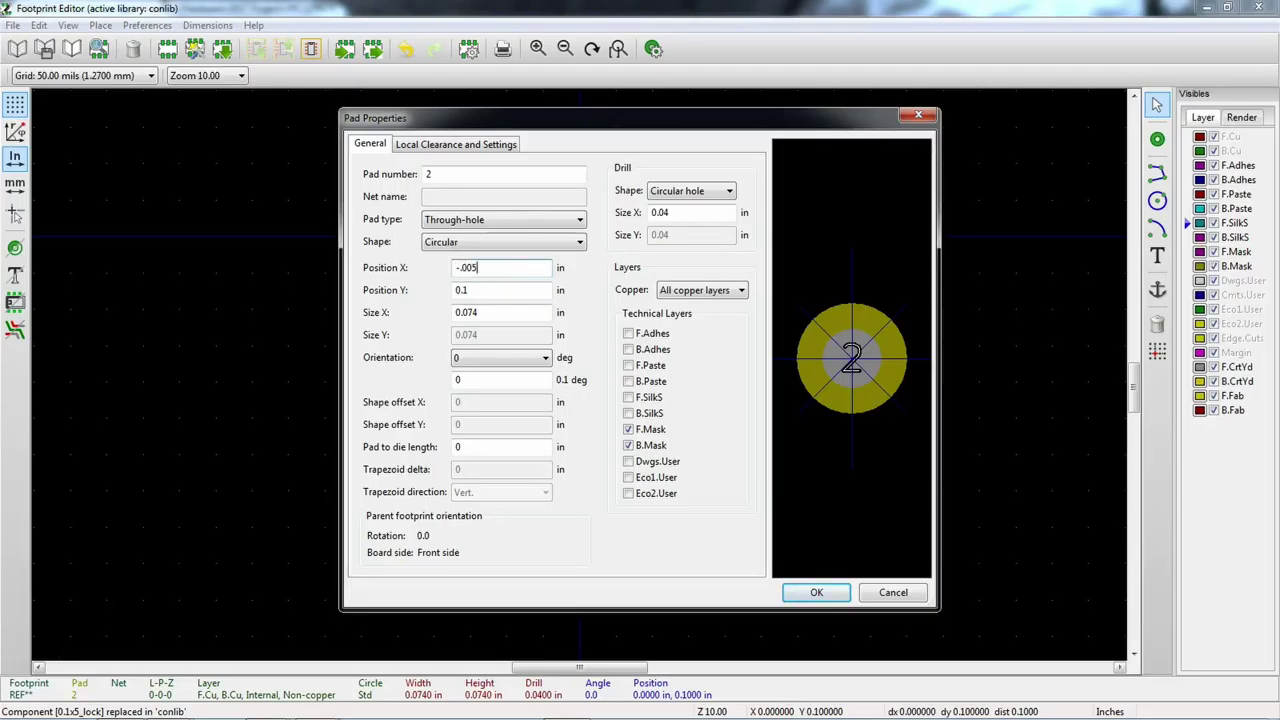
pyautogui.click(805, 592)
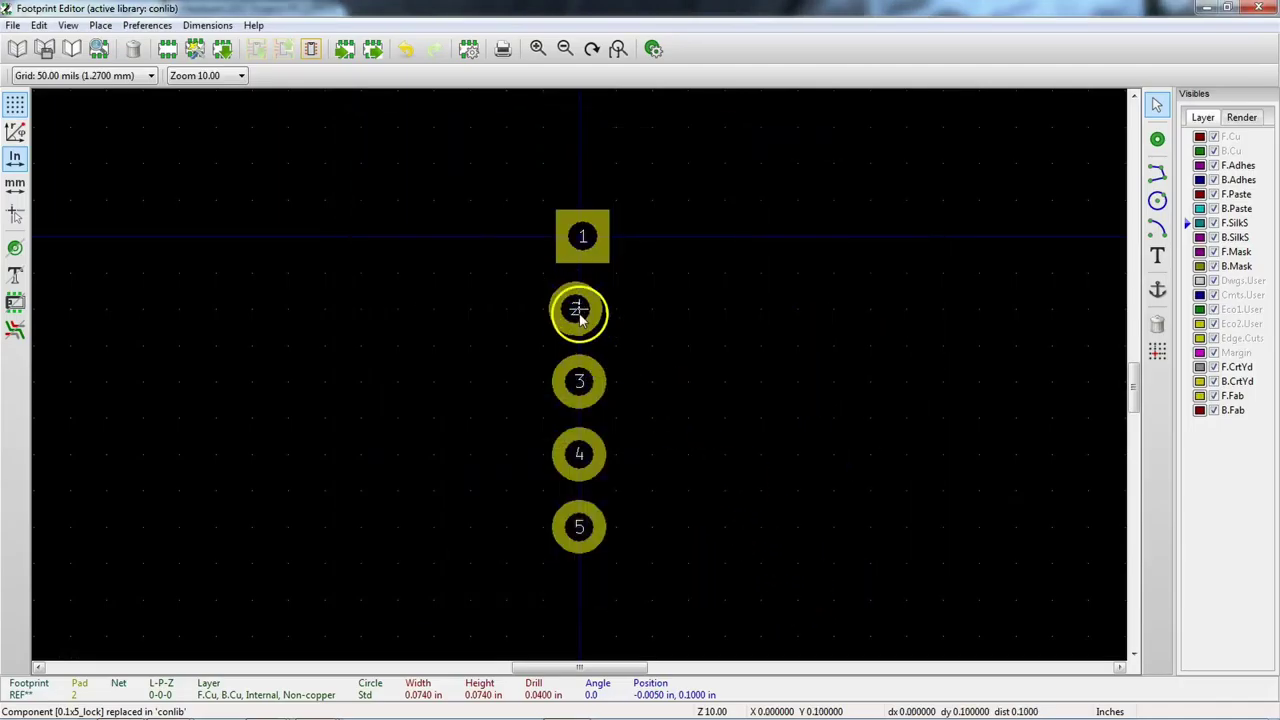
pyautogui.doubleClick(579, 390)
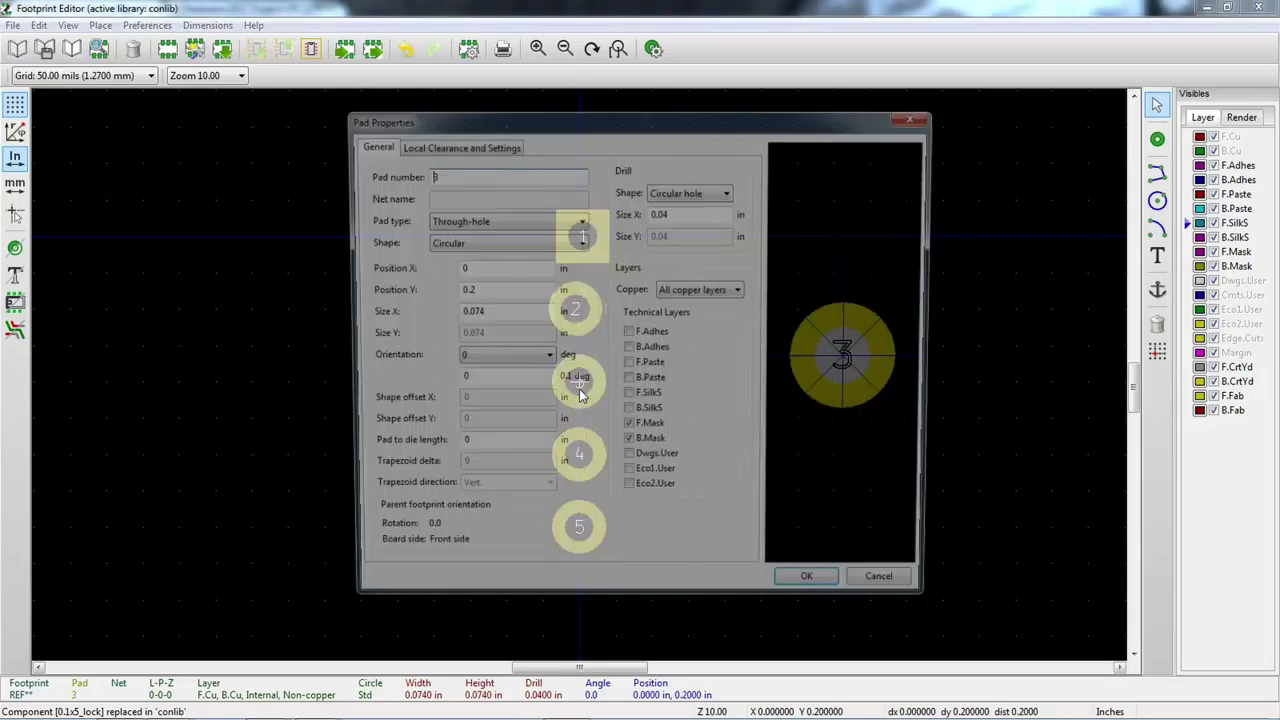
pyautogui.click(482, 267)
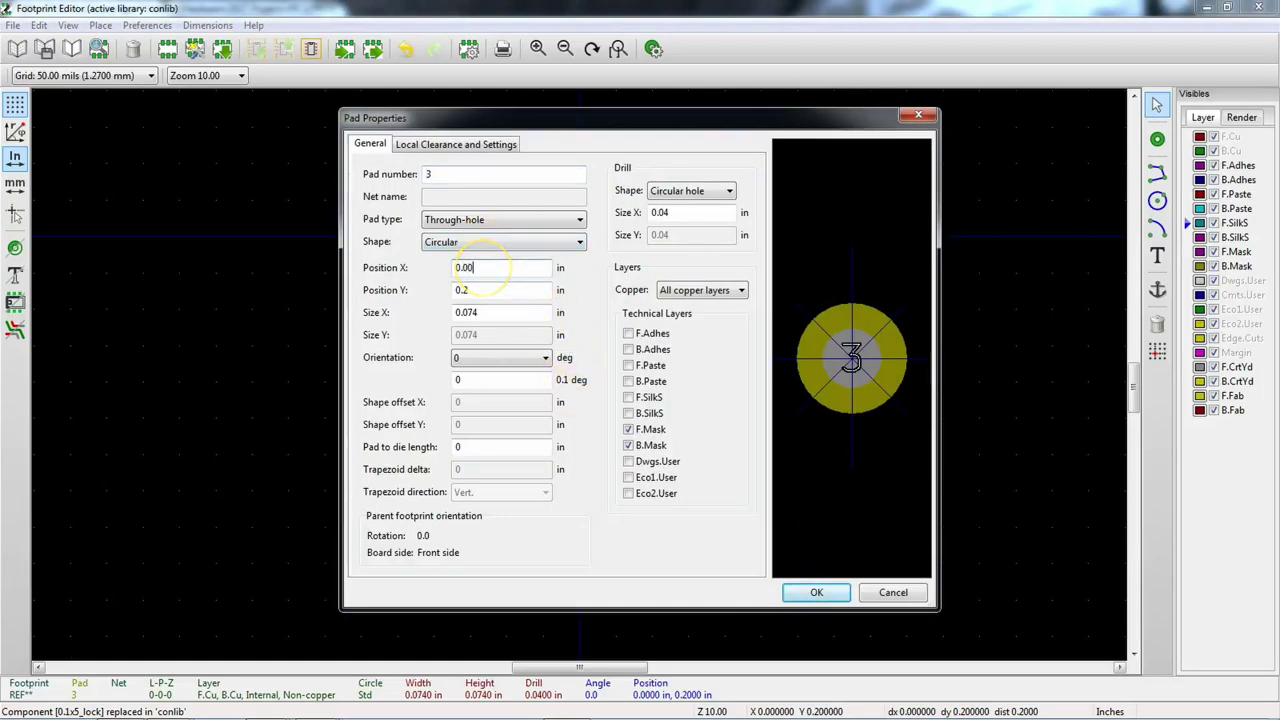
pyautogui.click(816, 592)
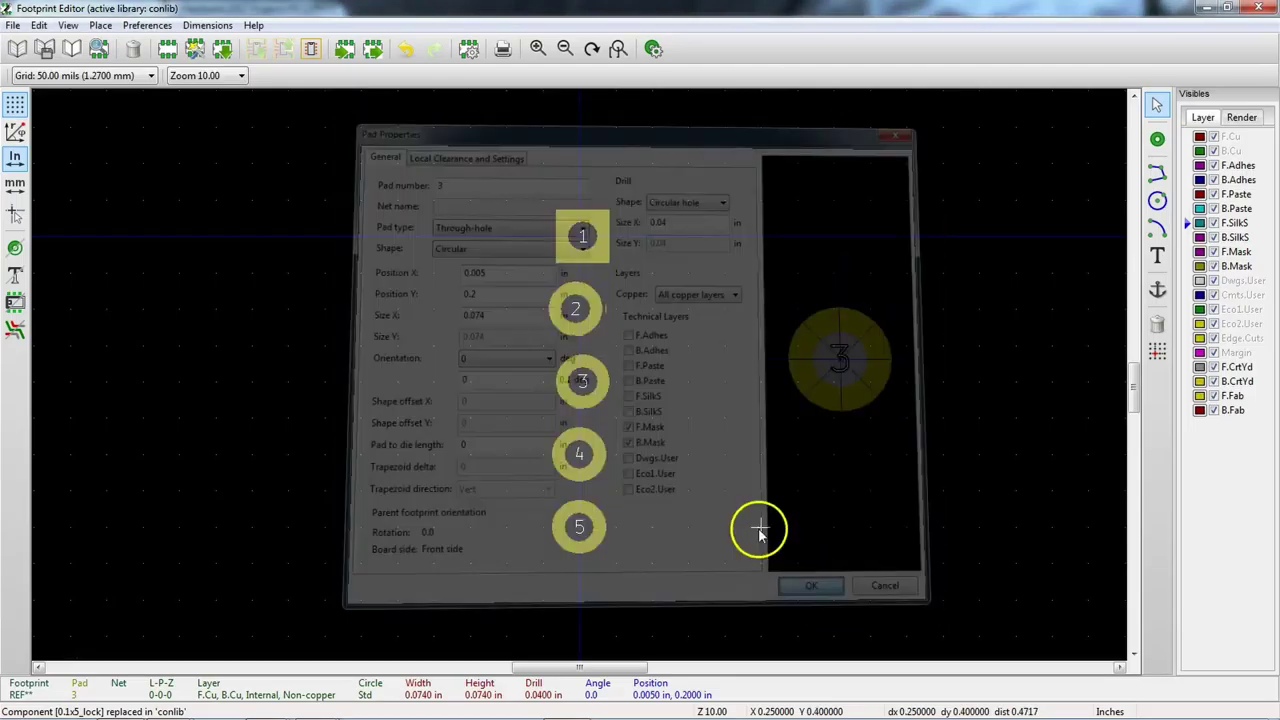
# Step: Set pad 4 to X -0.005 in and pad 5 to X 0.005 in
pyautogui.doubleClick(588, 466)
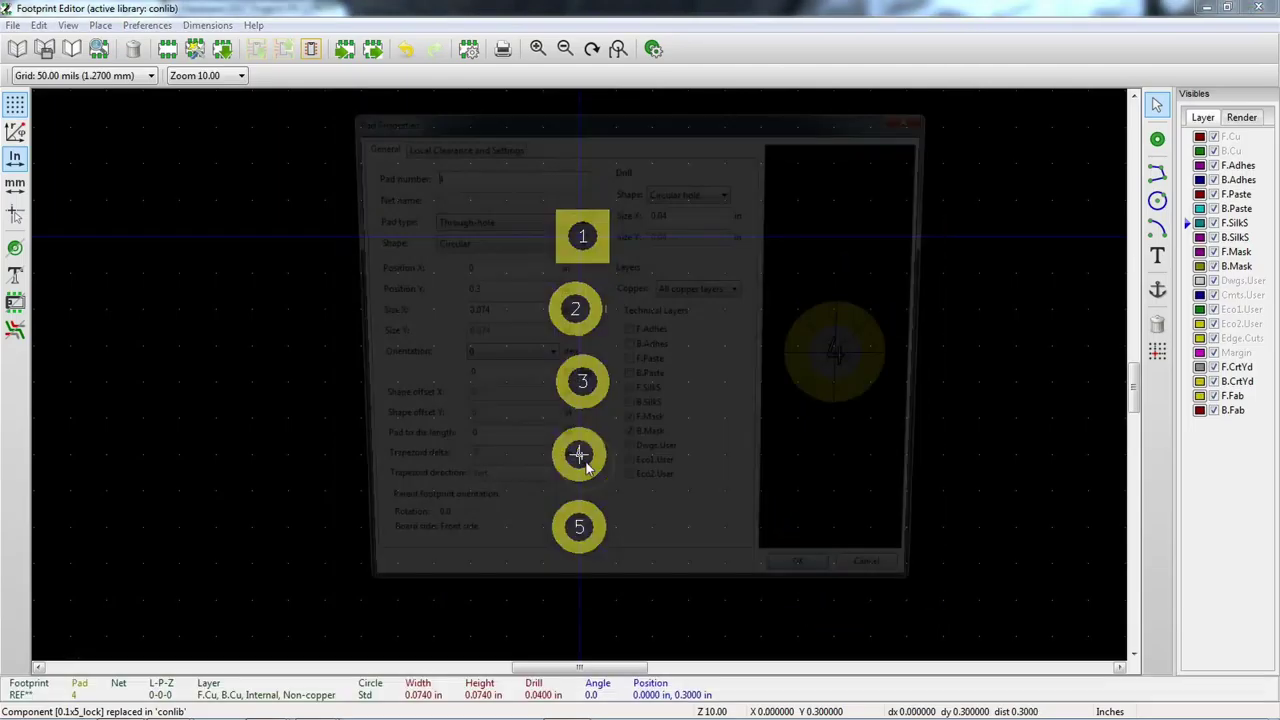
pyautogui.click(483, 270)
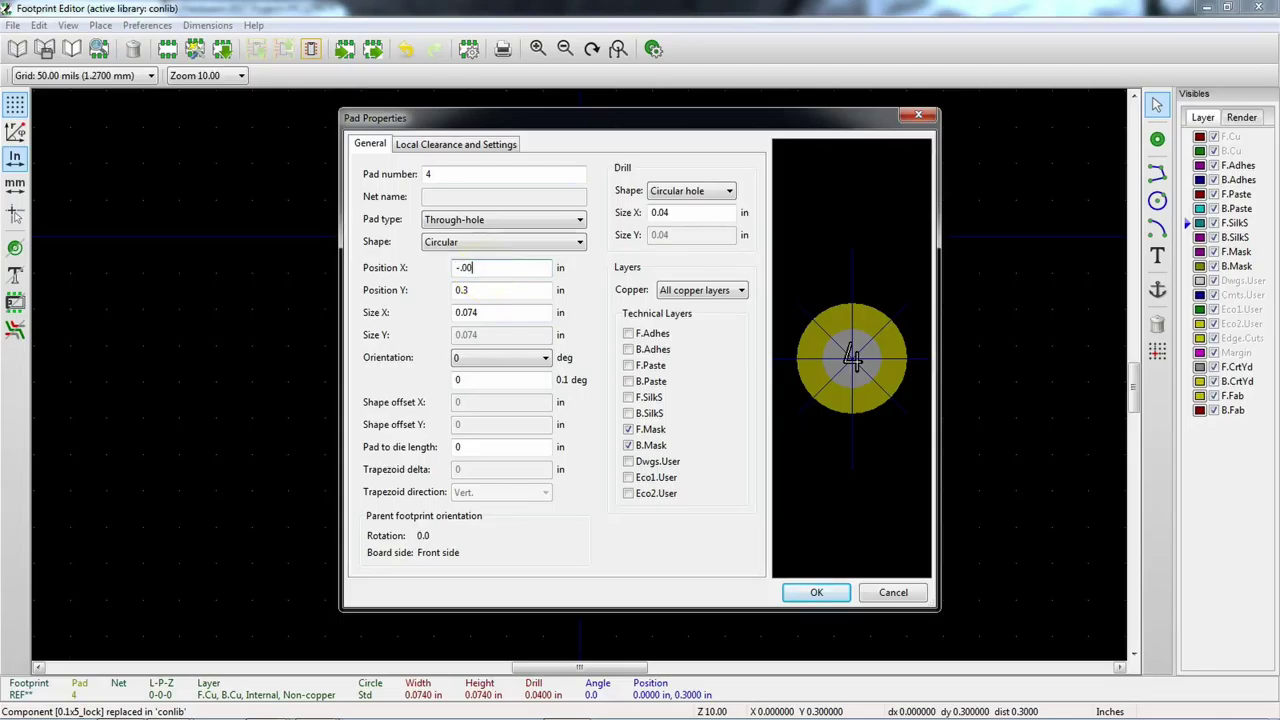
pyautogui.write('-.005')
pyautogui.press('Return')
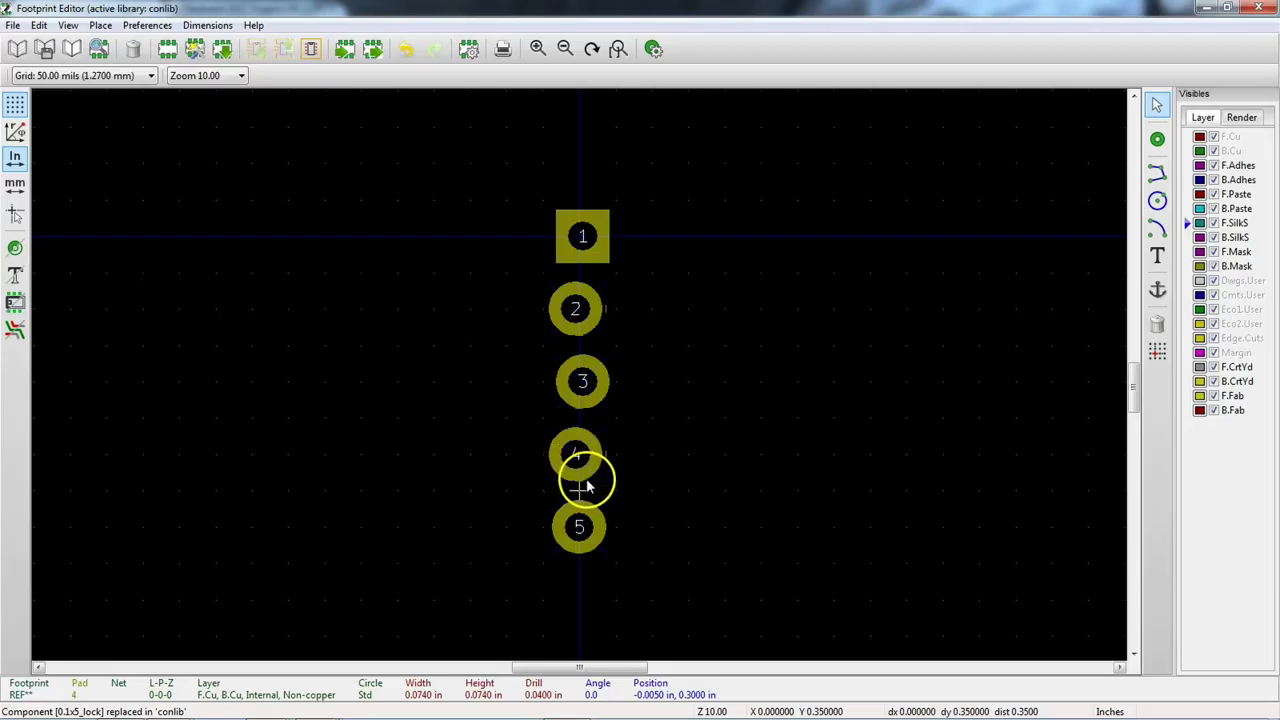
pyautogui.doubleClick(578, 530)
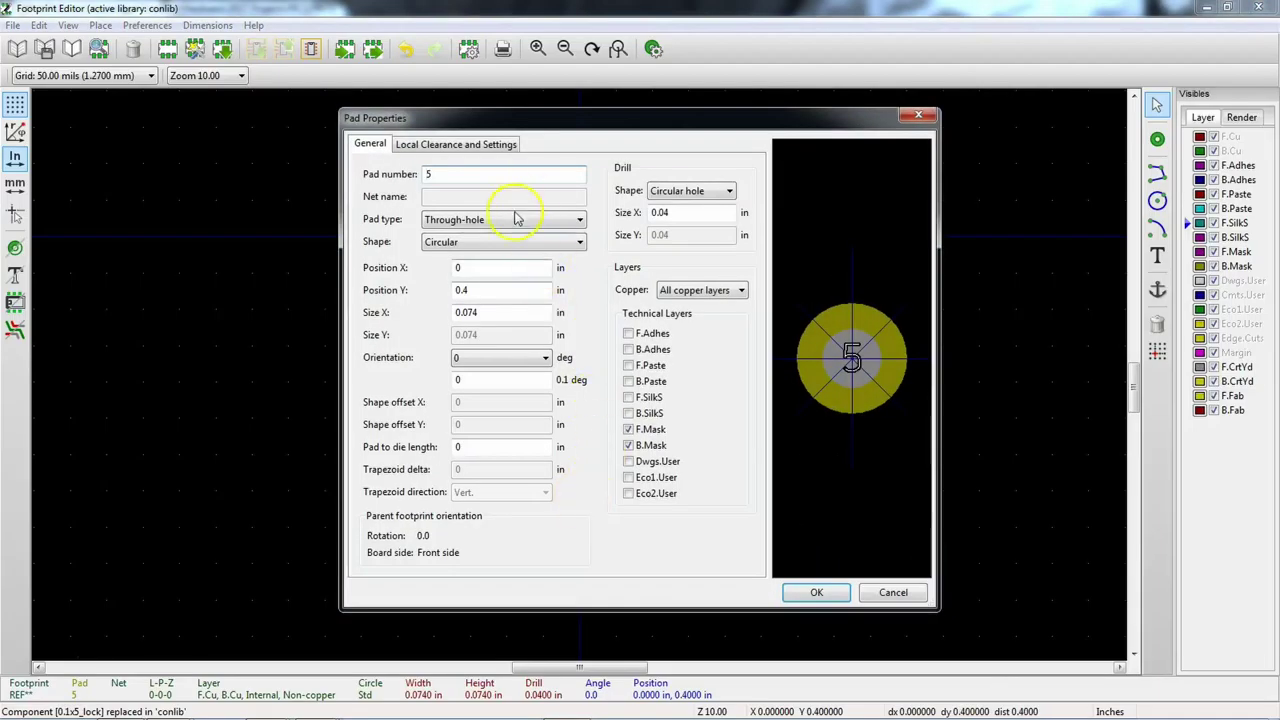
pyautogui.click(495, 267)
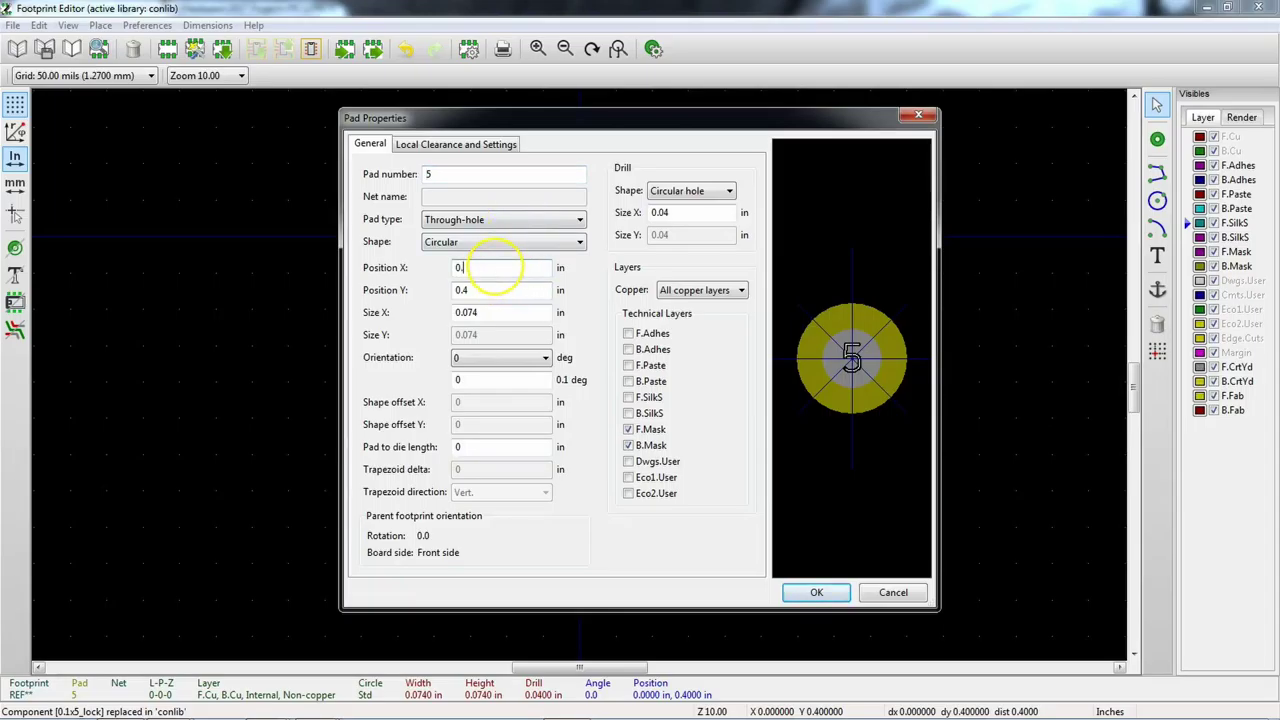
pyautogui.write('.005')
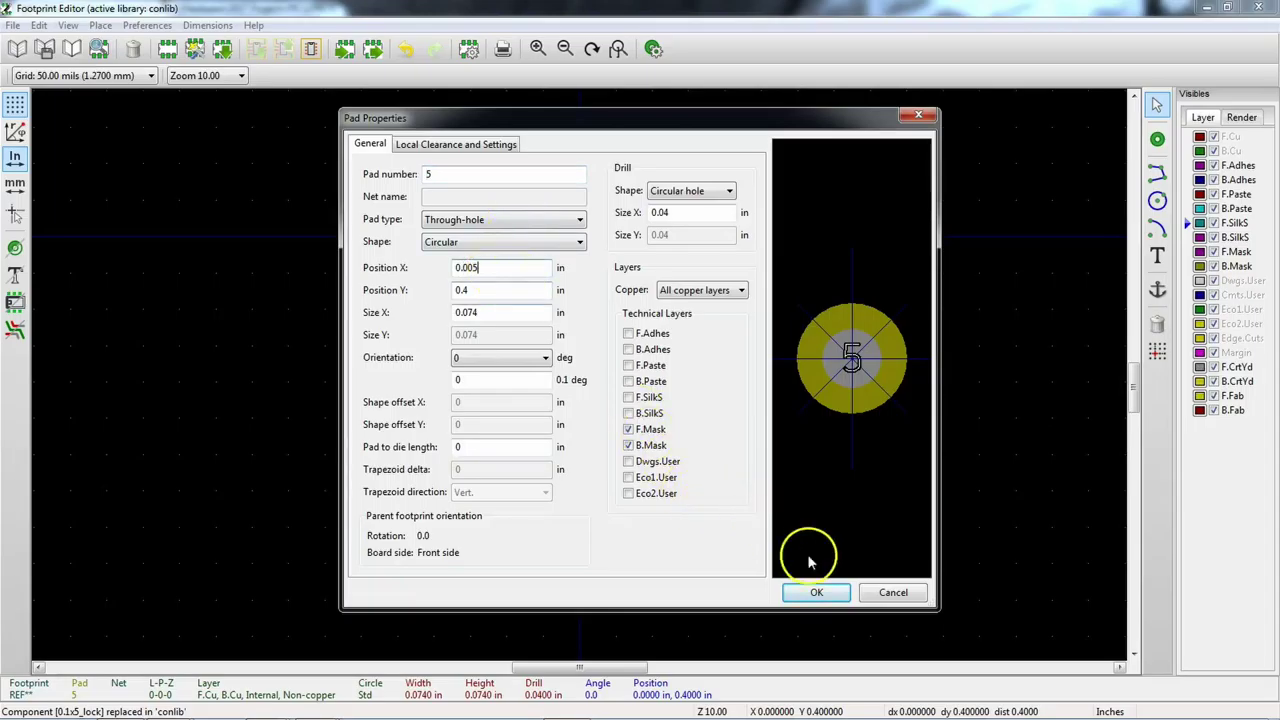
pyautogui.click(826, 592)
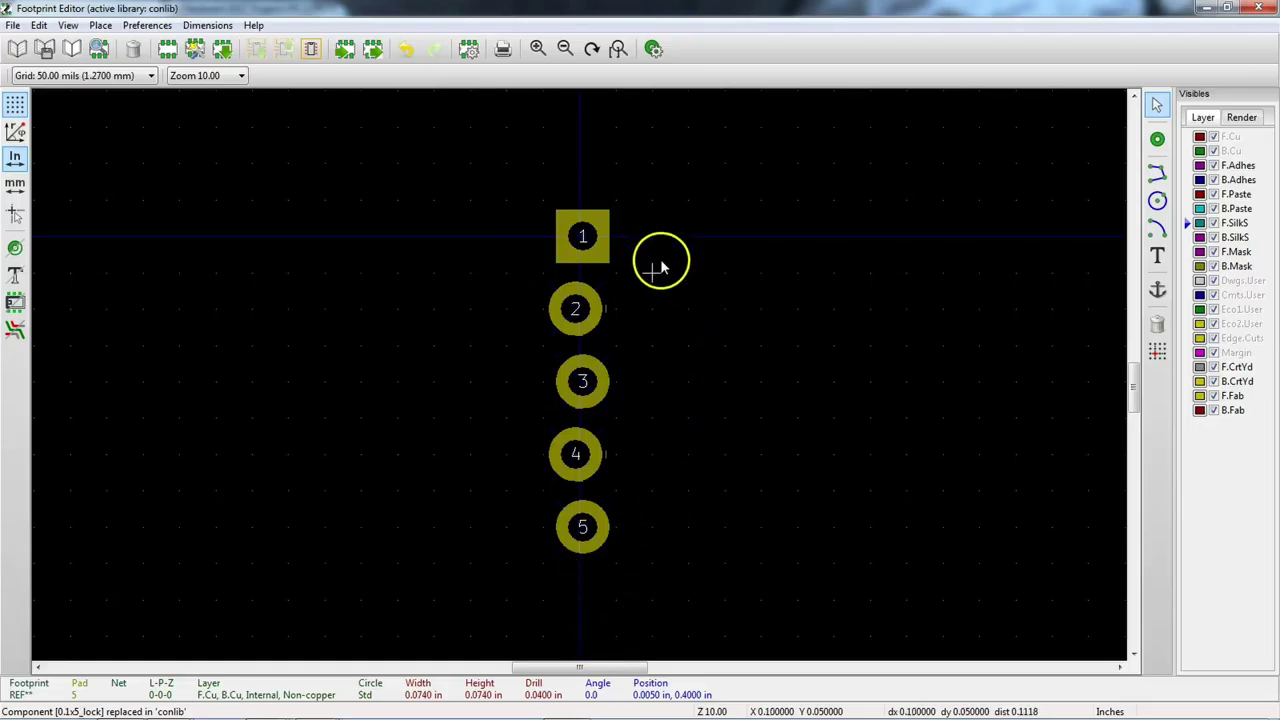
pyautogui.rightClick(666, 332)
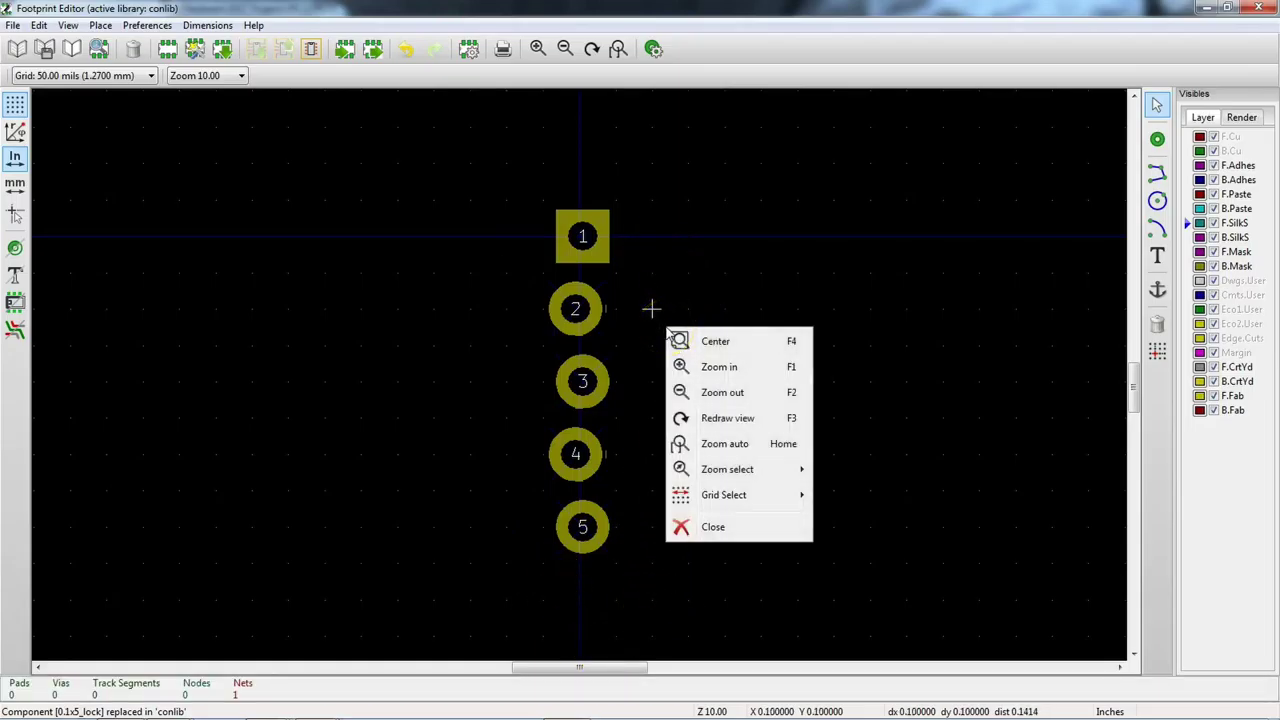
# Step: Switch to a 25-mil grid and start the silkscreen outline above pad 1 with a bevelled top-left corner
pyautogui.click(790, 494)
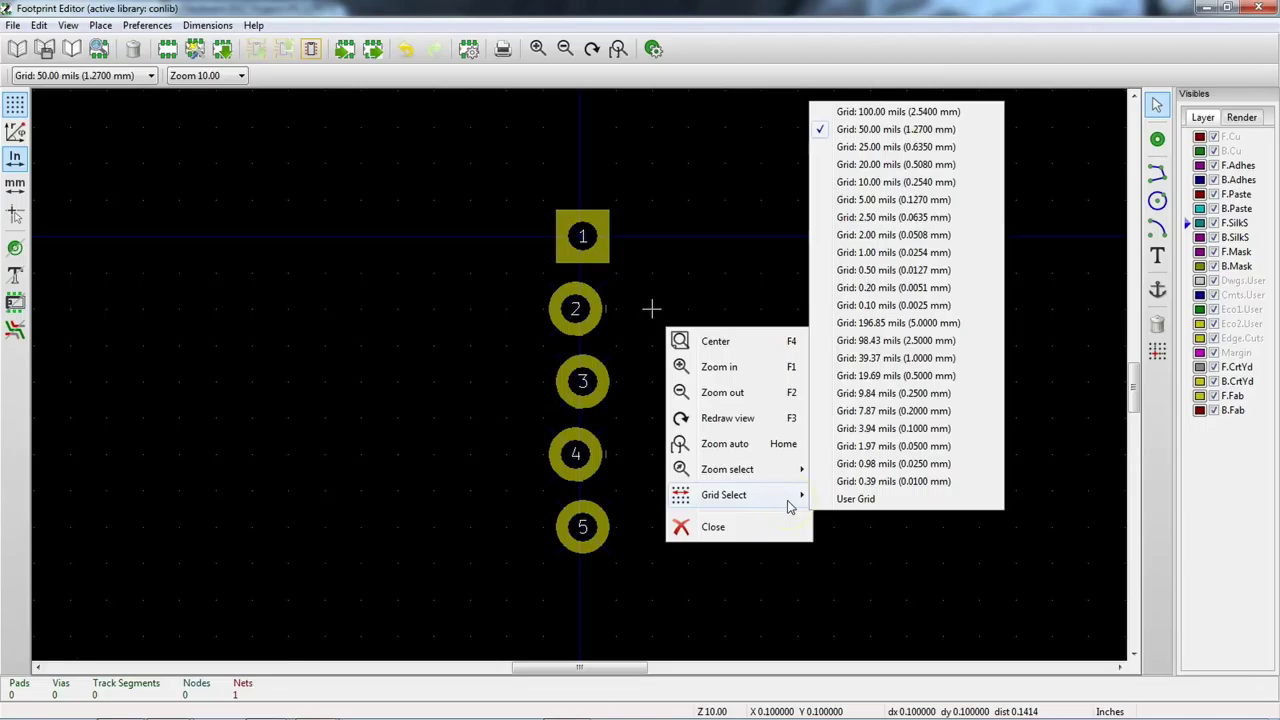
pyautogui.click(891, 150)
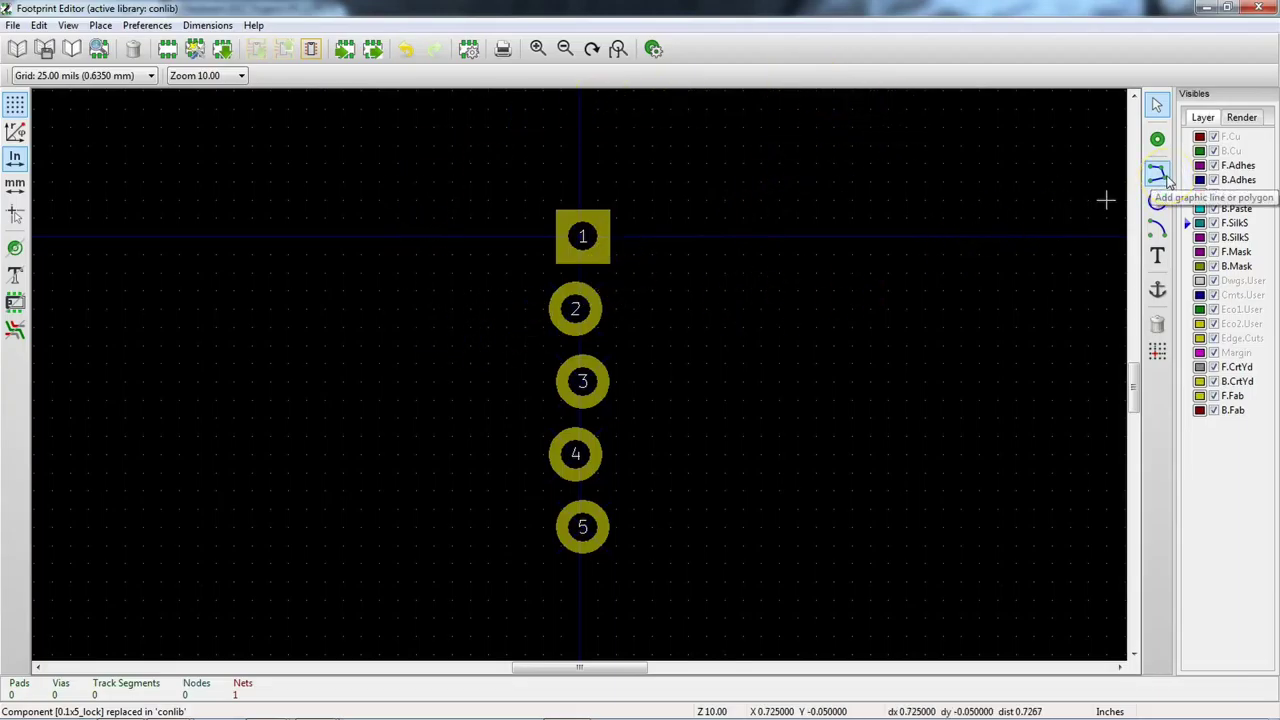
pyautogui.click(1160, 175)
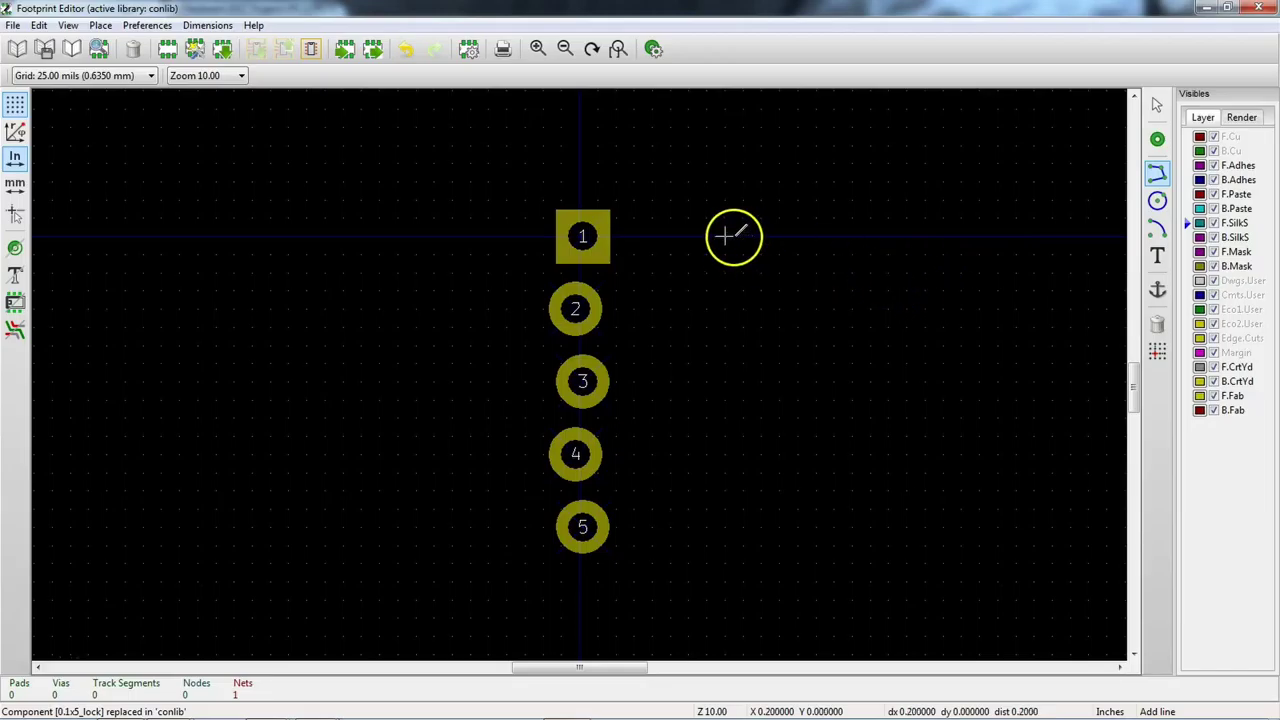
pyautogui.click(598, 197)
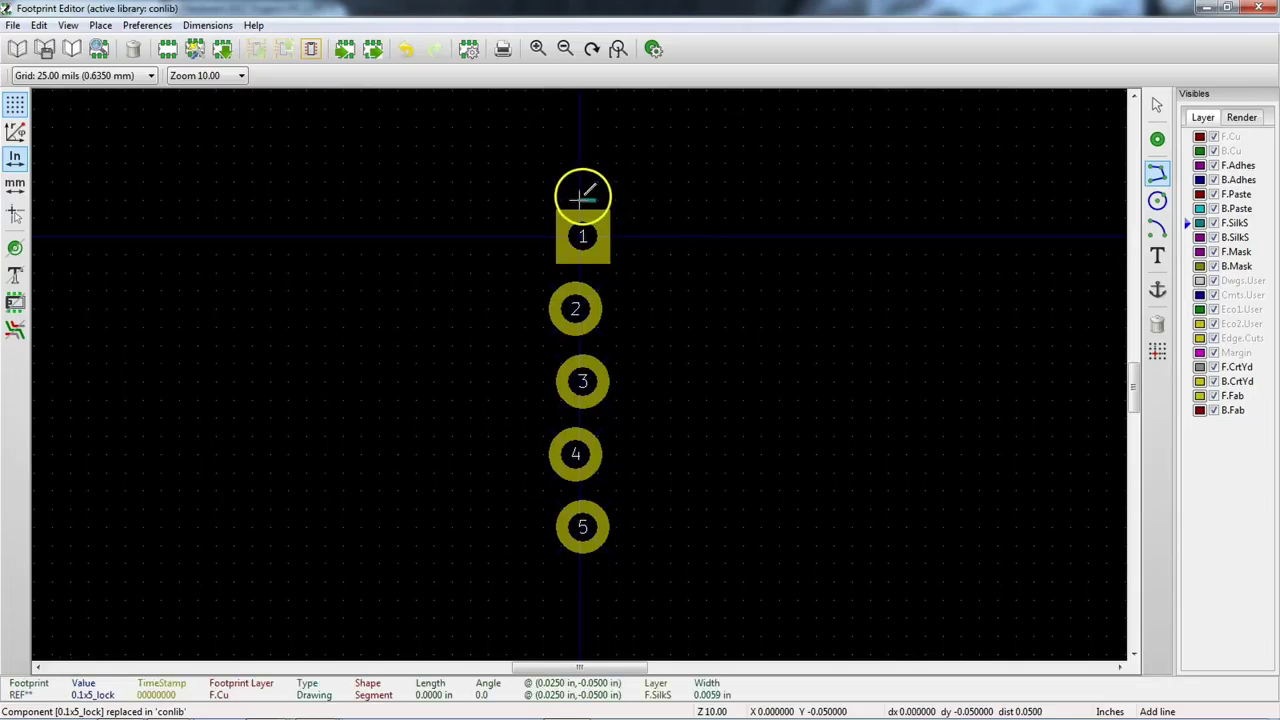
pyautogui.click(560, 199)
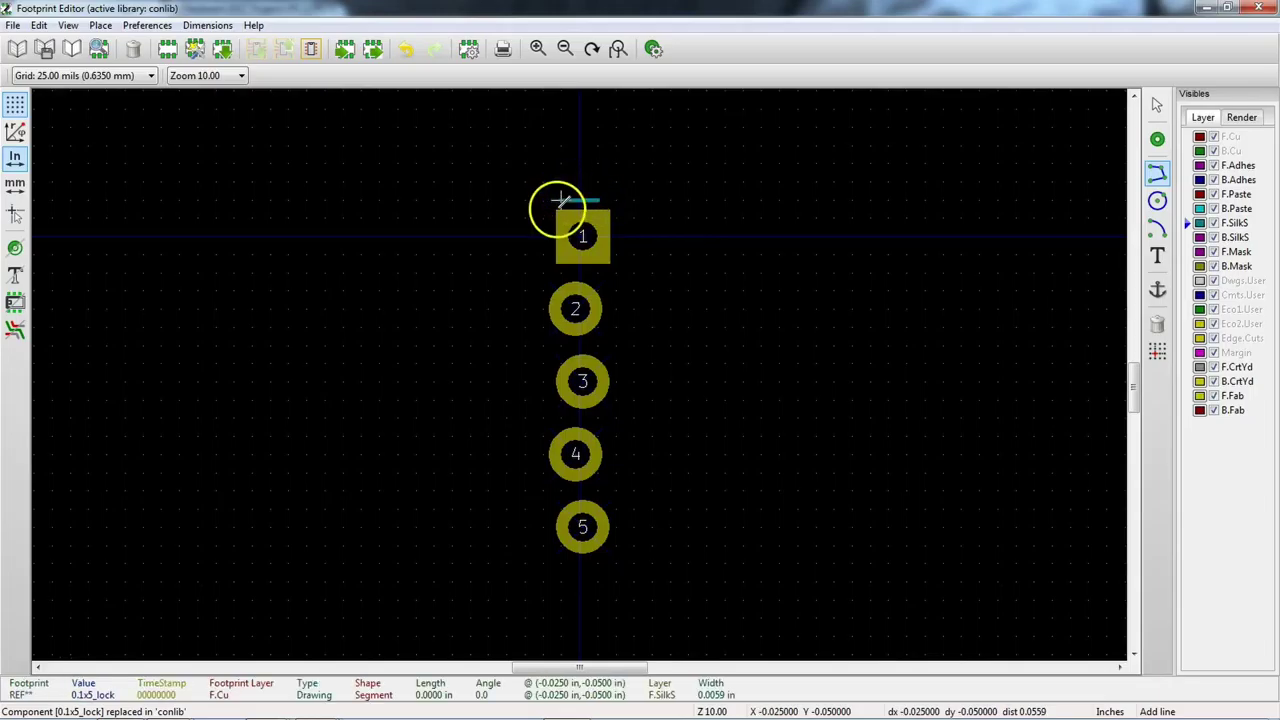
pyautogui.click(541, 216)
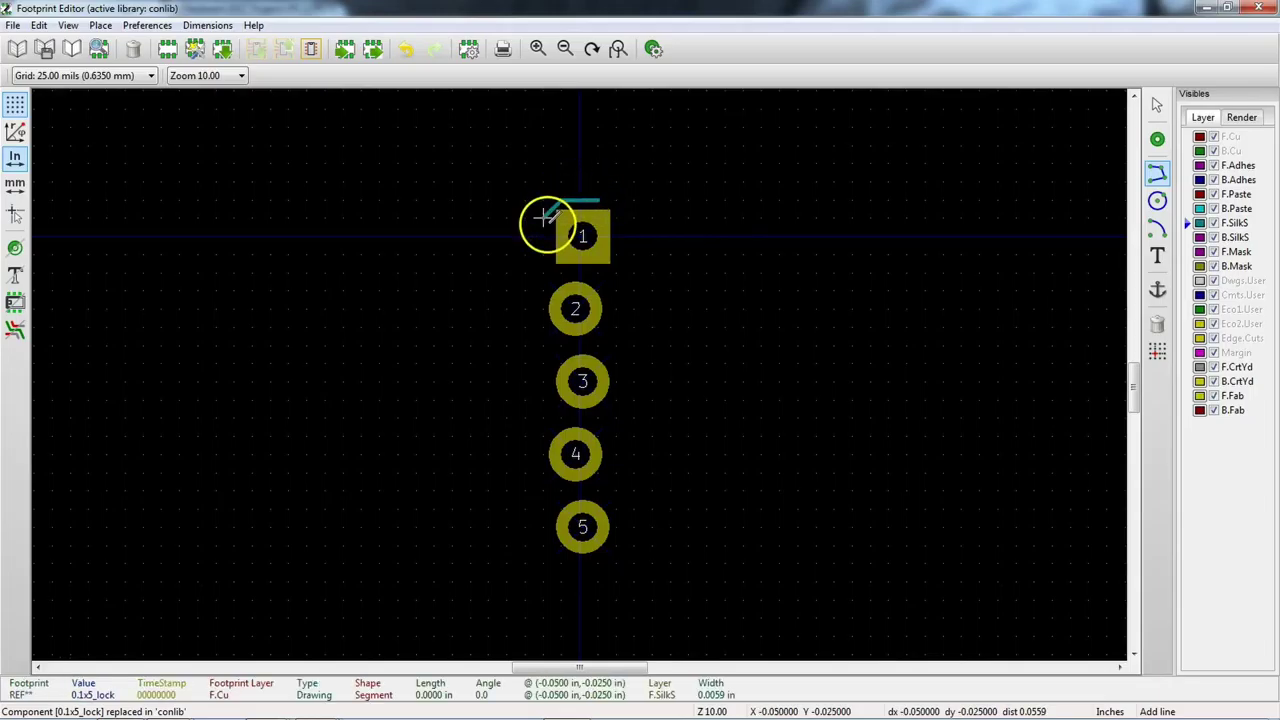
# Step: Trace the outline down the left of pads 1–5, notching between pads, and across pad 5's bottom
pyautogui.click(561, 270)
pyautogui.click(543, 290)
pyautogui.click(543, 327)
pyautogui.click(562, 345)
pyautogui.click(543, 363)
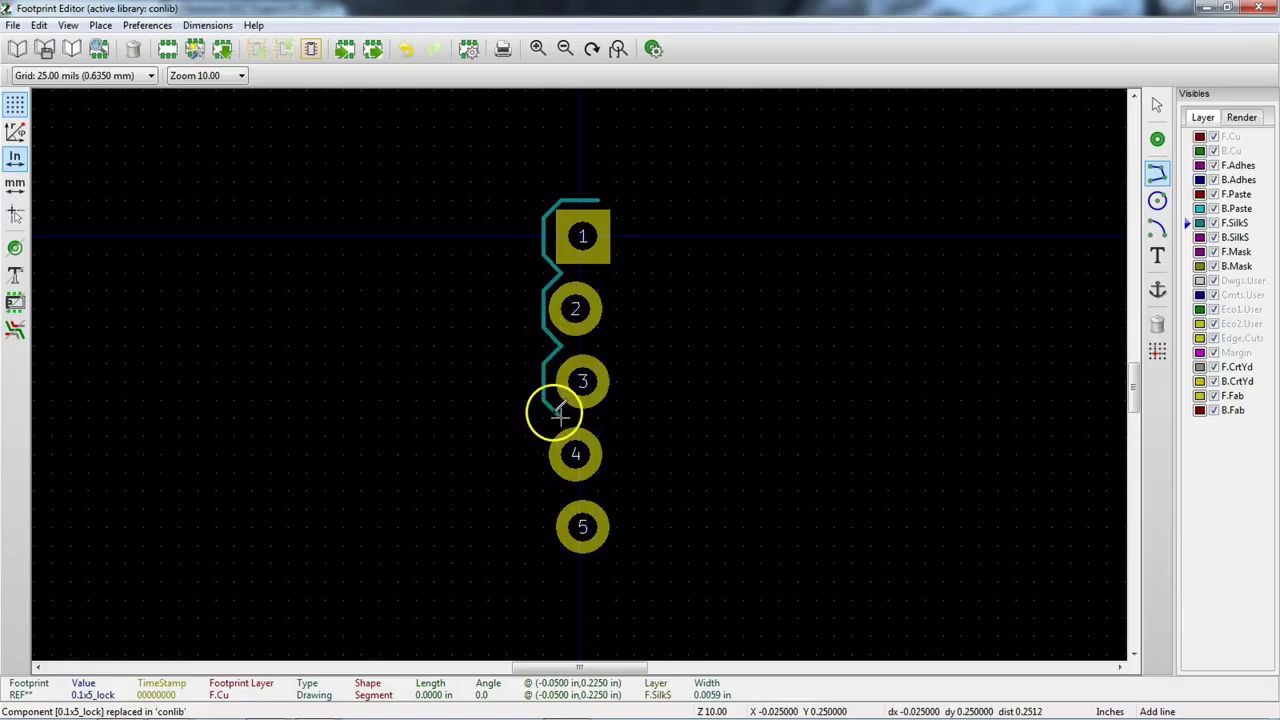
pyautogui.click(560, 418)
pyautogui.click(543, 436)
pyautogui.click(560, 492)
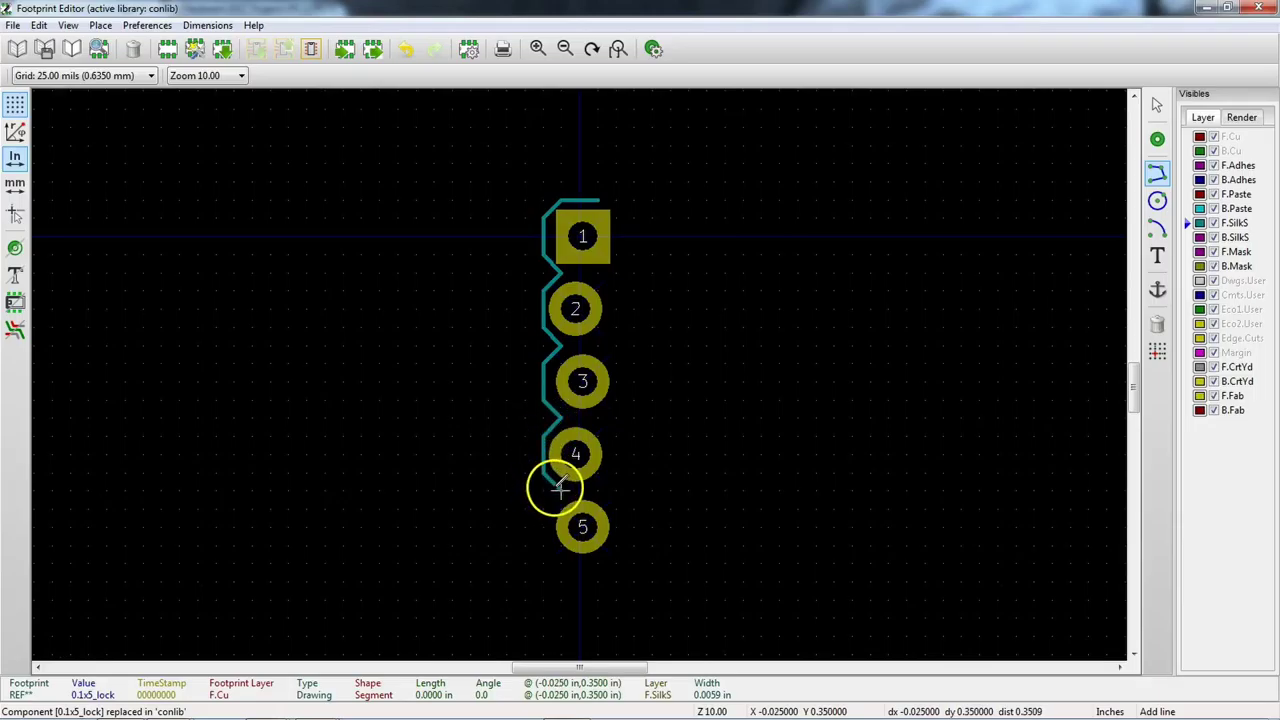
pyautogui.click(543, 544)
pyautogui.click(560, 562)
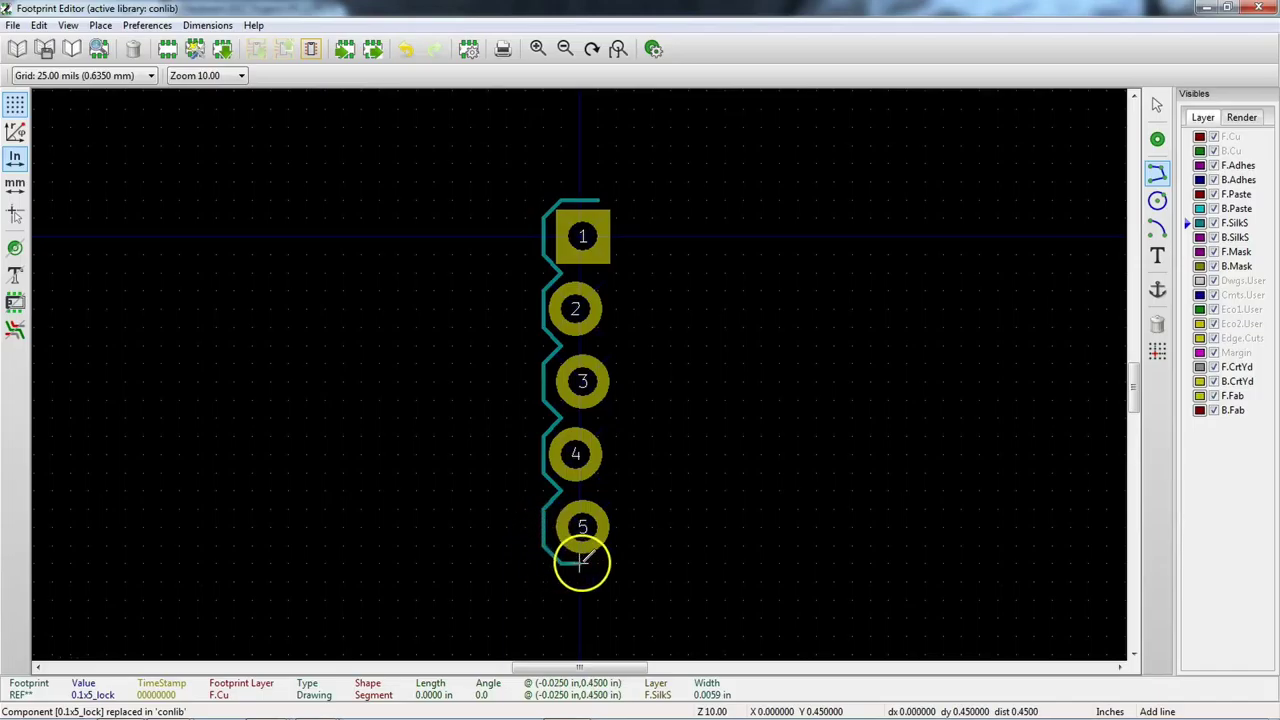
pyautogui.click(597, 562)
# Step: Trace the outline up the pads' right side with bevelled corners and close it at the start point
pyautogui.click(617, 543)
pyautogui.click(617, 507)
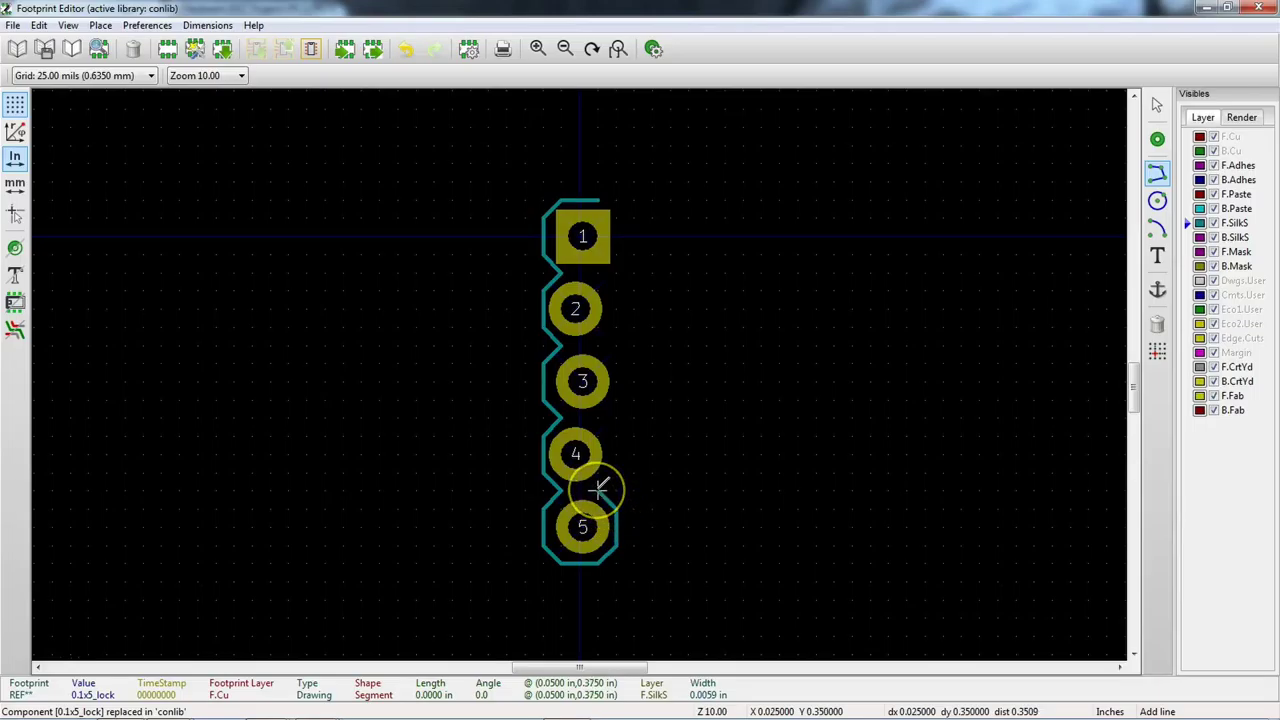
pyautogui.click(615, 470)
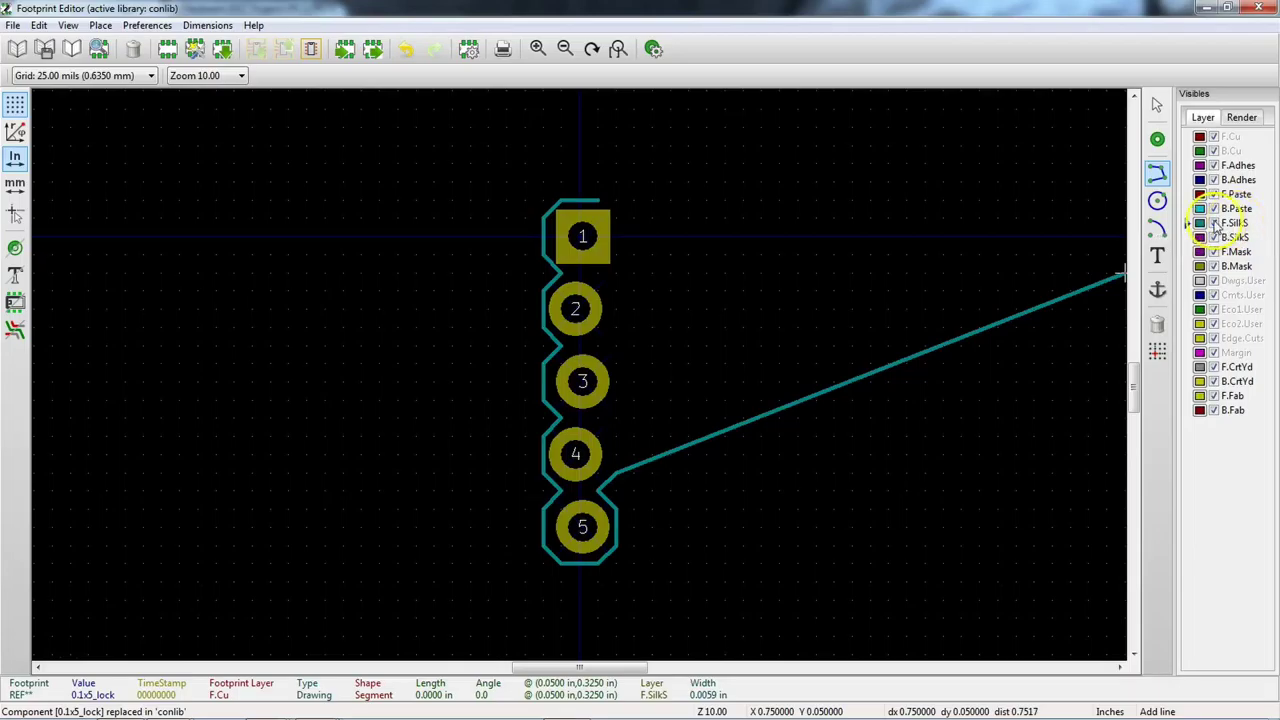
pyautogui.press('Escape')
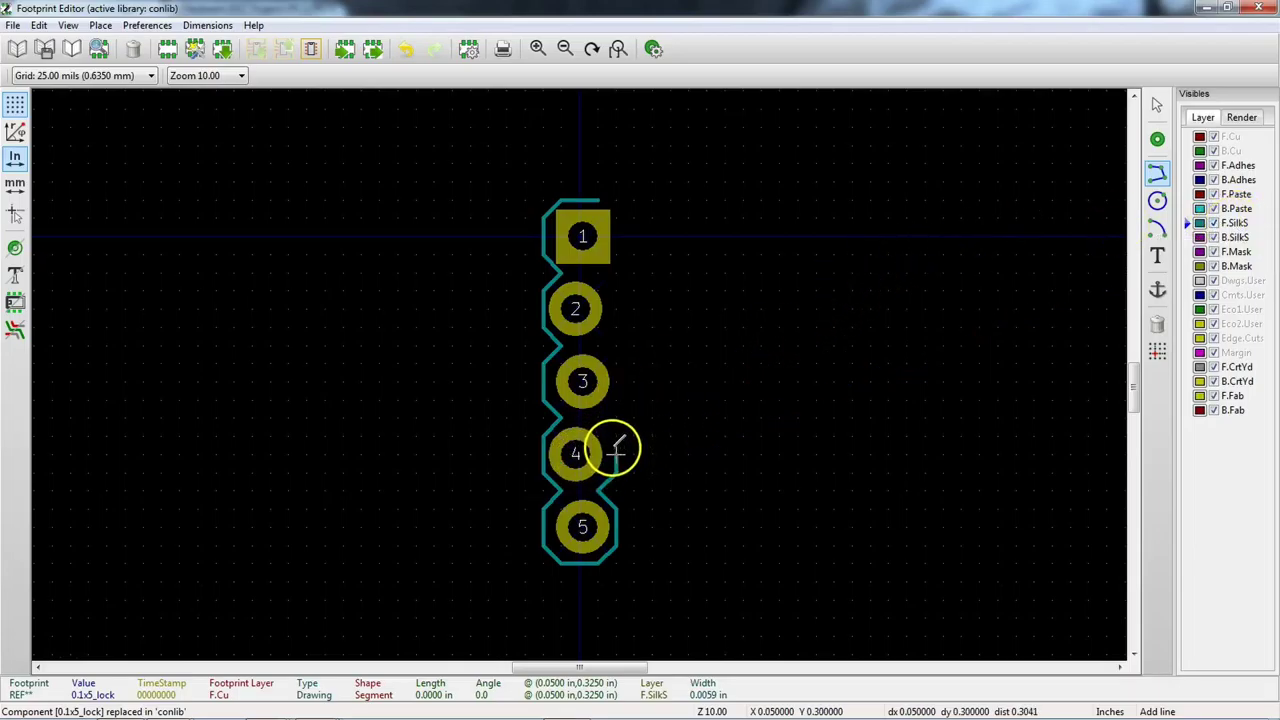
pyautogui.click(617, 436)
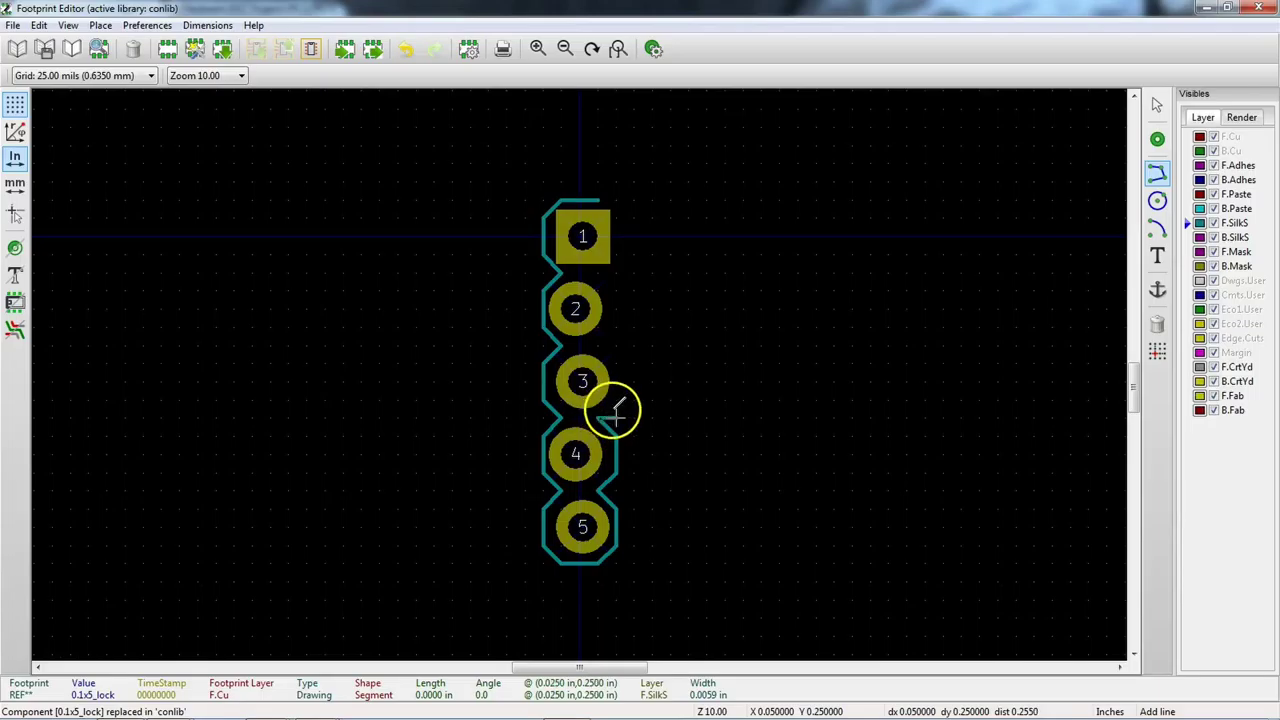
pyautogui.click(617, 399)
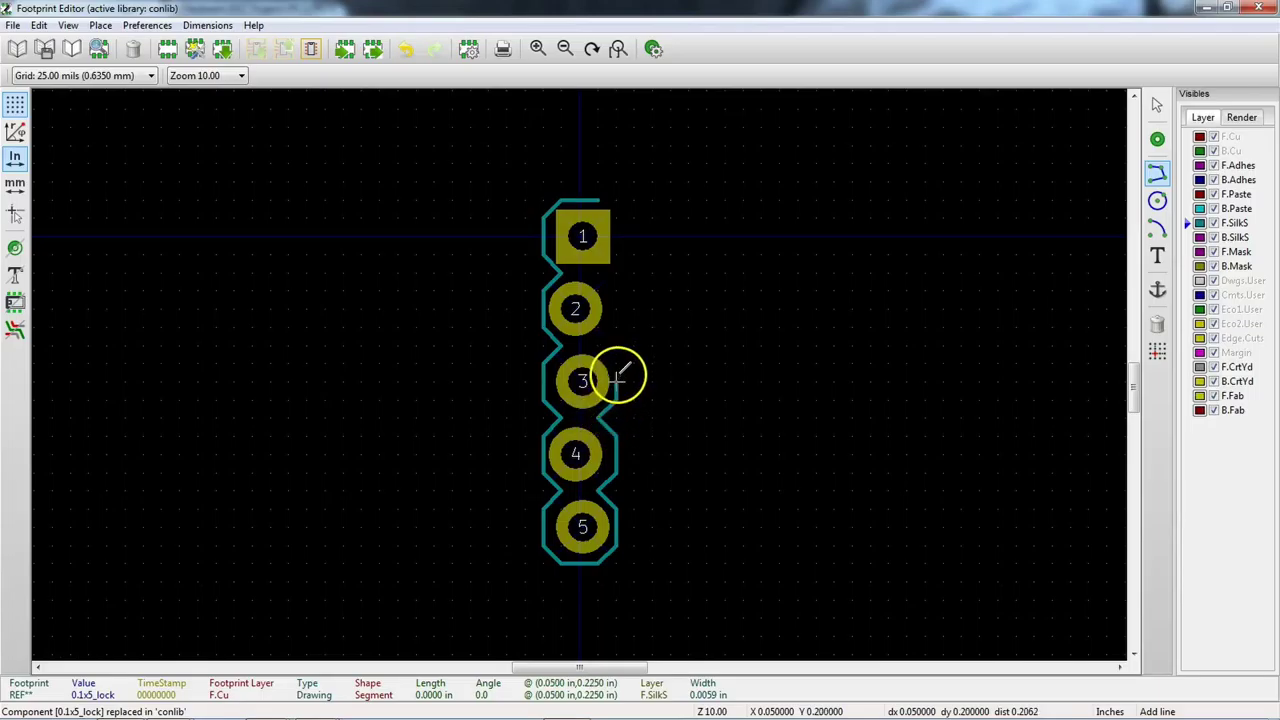
pyautogui.click(617, 327)
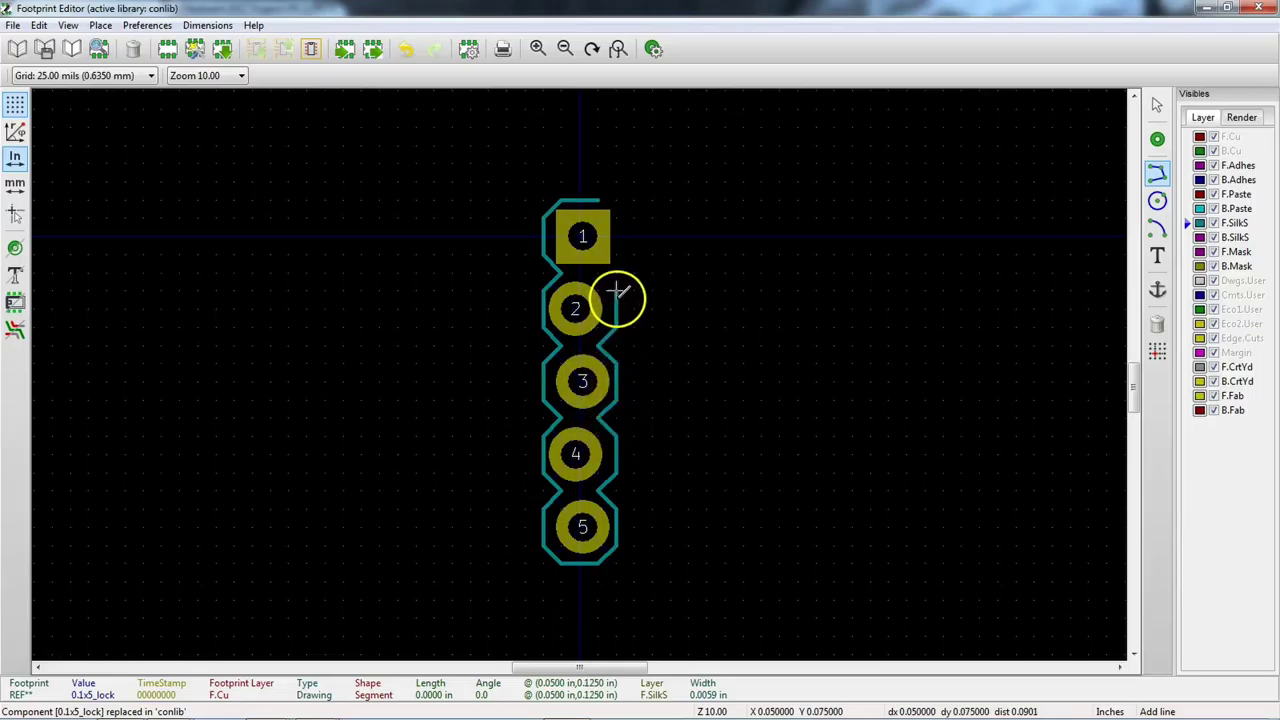
pyautogui.click(597, 272)
pyautogui.click(614, 254)
pyautogui.click(617, 216)
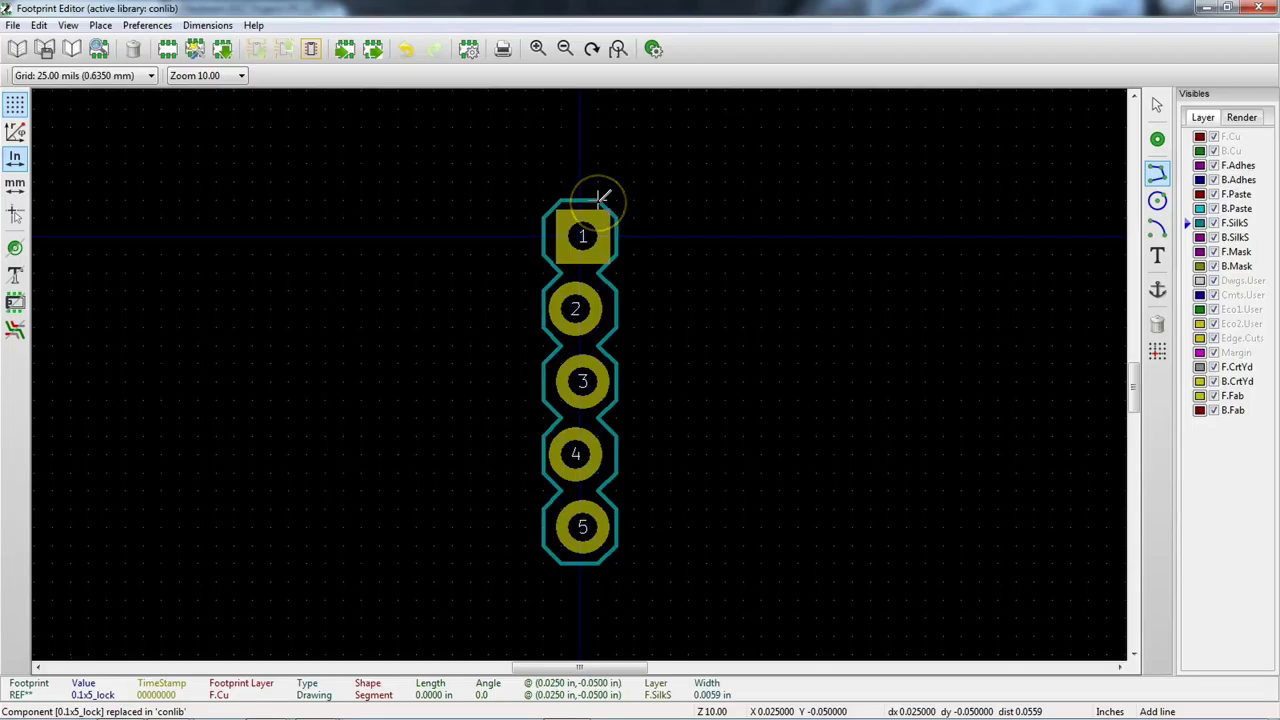
pyautogui.doubleClick(602, 195)
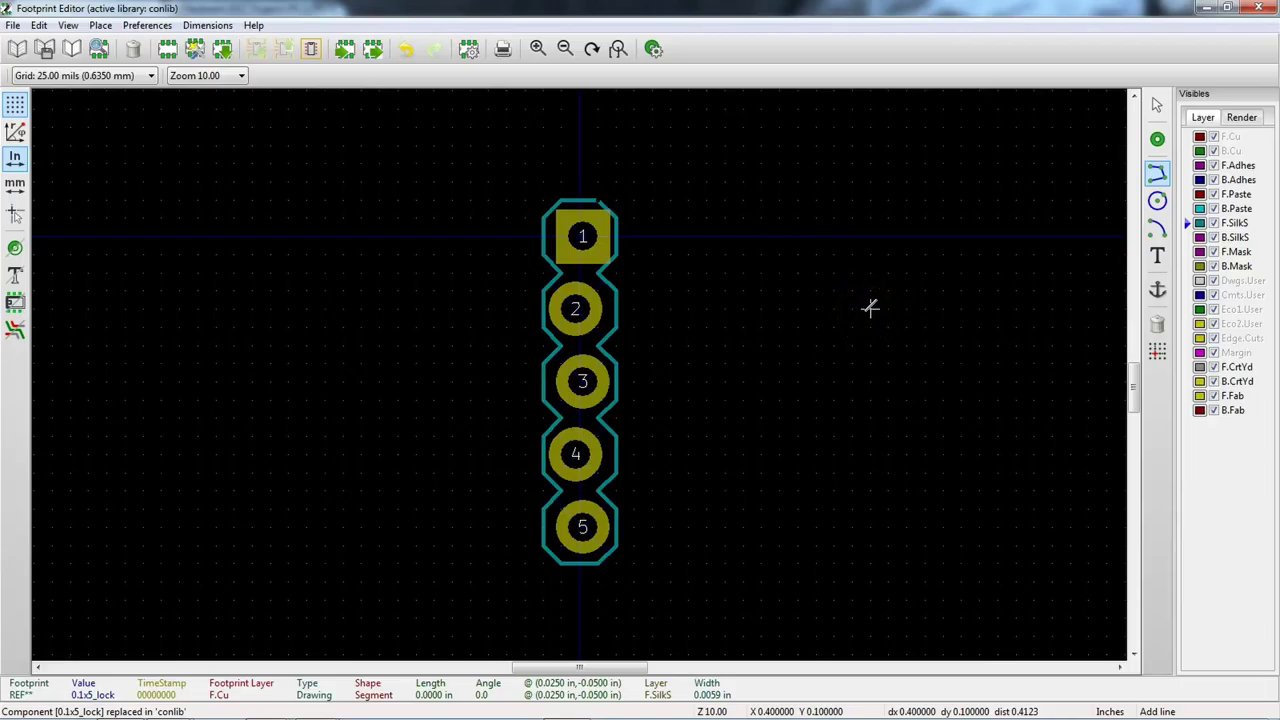
# Step: Rotate the 0.1x5_lock value text vertically left of the pads and REF** vertically right of pad 1
pyautogui.scroll(-1, 870, 307)
pyautogui.moveTo(580, 371); pyautogui.dragTo(582, 337, button='middle')
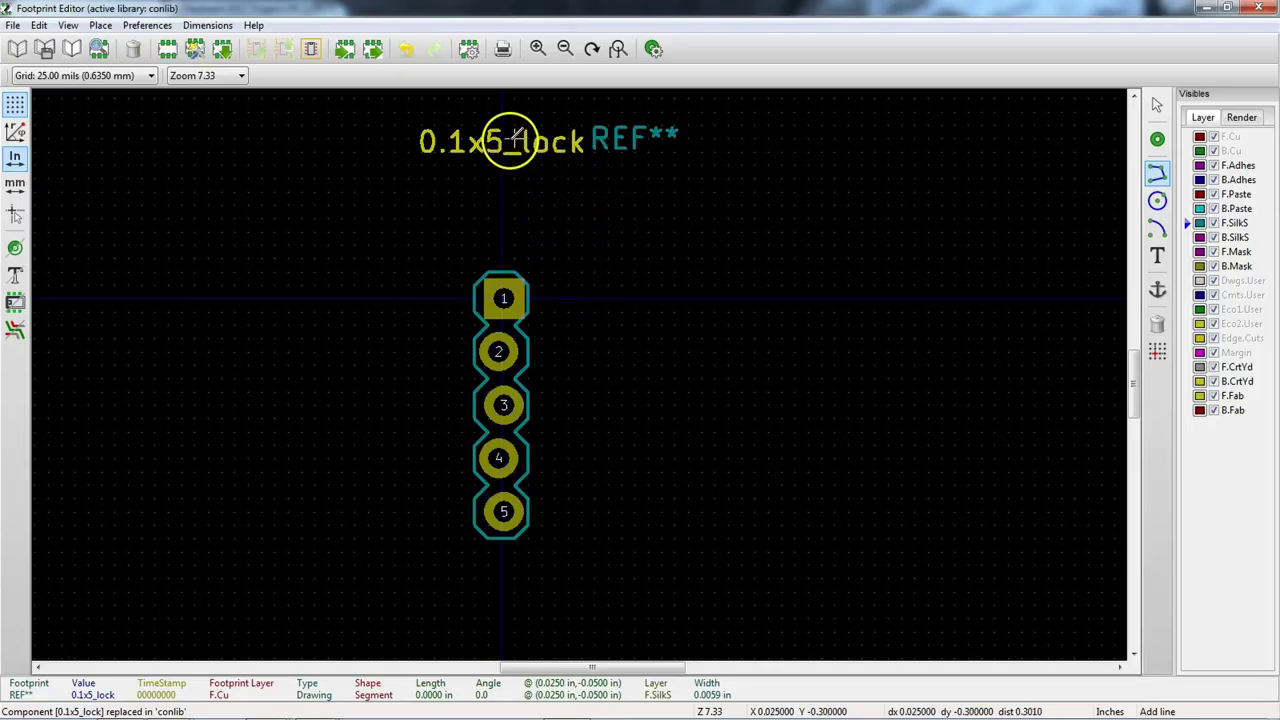
pyautogui.moveTo(517, 134); pyautogui.dragTo(449, 440)
pyautogui.press('r')
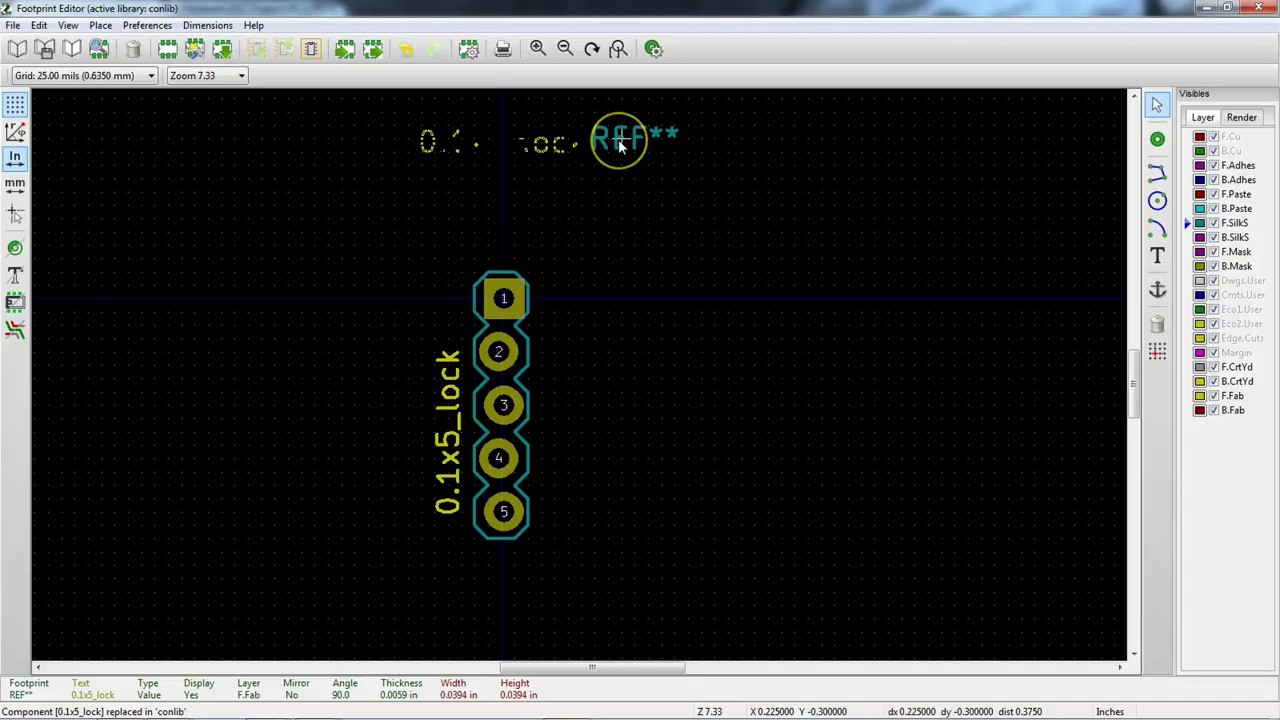
pyautogui.moveTo(620, 145)
pyautogui.mouseDown()
pyautogui.moveTo(634, 140)
pyautogui.moveTo(594, 289)
pyautogui.moveTo(556, 326)
pyautogui.mouseUp()
pyautogui.press('r')
pyautogui.press('r')
pyautogui.press('r')
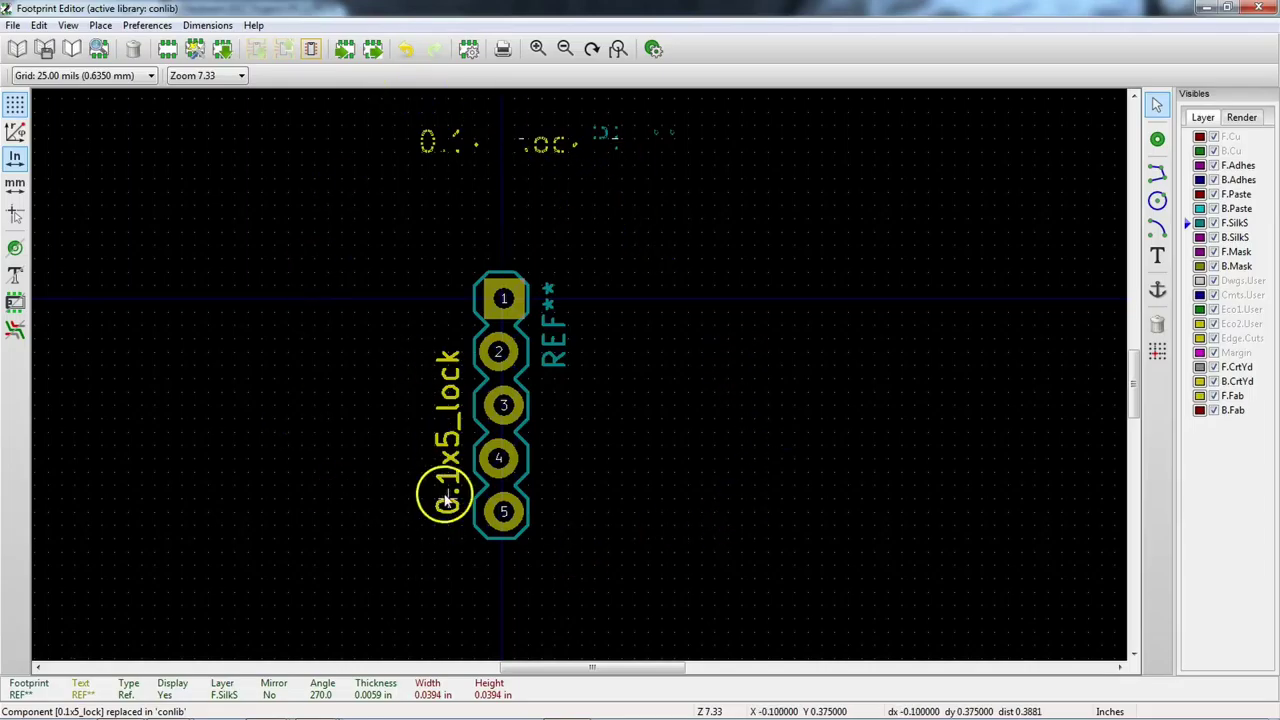
pyautogui.click(45, 50)
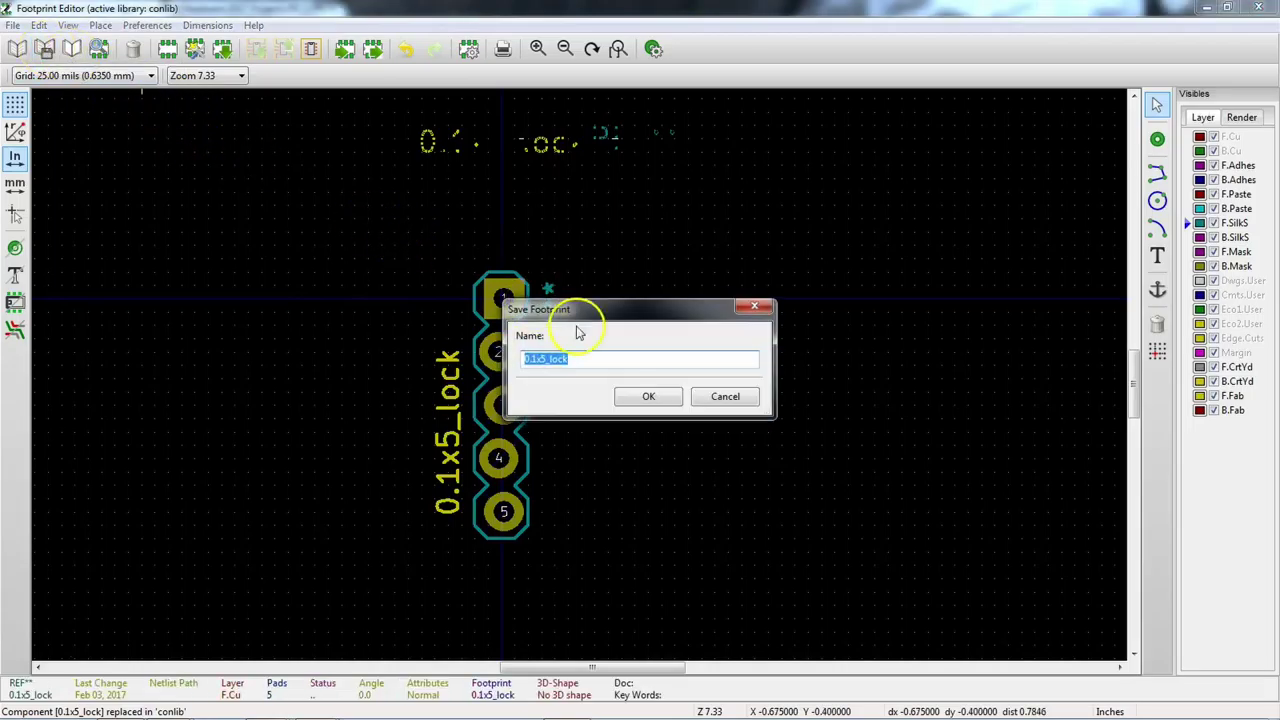
# Step: Save the footprint as 0.1x5_lock in the conlib library
pyautogui.click(649, 397)
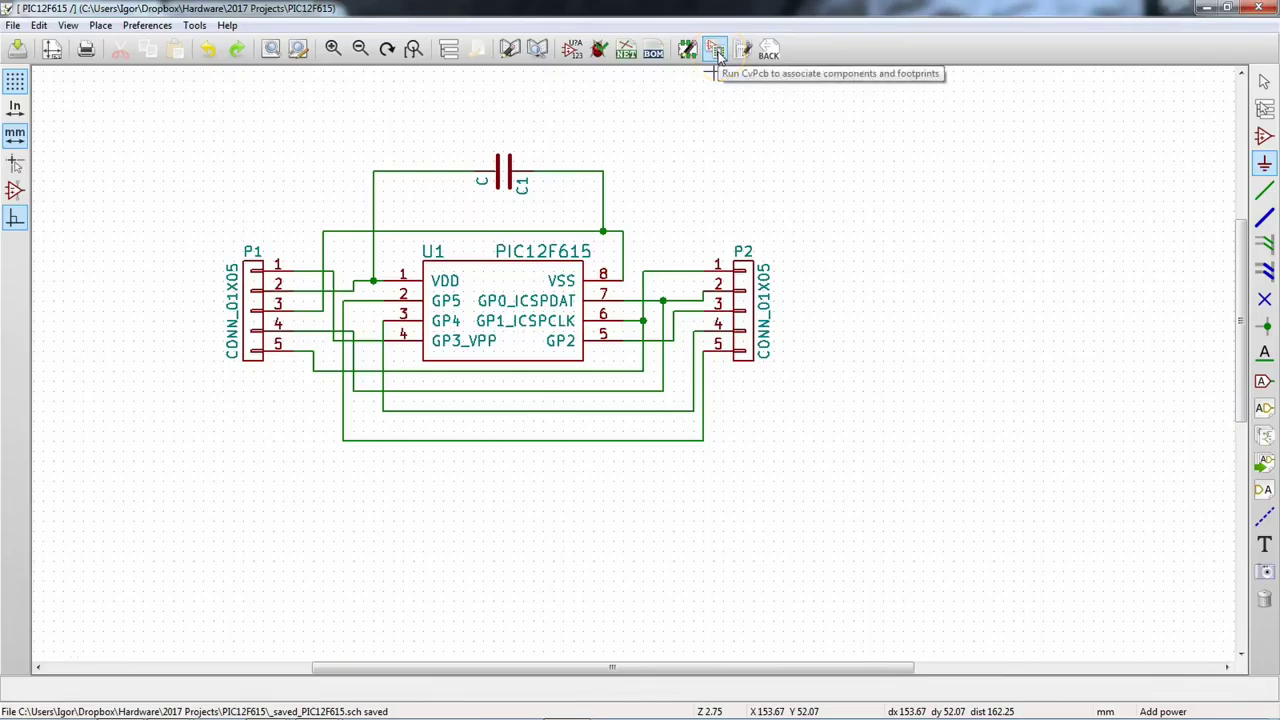
# Step: Launch CvPcb, select the conlib library and clear the library and pin-count filters
pyautogui.click(716, 50)
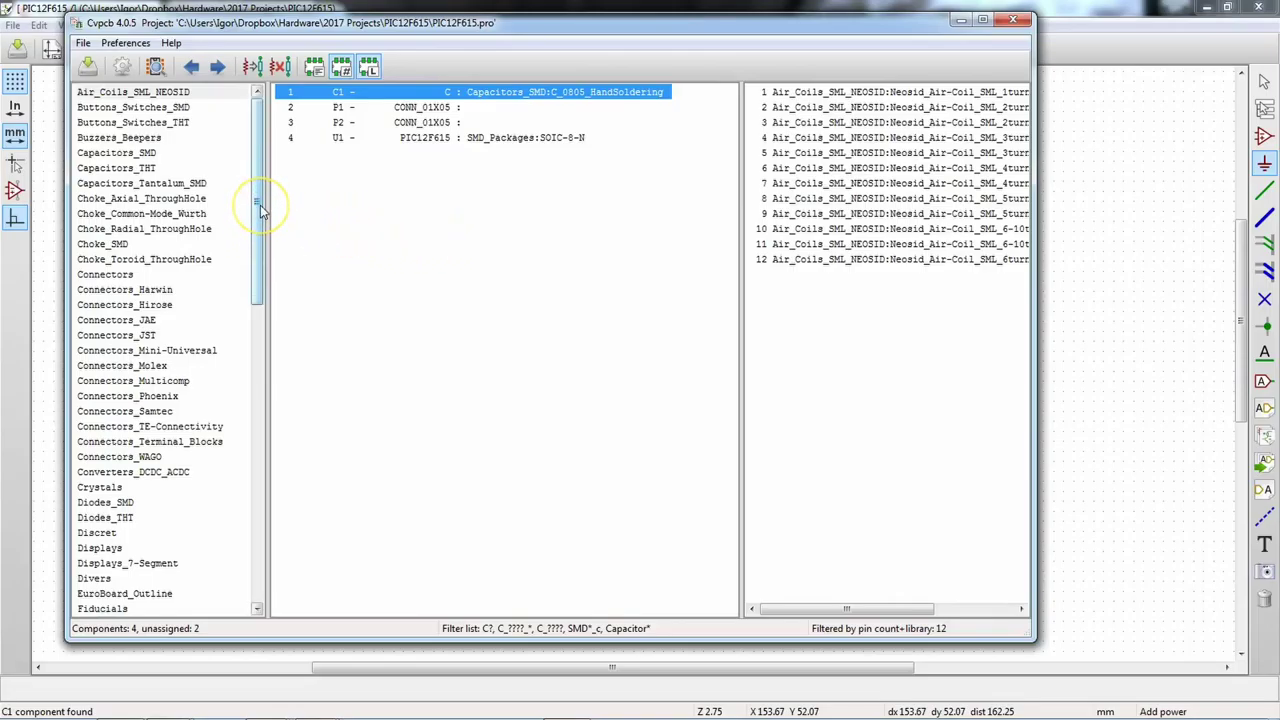
pyautogui.moveTo(260, 208); pyautogui.dragTo(246, 571)
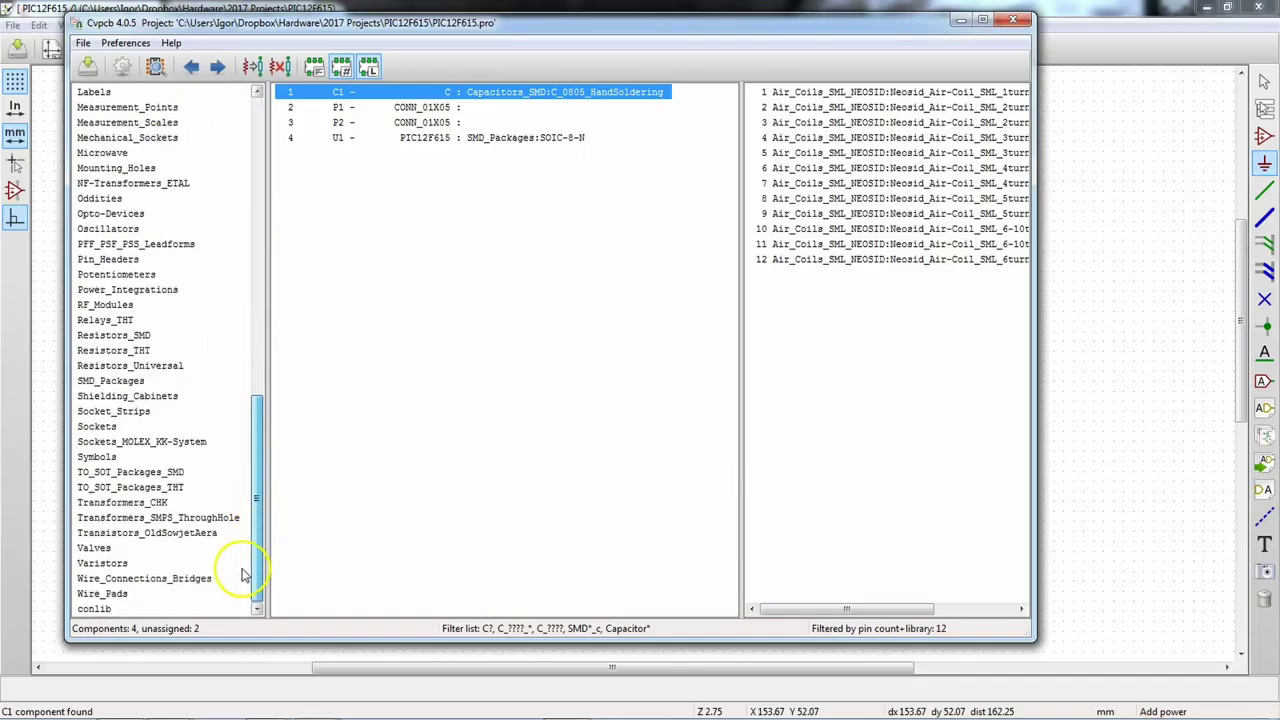
pyautogui.click(95, 608)
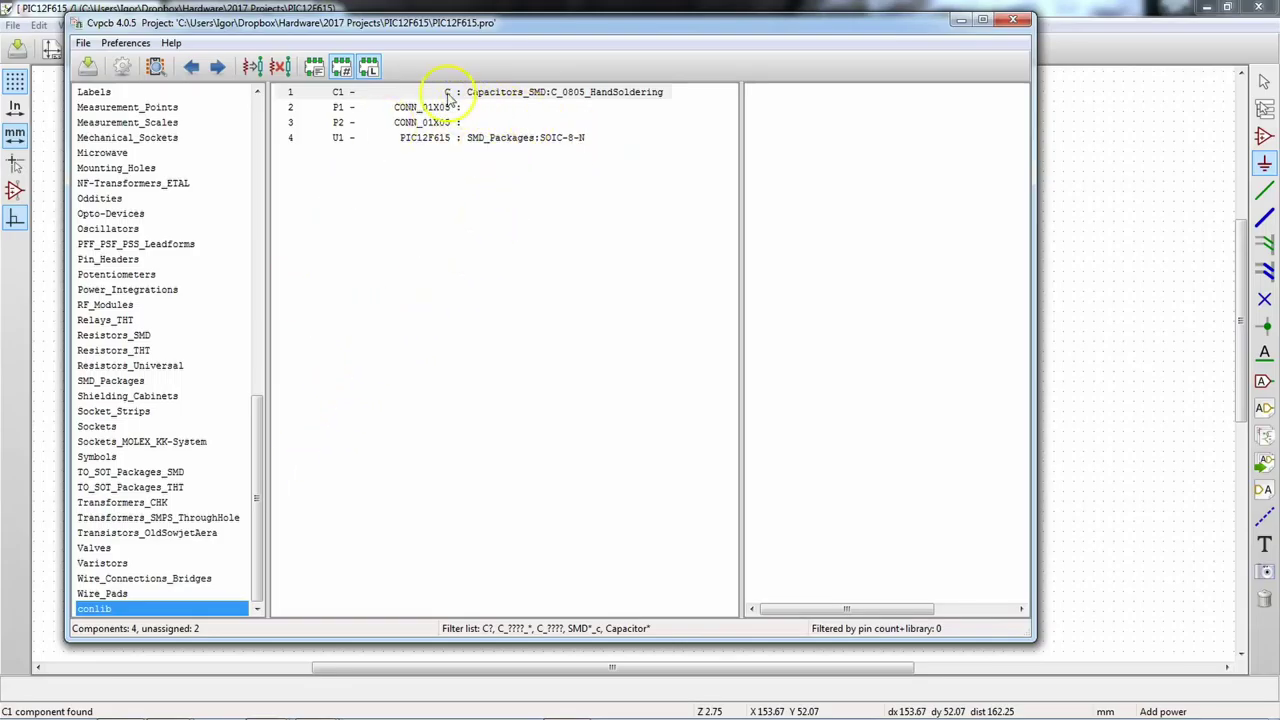
pyautogui.click(368, 68)
pyautogui.click(342, 67)
# Step: Assign conlib:0.1x5_lock to P1 and P2 and save the footprint assignments
pyautogui.click(398, 108)
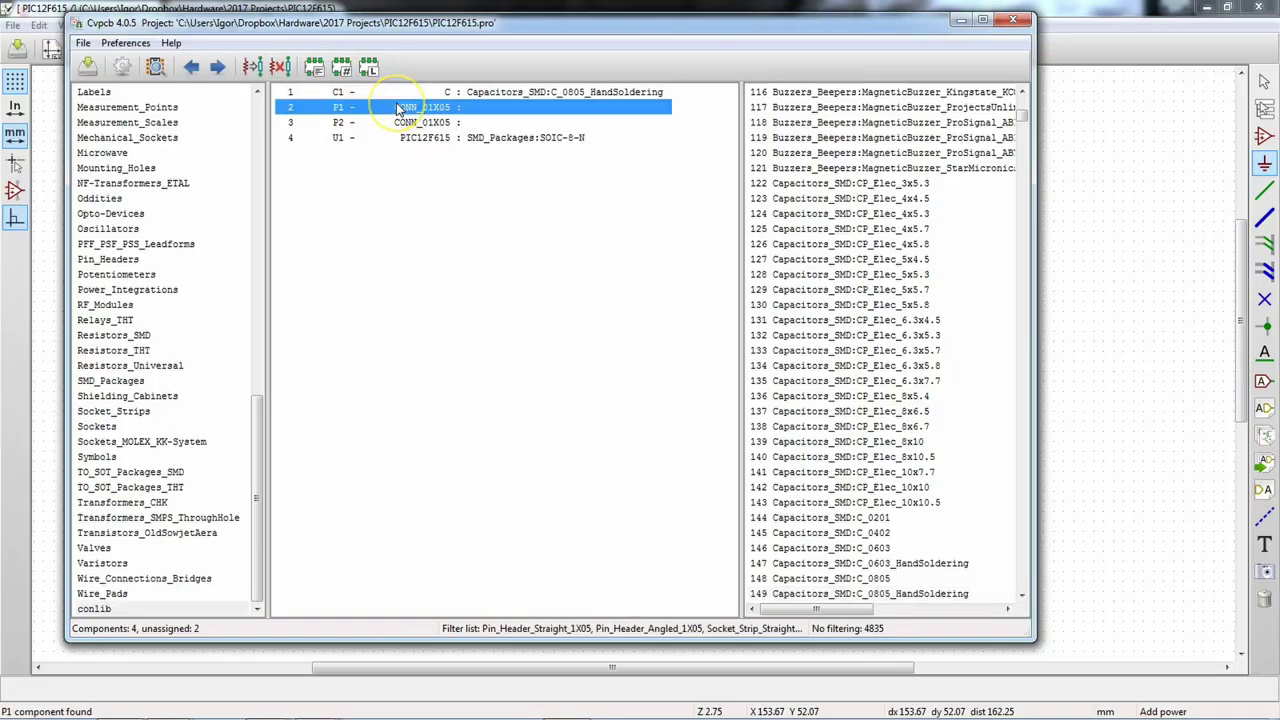
pyautogui.click(369, 68)
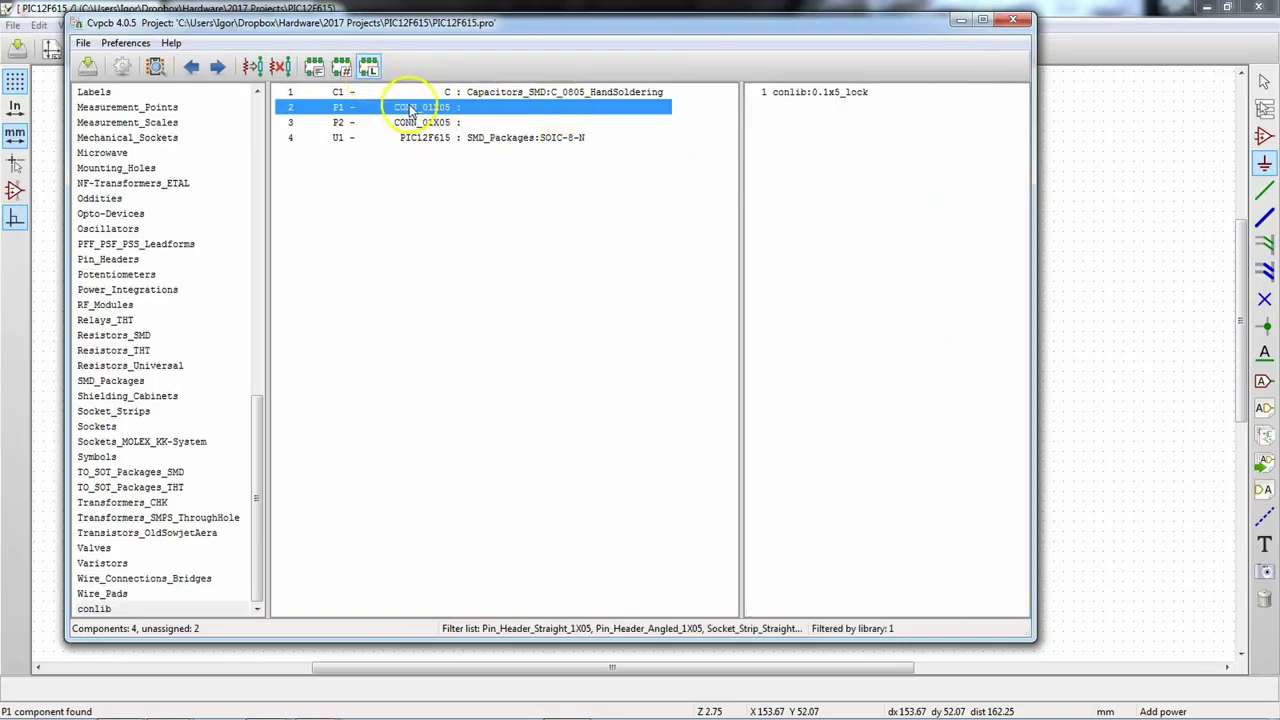
pyautogui.doubleClick(843, 93)
pyautogui.doubleClick(843, 93)
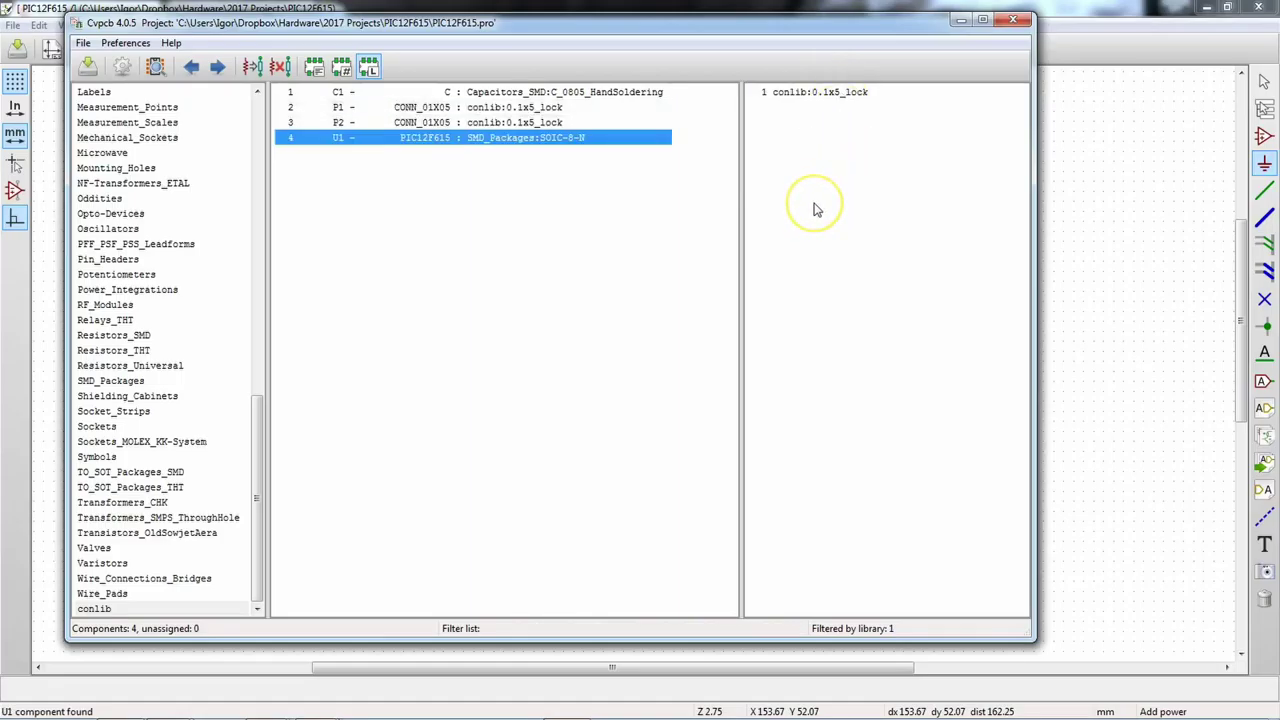
pyautogui.click(87, 68)
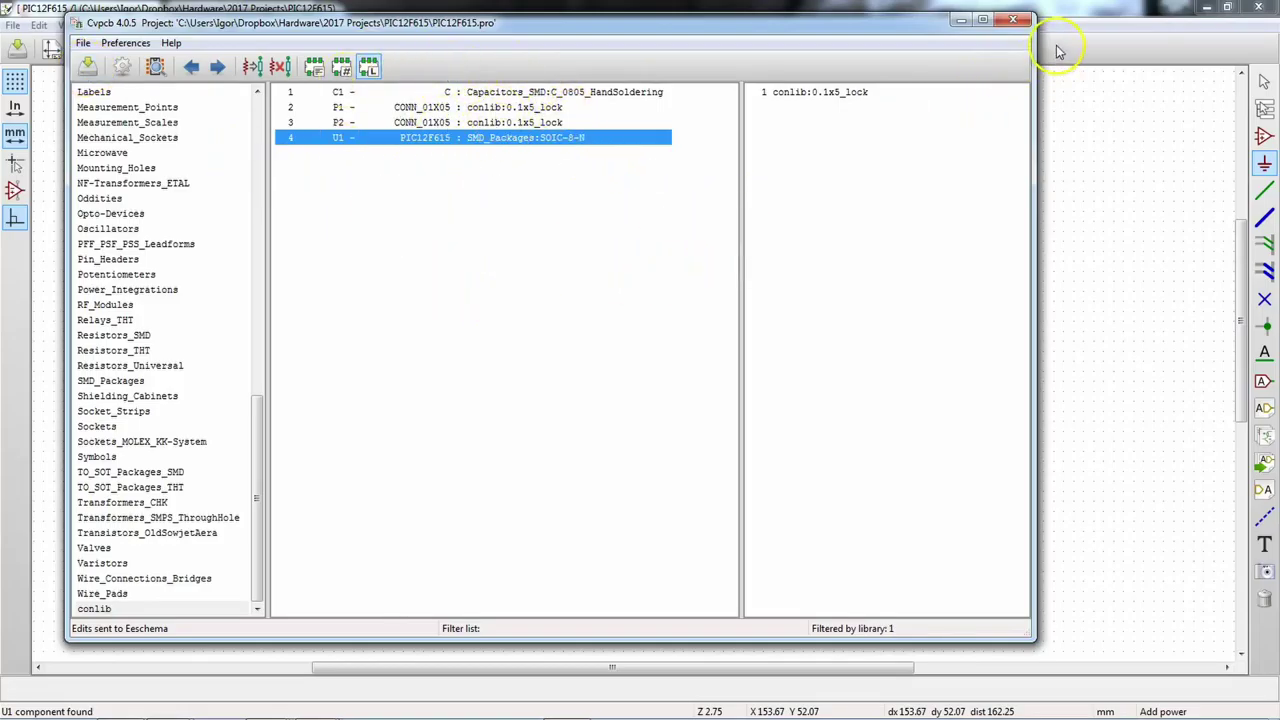
pyautogui.click(1027, 24)
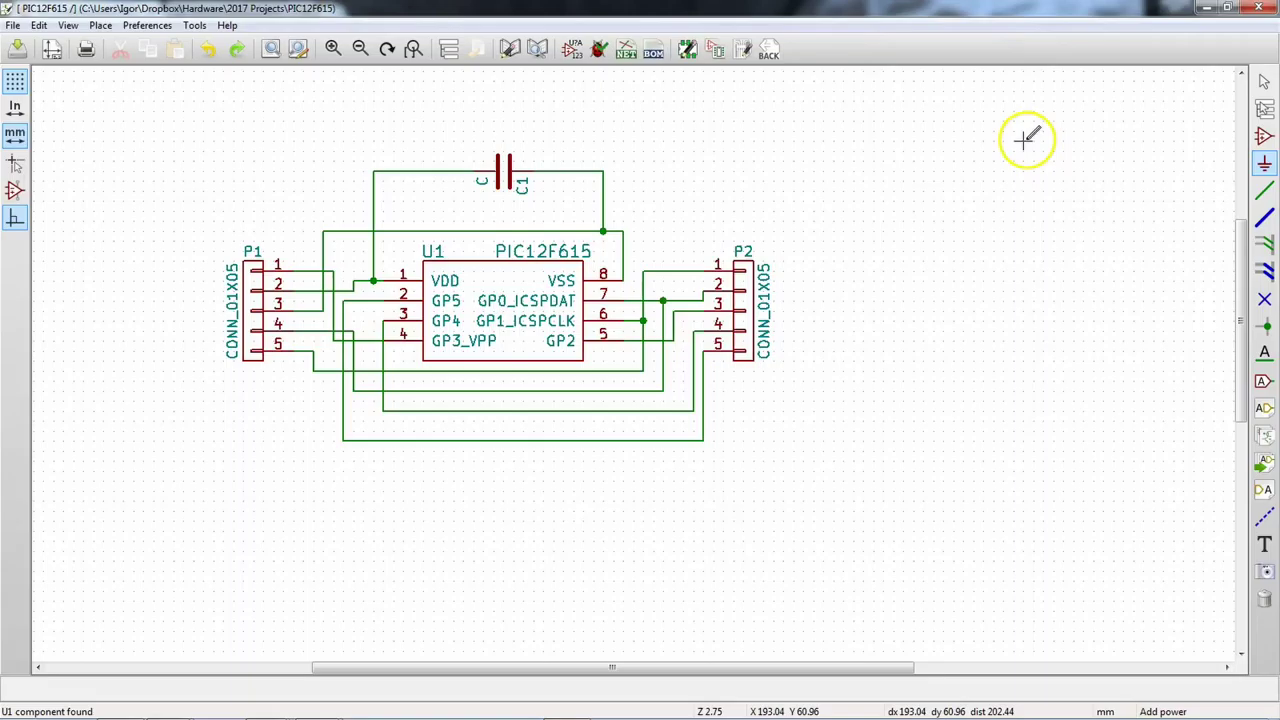
# Step: Launch Pcbnew on the empty PIC12F615 board and bring up its Netlist dialog
pyautogui.click(743, 52)
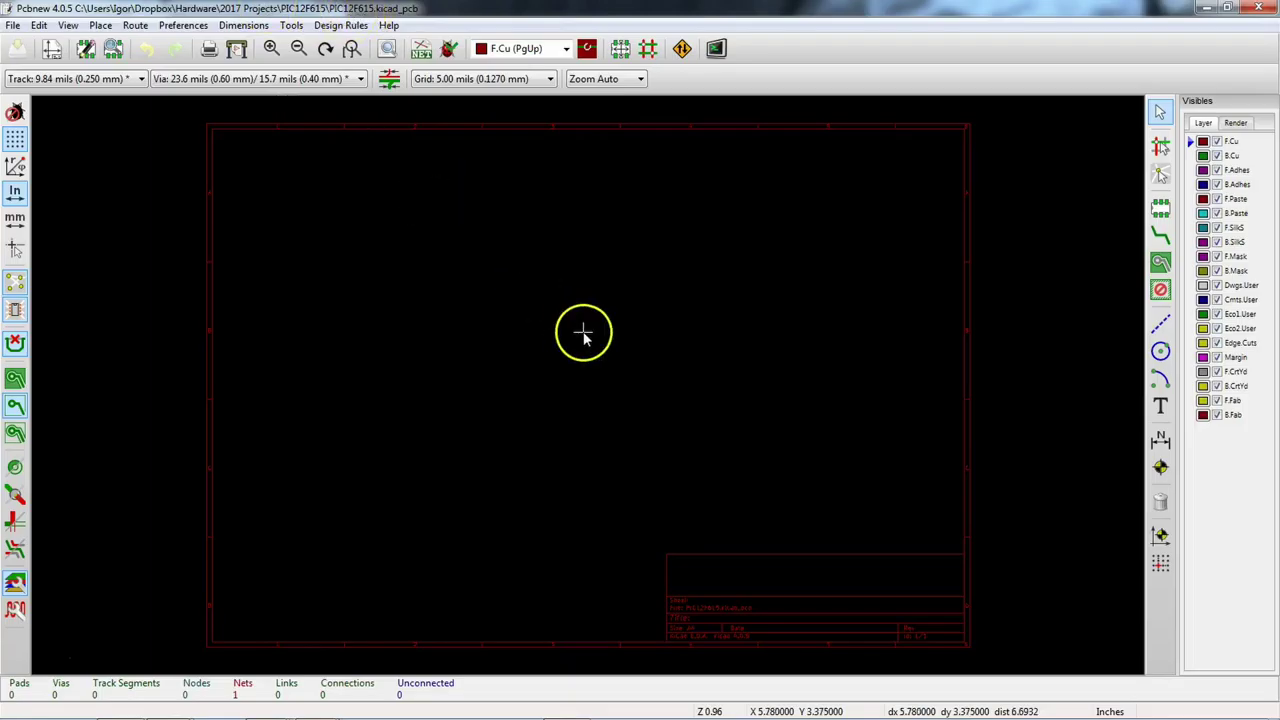
pyautogui.click(424, 57)
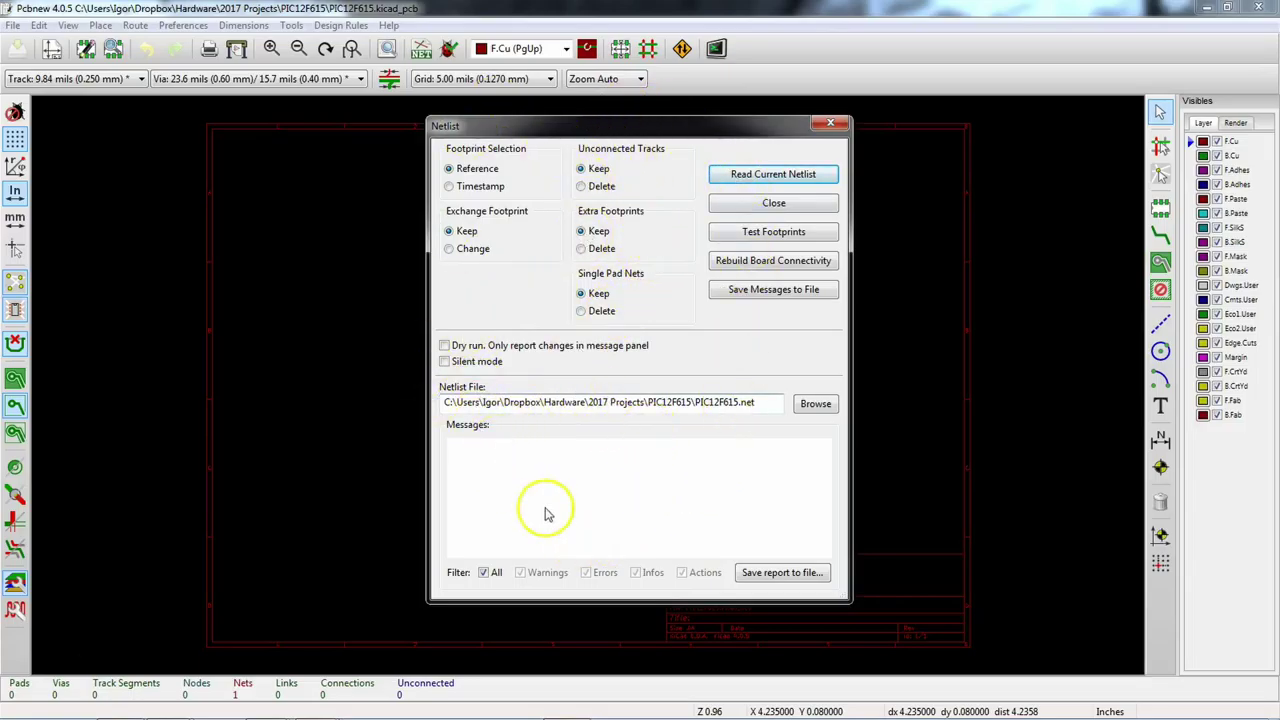
# Step: Read the current netlist, review the missing-footprint errors for C1, P1, P2 and U1, then close
pyautogui.click(805, 176)
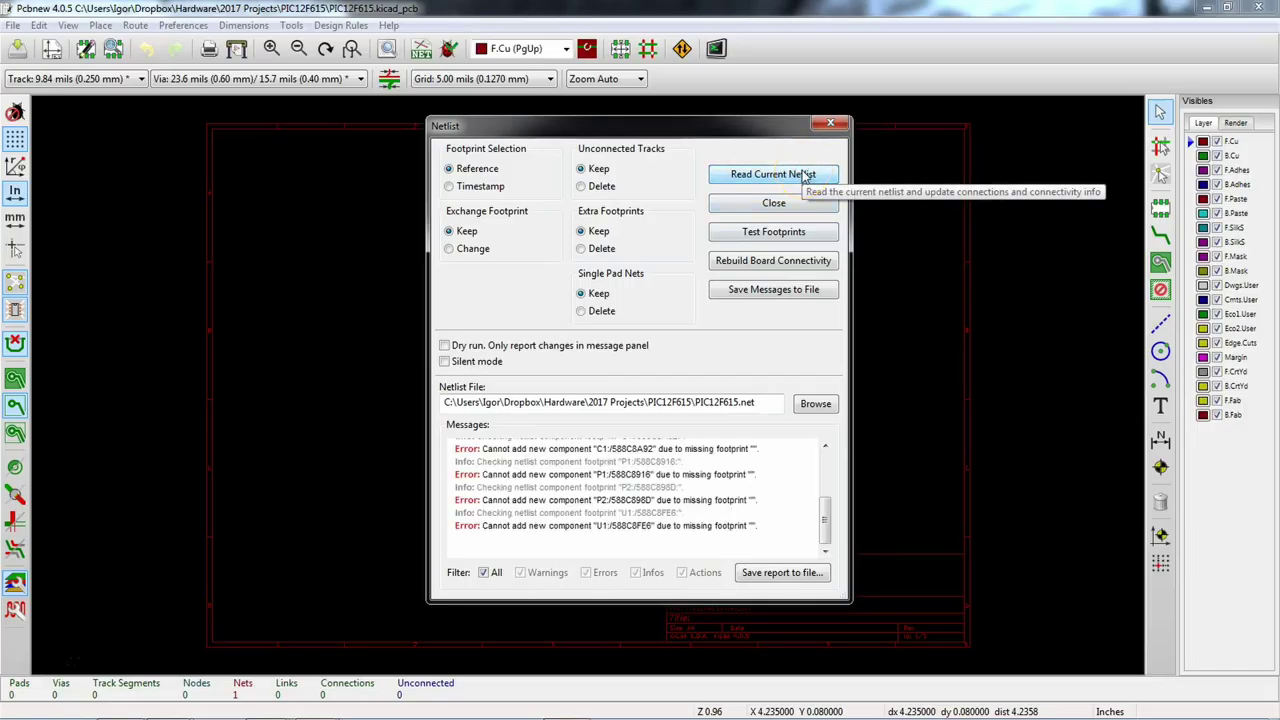
pyautogui.moveTo(657, 120); pyautogui.dragTo(608, 119)
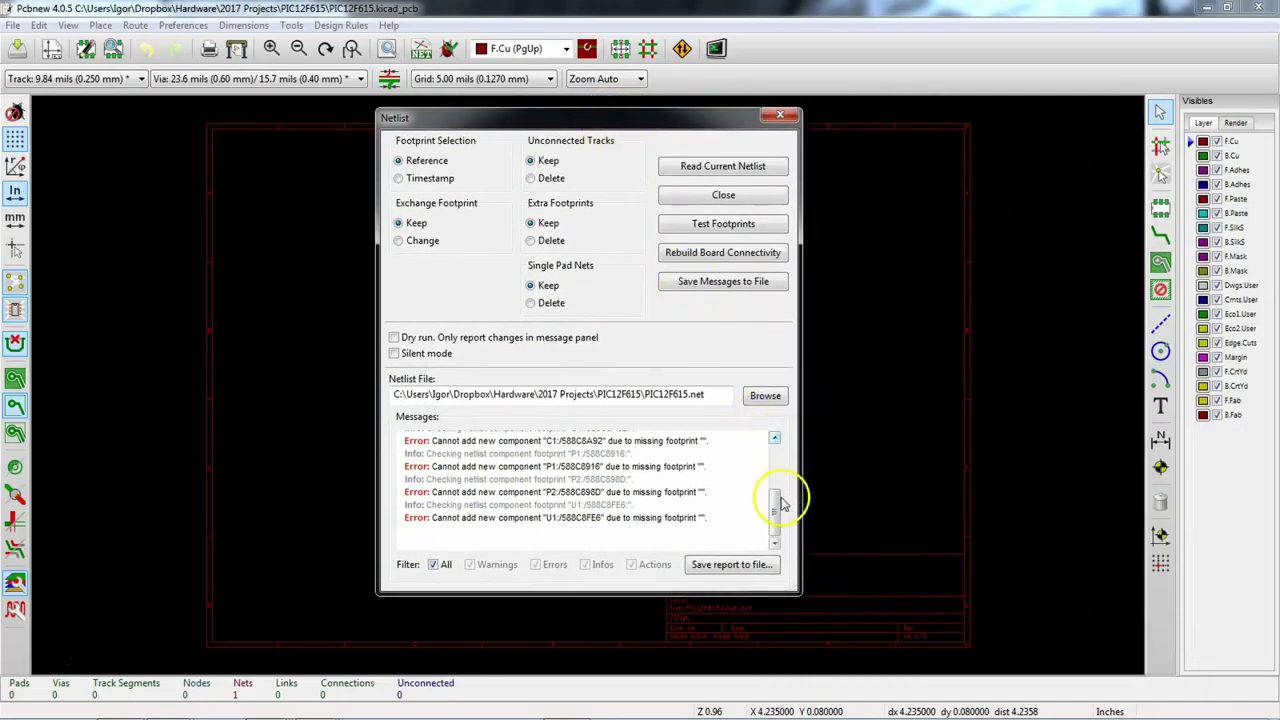
pyautogui.moveTo(772, 515); pyautogui.dragTo(770, 467)
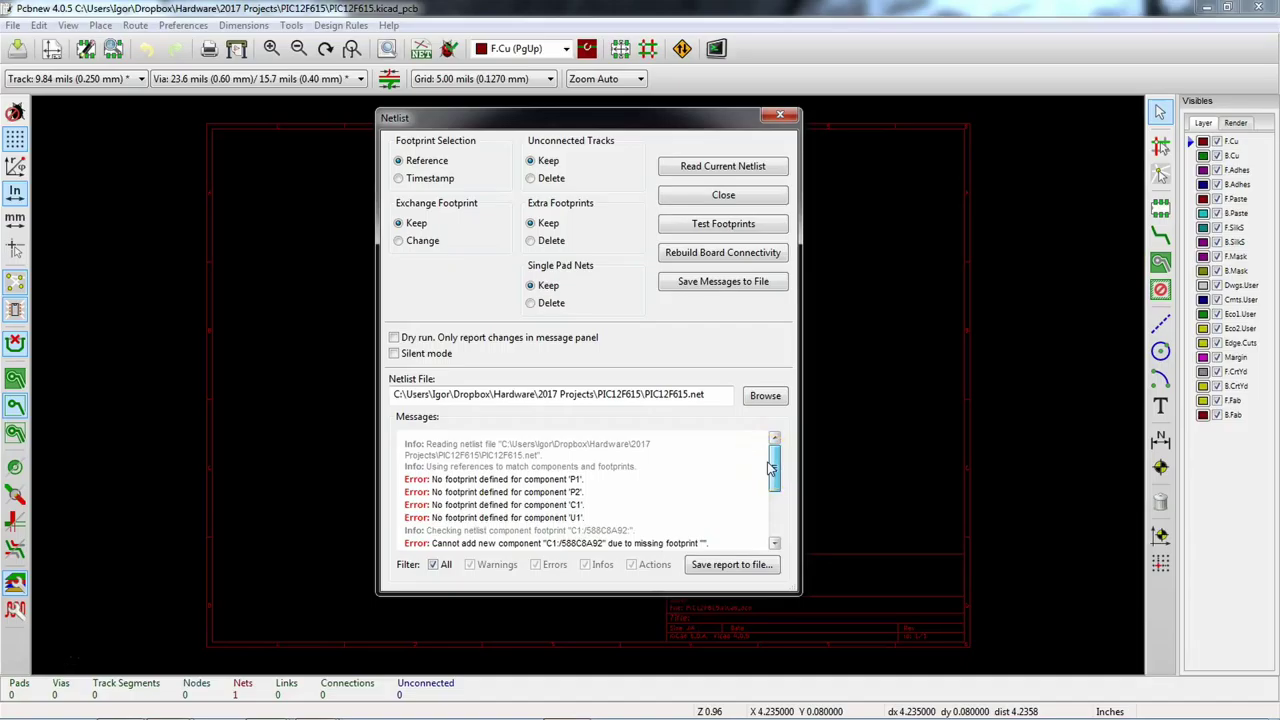
pyautogui.moveTo(771, 467); pyautogui.dragTo(770, 508)
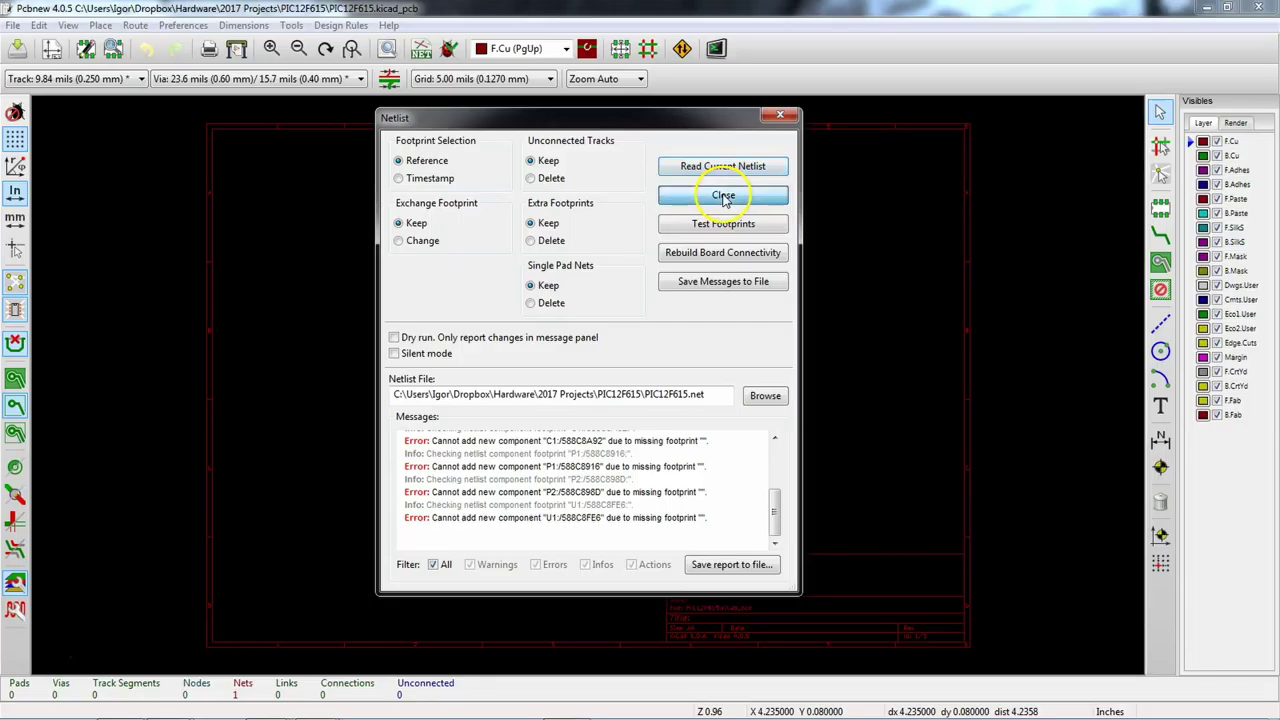
pyautogui.click(723, 194)
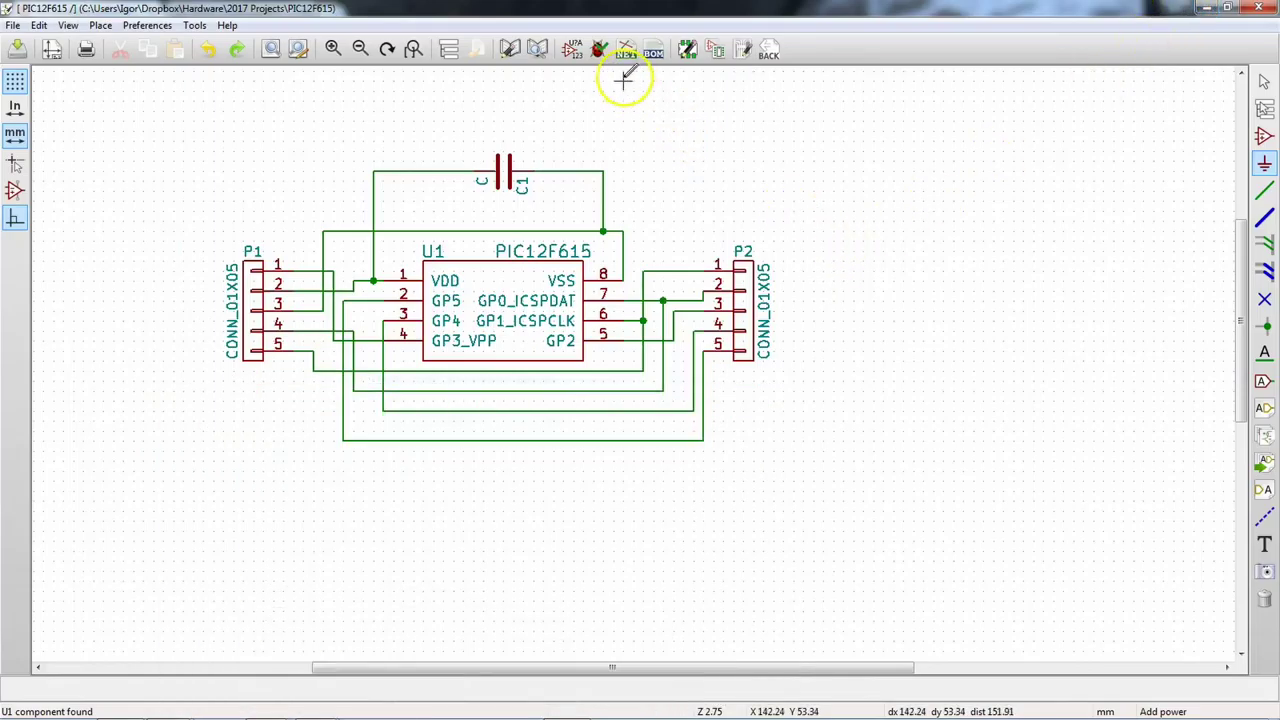
# Step: Regenerate the netlist, overwriting PIC12F615.net with the new footprint assignments
pyautogui.click(628, 62)
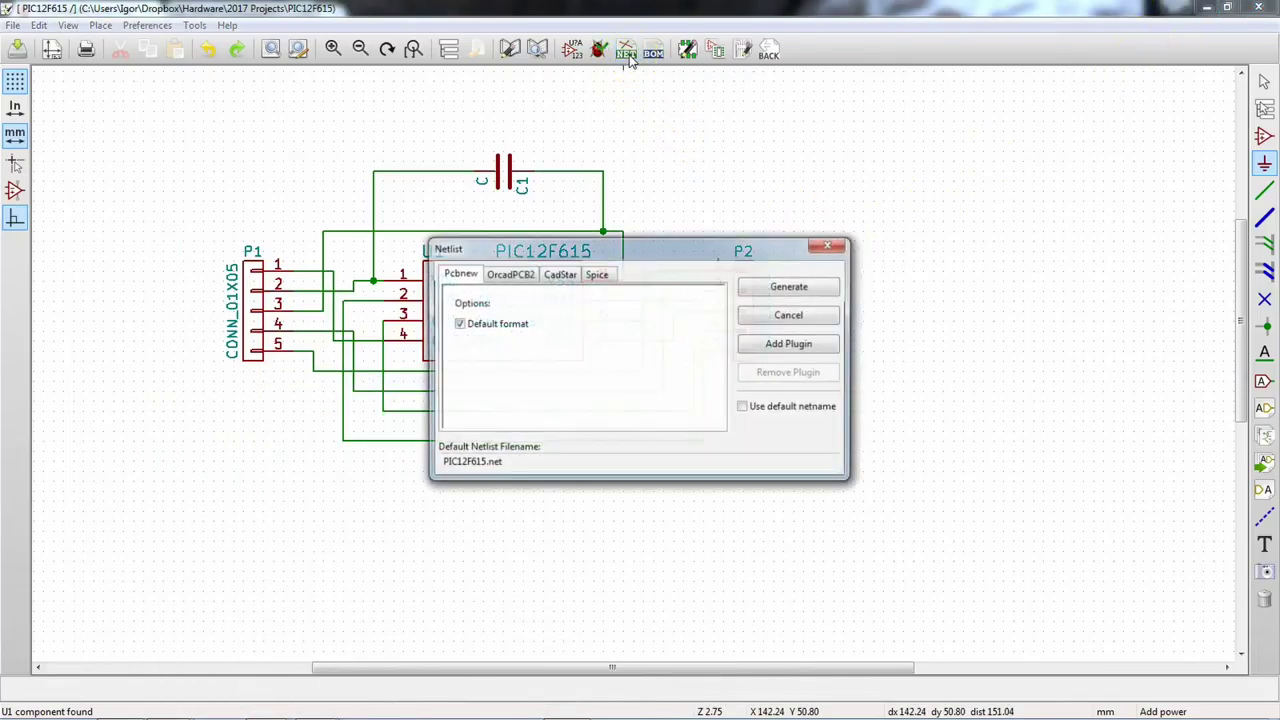
pyautogui.click(789, 287)
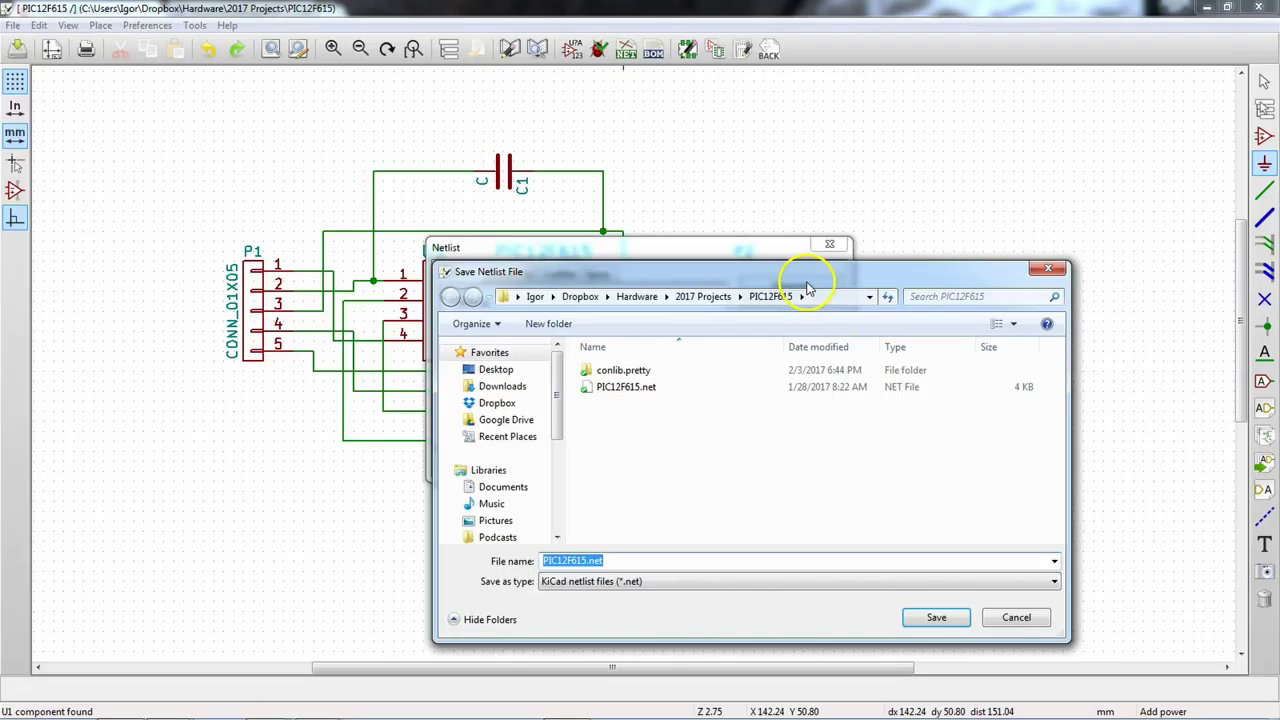
pyautogui.click(937, 618)
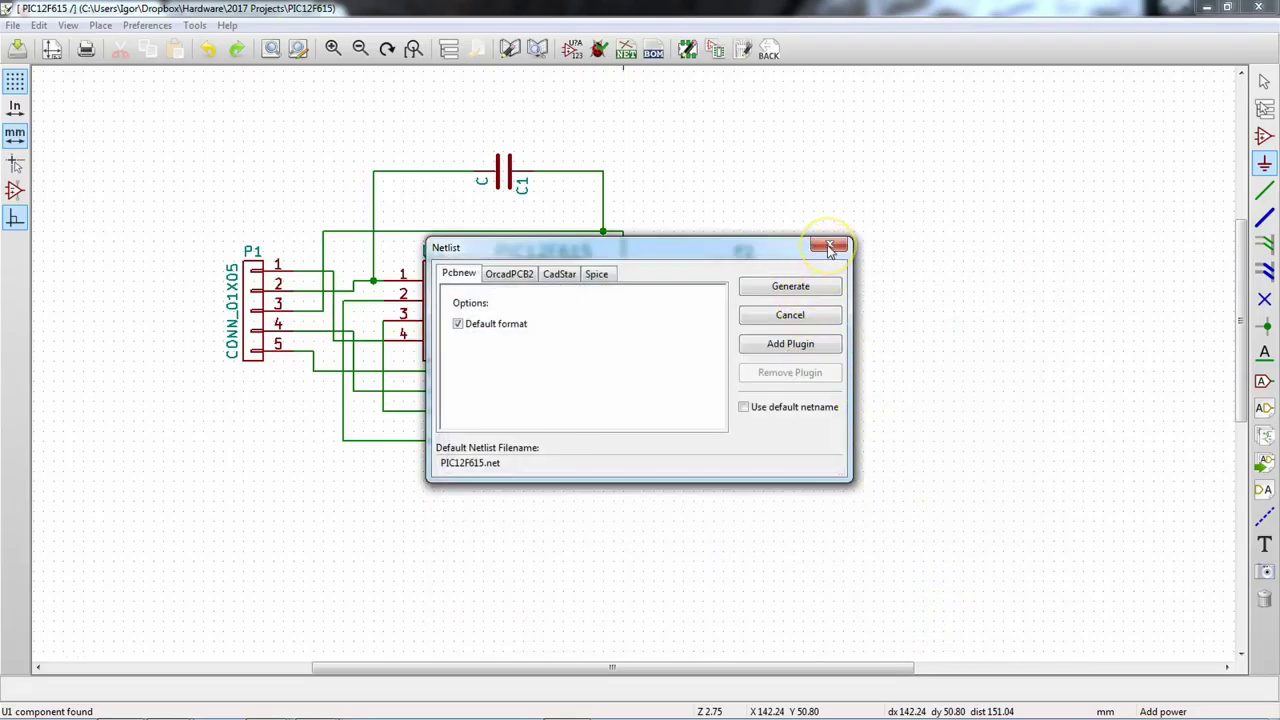
pyautogui.click(725, 253)
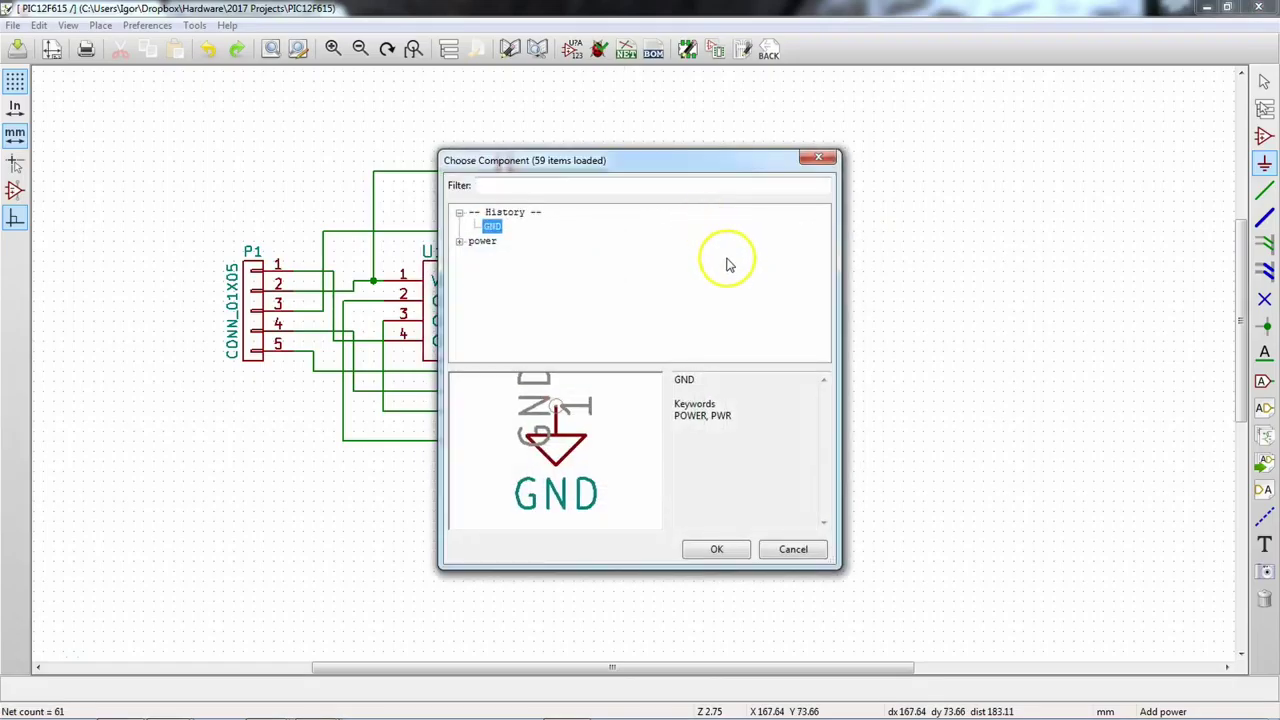
pyautogui.click(758, 353)
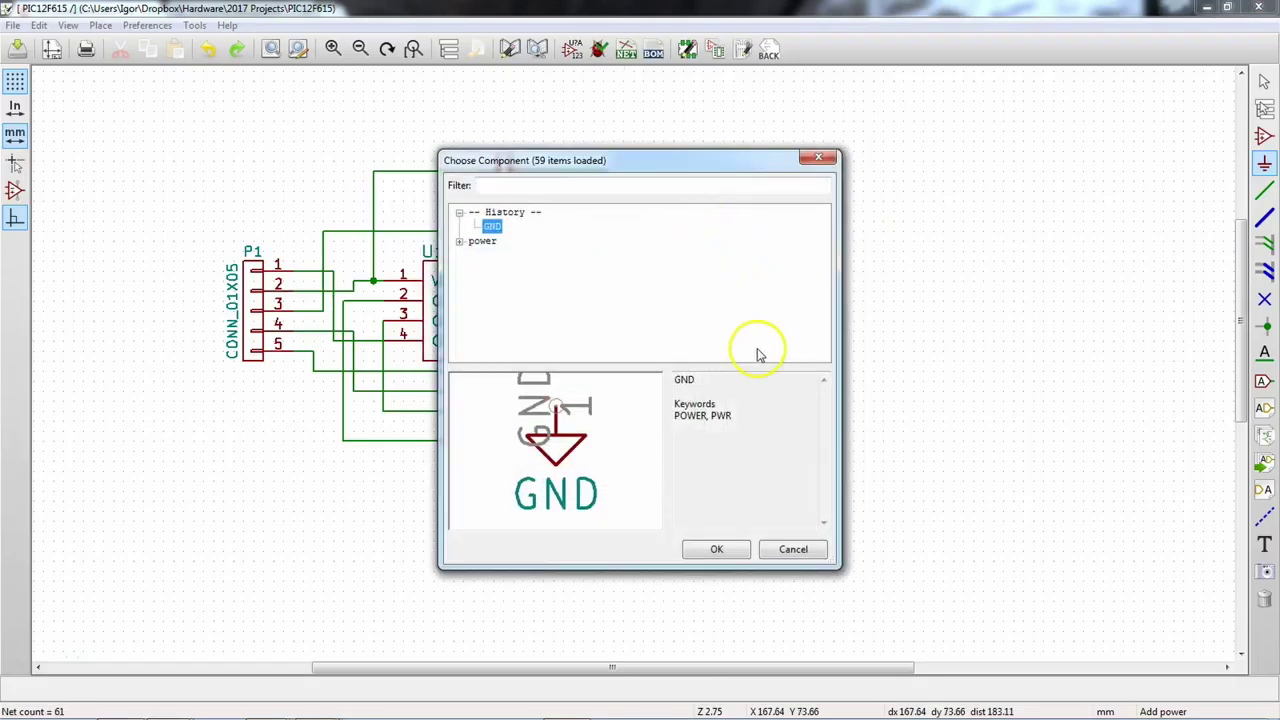
pyautogui.click(796, 548)
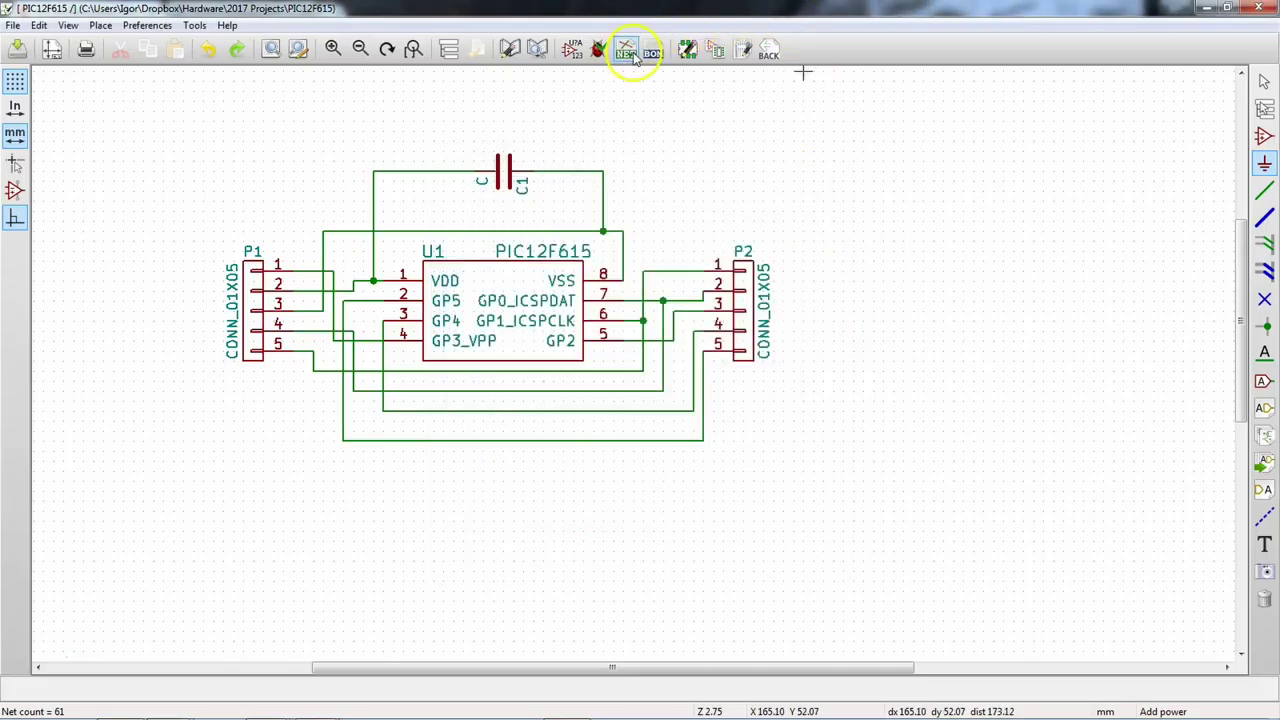
pyautogui.click(628, 48)
pyautogui.click(800, 289)
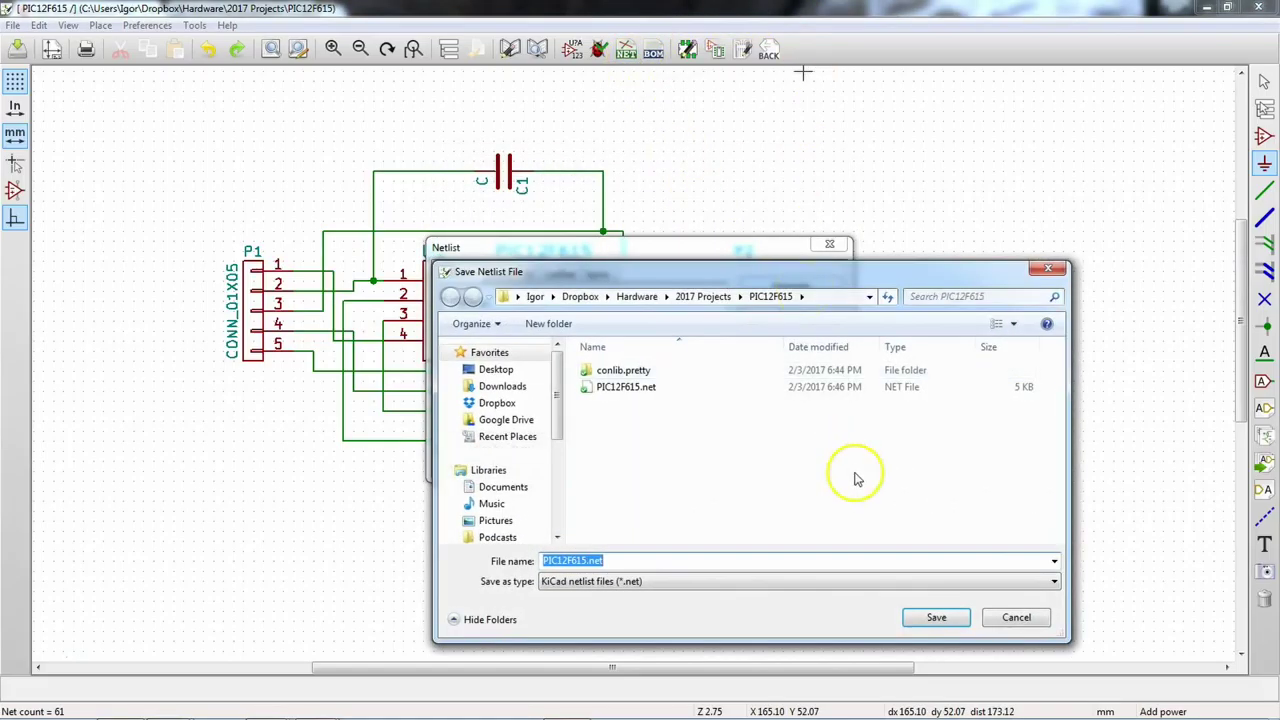
pyautogui.click(933, 608)
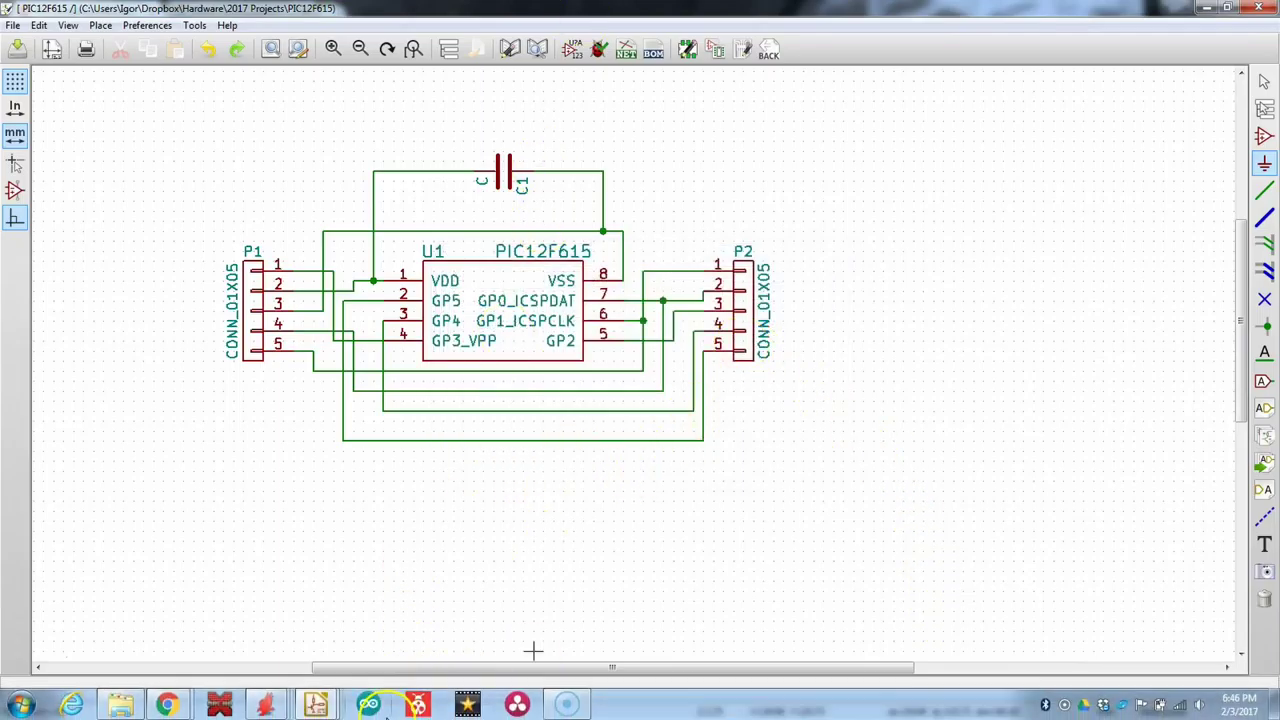
# Step: Read the regenerated netlist into Pcbnew and inspect the clustered footprints: 20 pads, 9 nets
pyautogui.moveTo(315, 704)
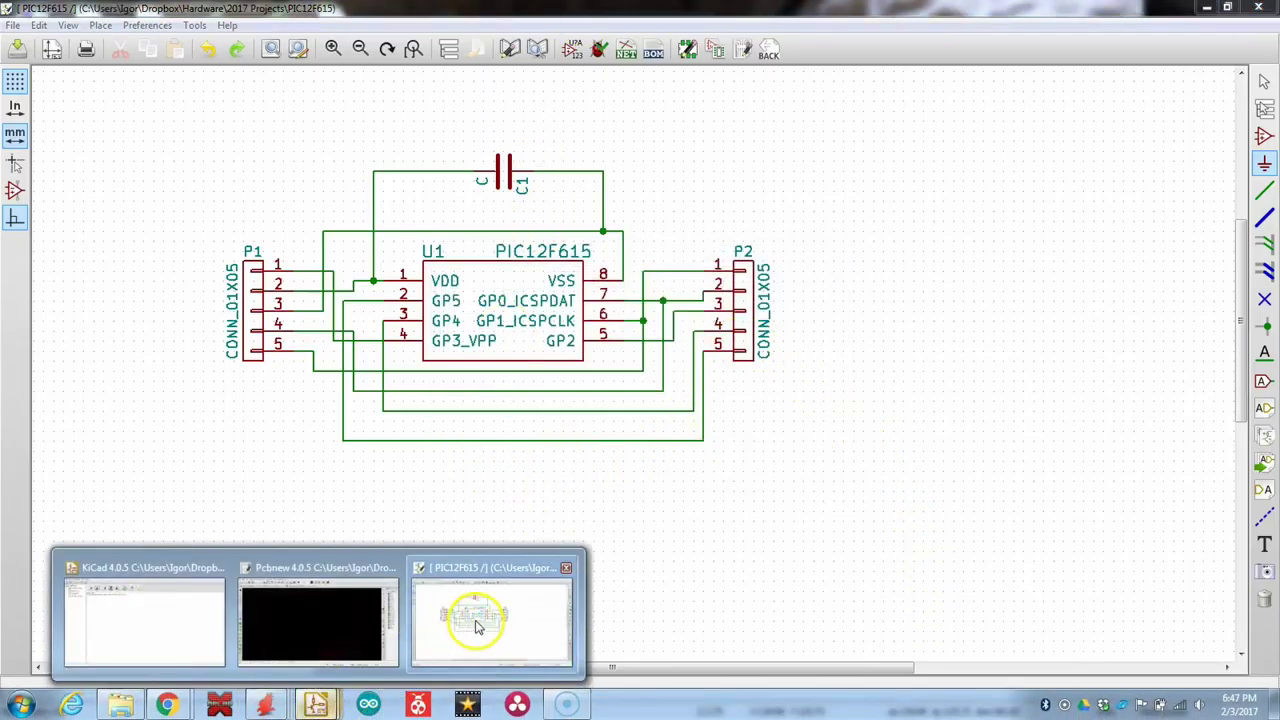
pyautogui.click(310, 622)
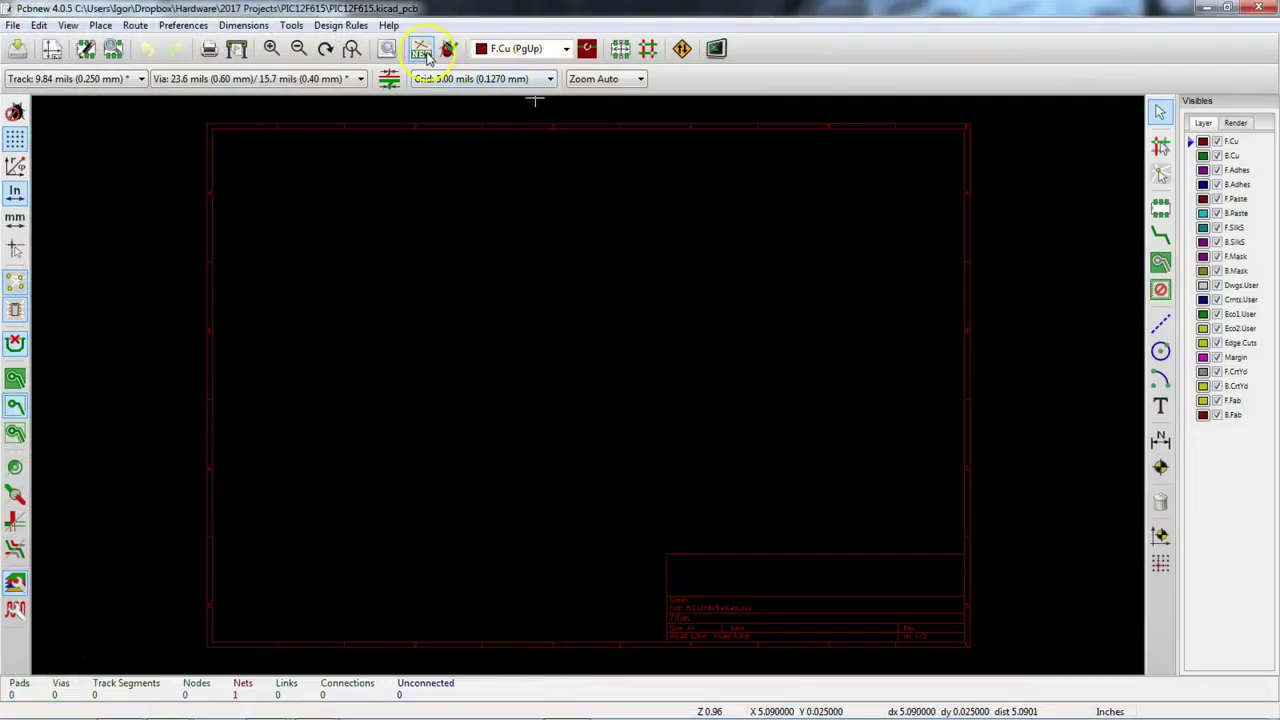
pyautogui.click(423, 51)
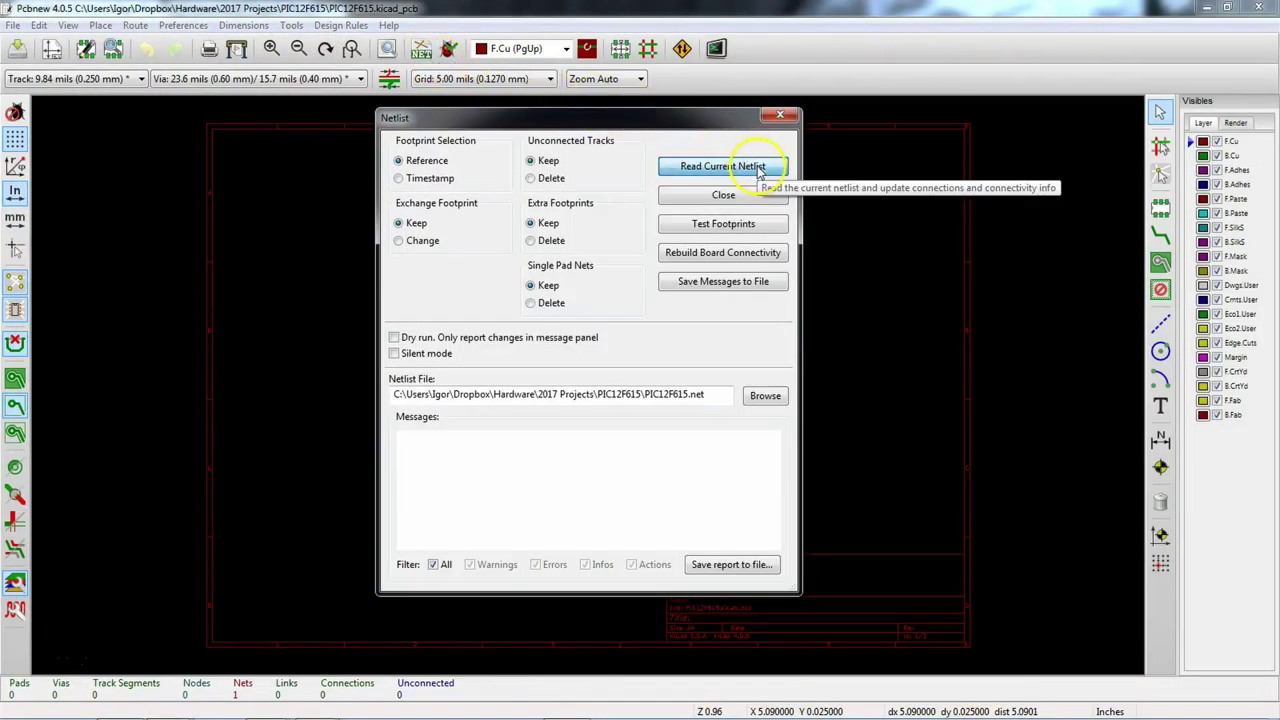
pyautogui.click(759, 172)
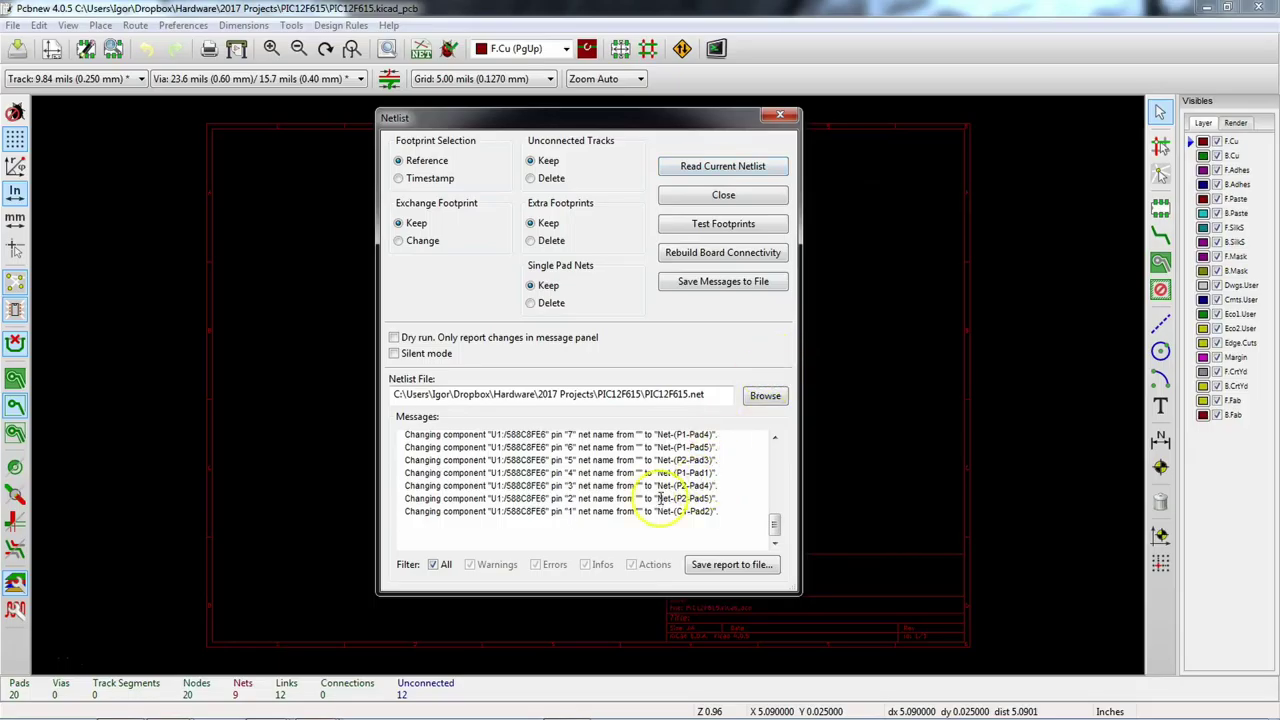
pyautogui.moveTo(776, 530); pyautogui.dragTo(781, 556)
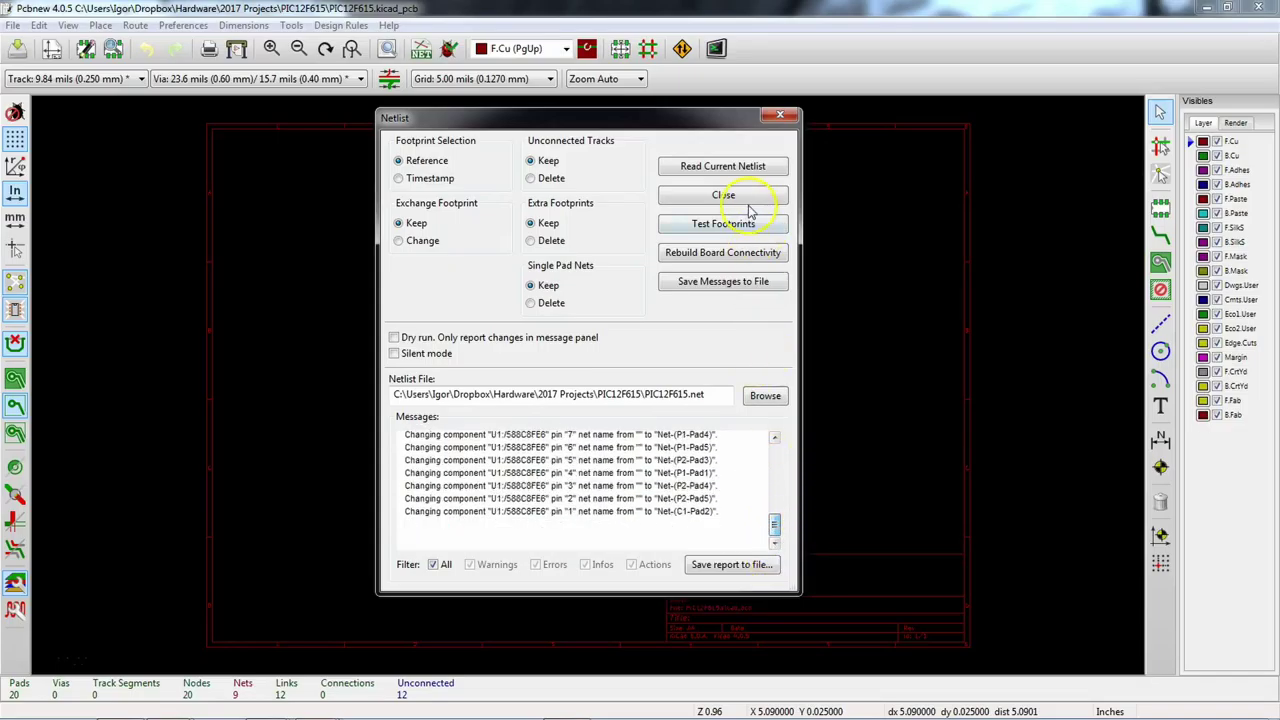
pyautogui.click(735, 195)
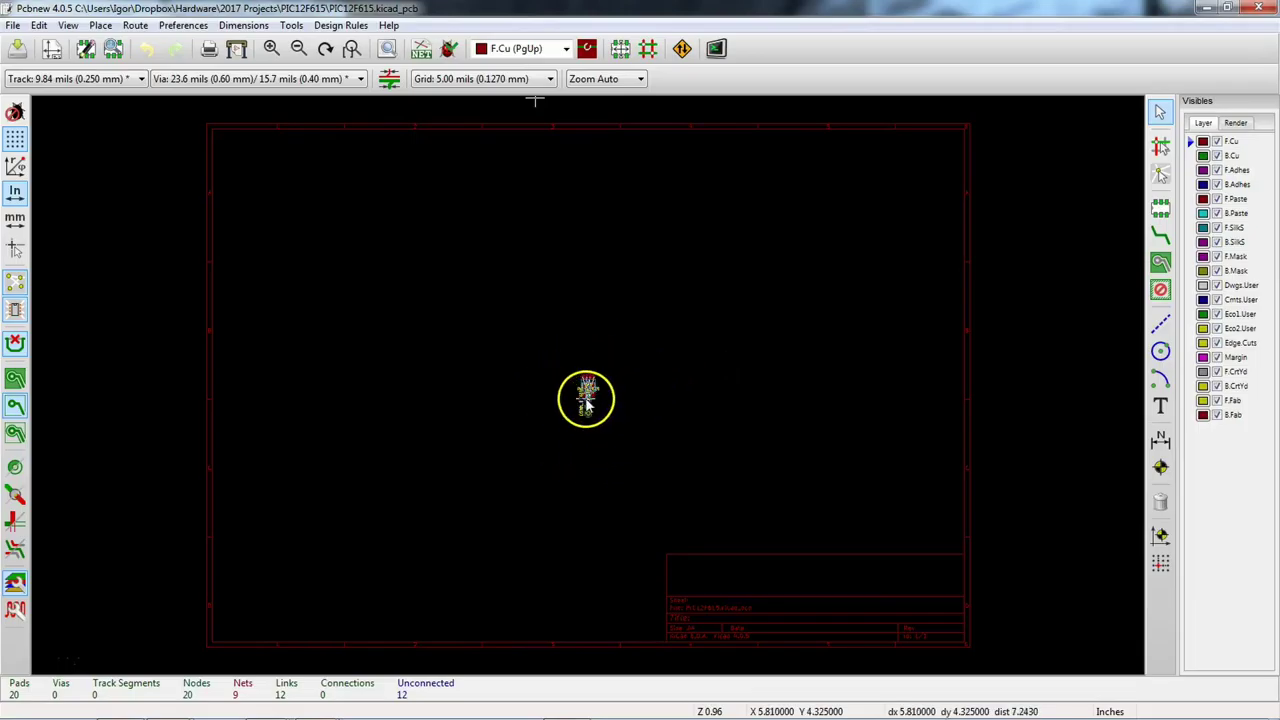
pyautogui.scroll(4, 598, 400)
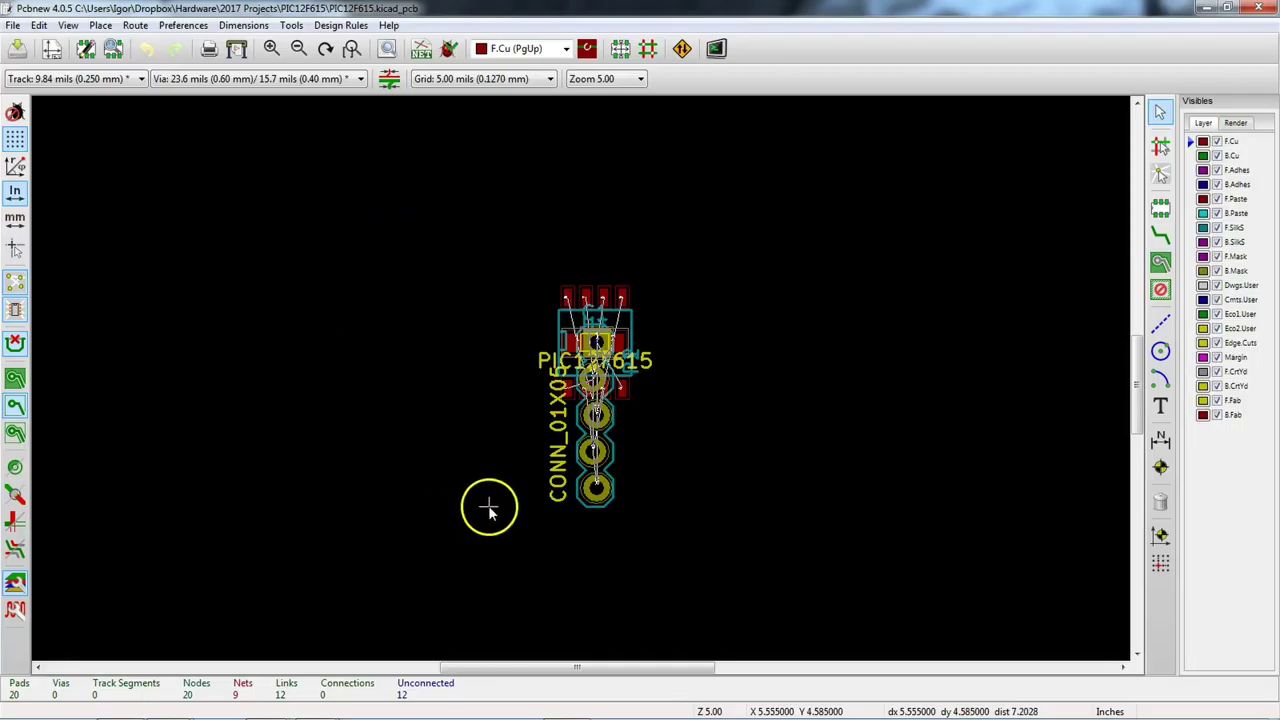
pyautogui.scroll(-2, 595, 372)
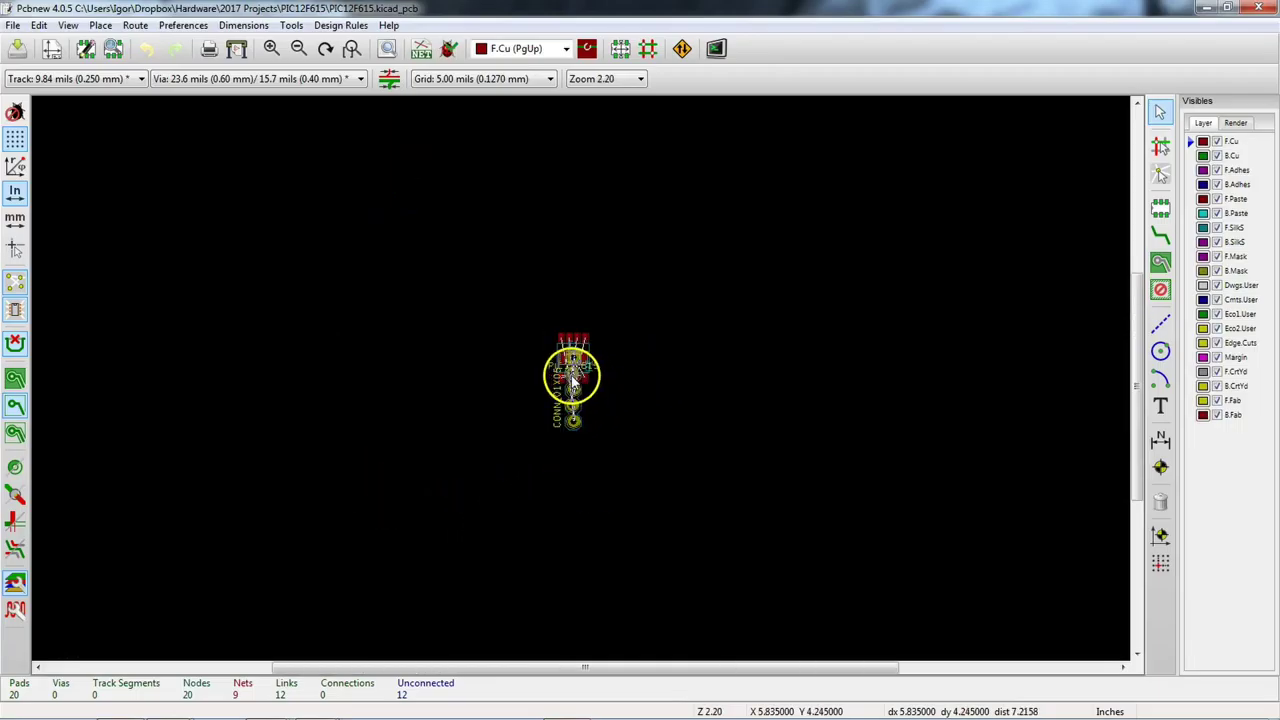
pyautogui.scroll(-3, 575, 380)
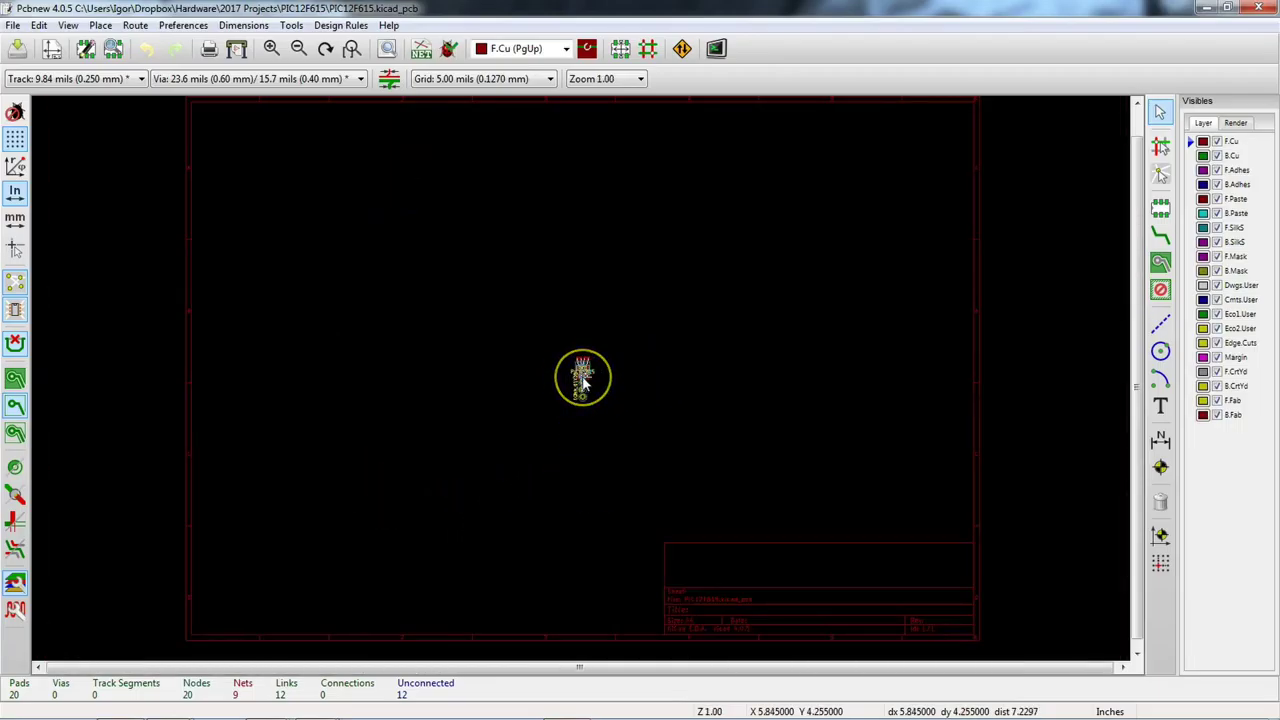